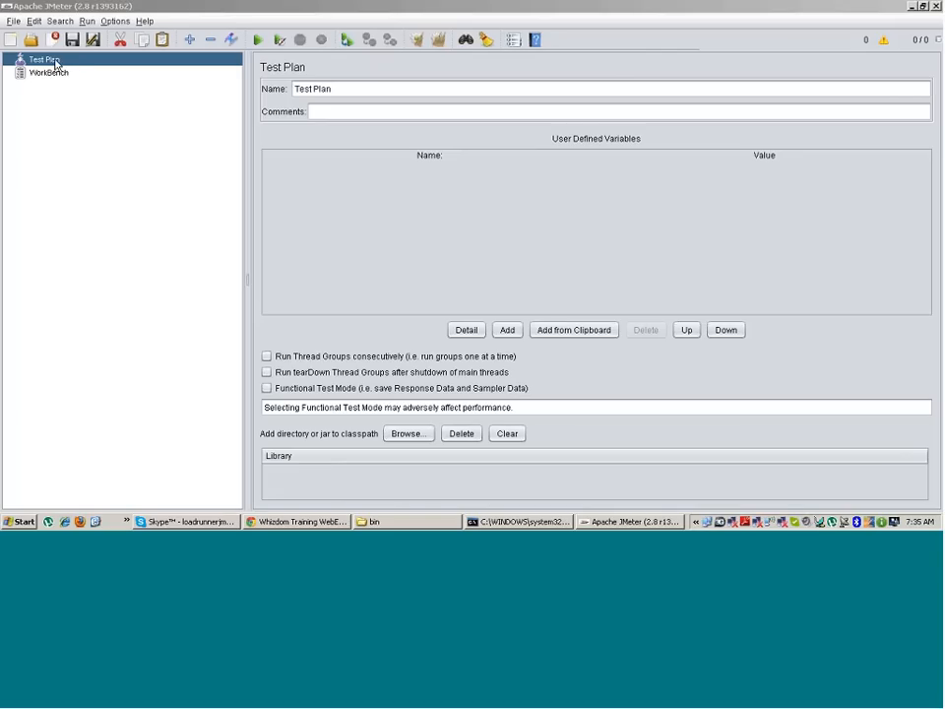
Step: Add a Thread Group to the Test Plan
right_click(55, 63)
mouse_move(73, 69)
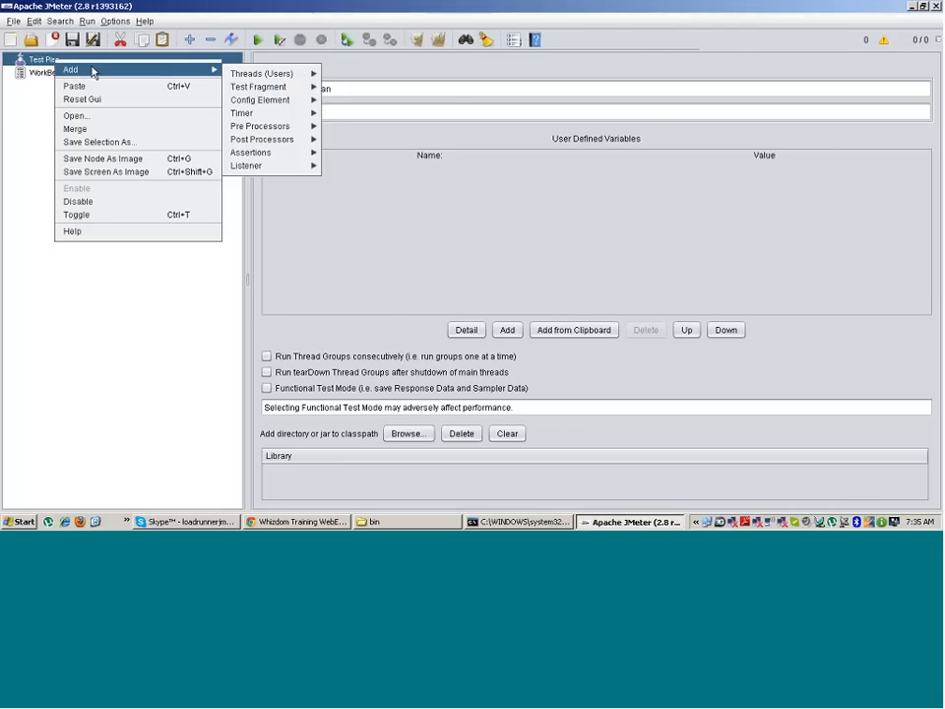
mouse_move(285, 74)
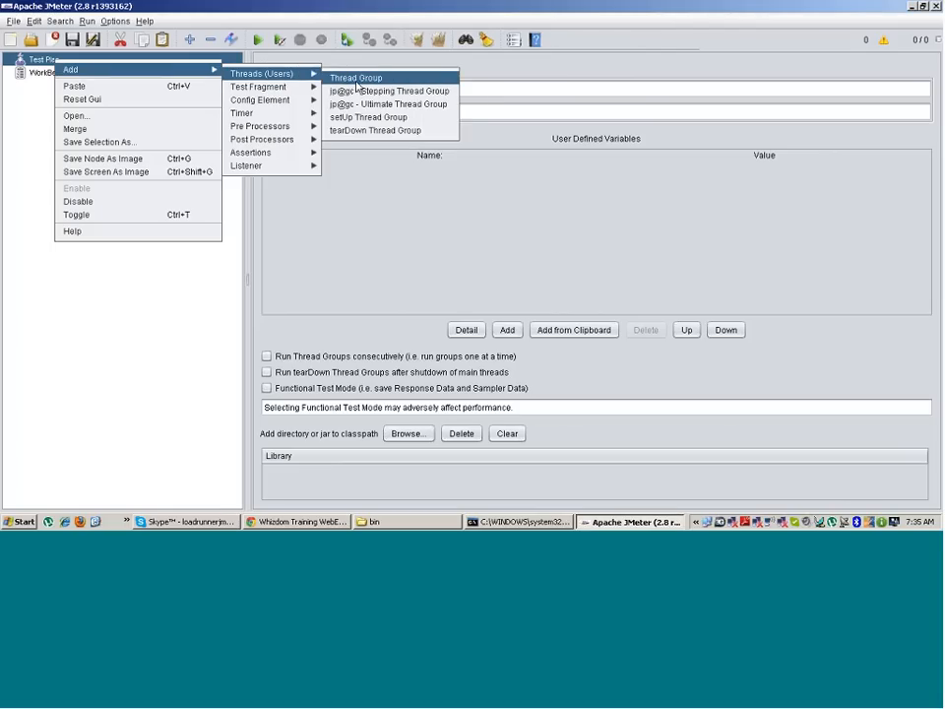
click(358, 79)
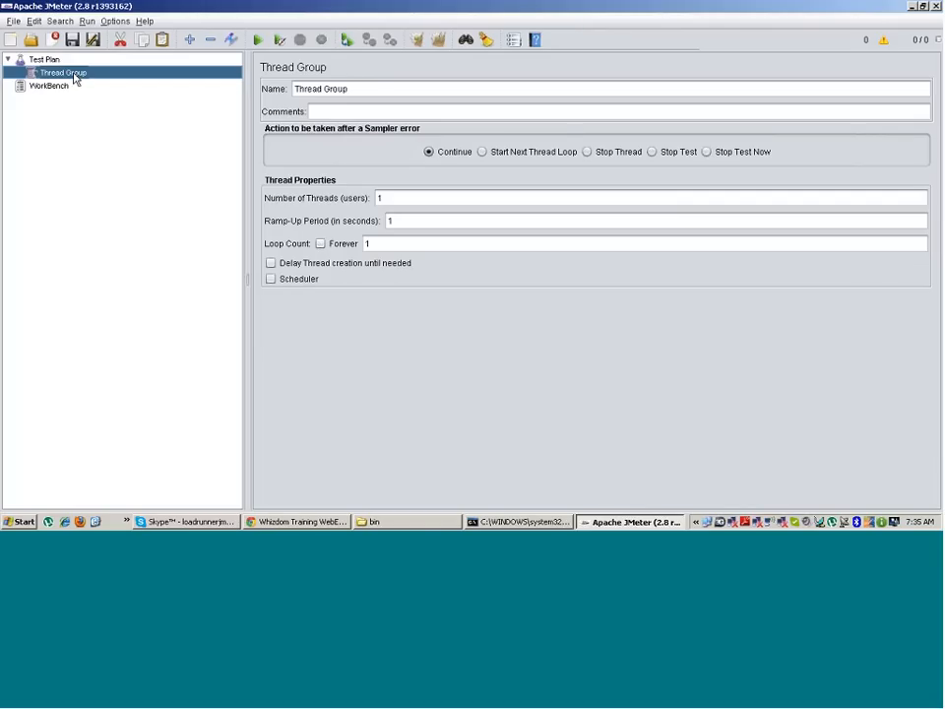
Step: Add a Recording Controller, one of the logic controllers, to the Thread Group
right_click(75, 78)
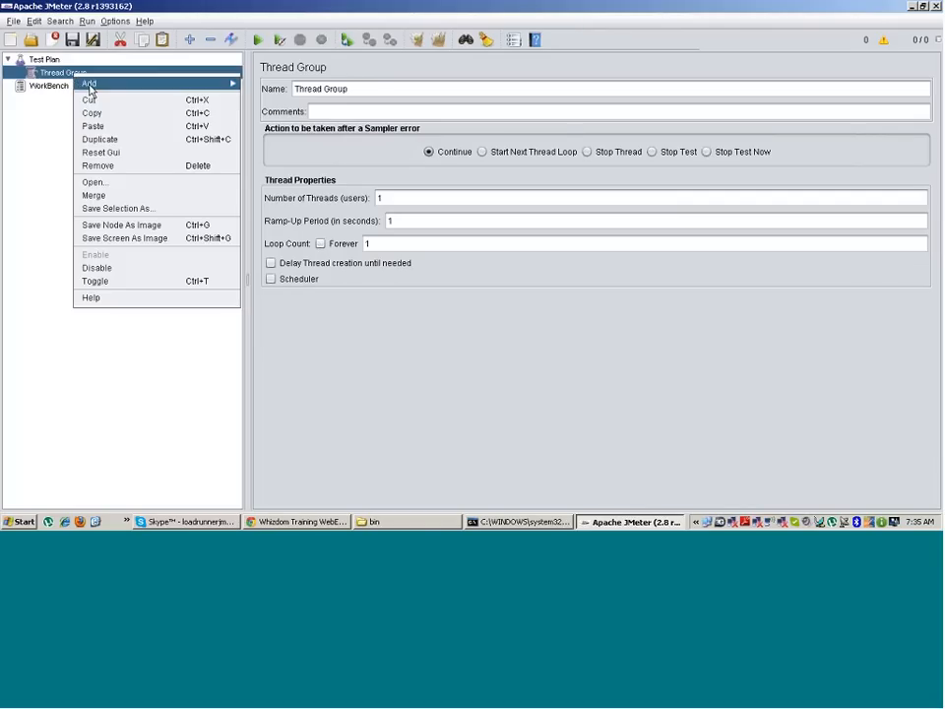
mouse_move(203, 86)
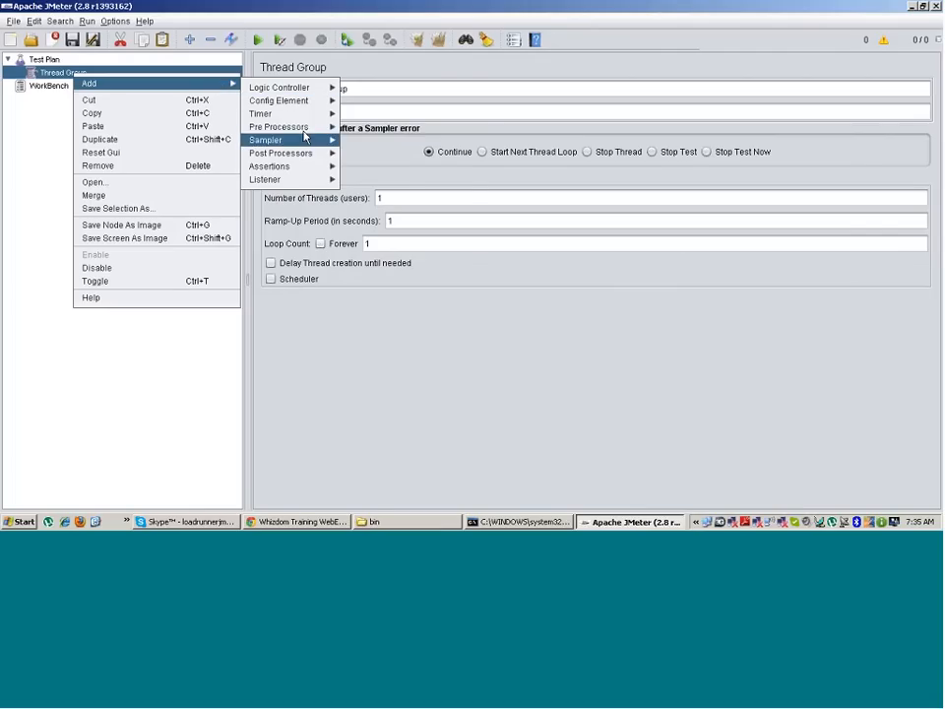
mouse_move(324, 146)
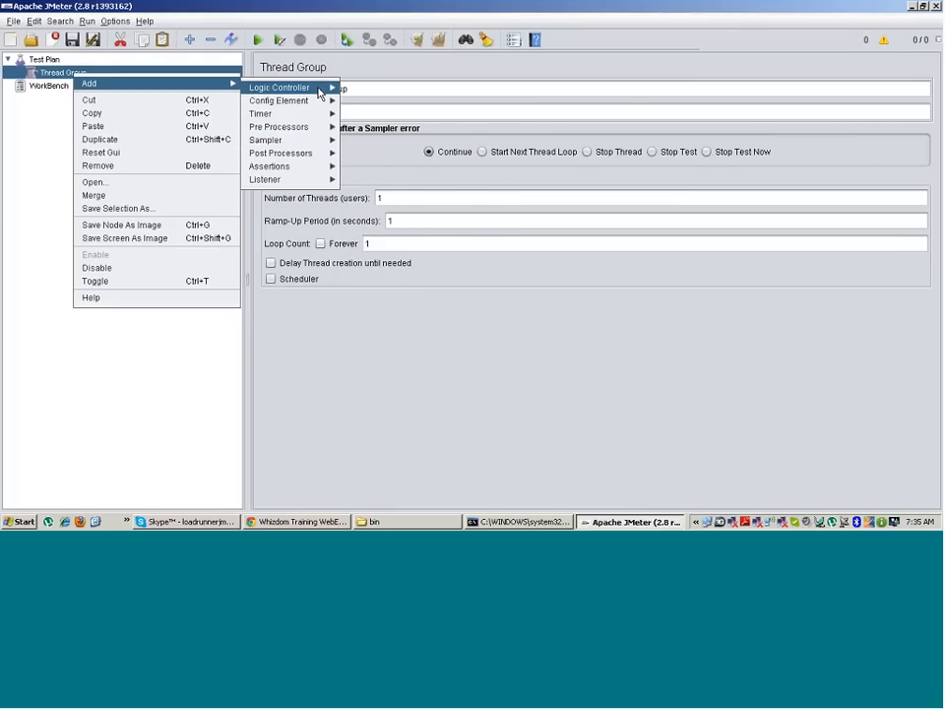
mouse_move(318, 93)
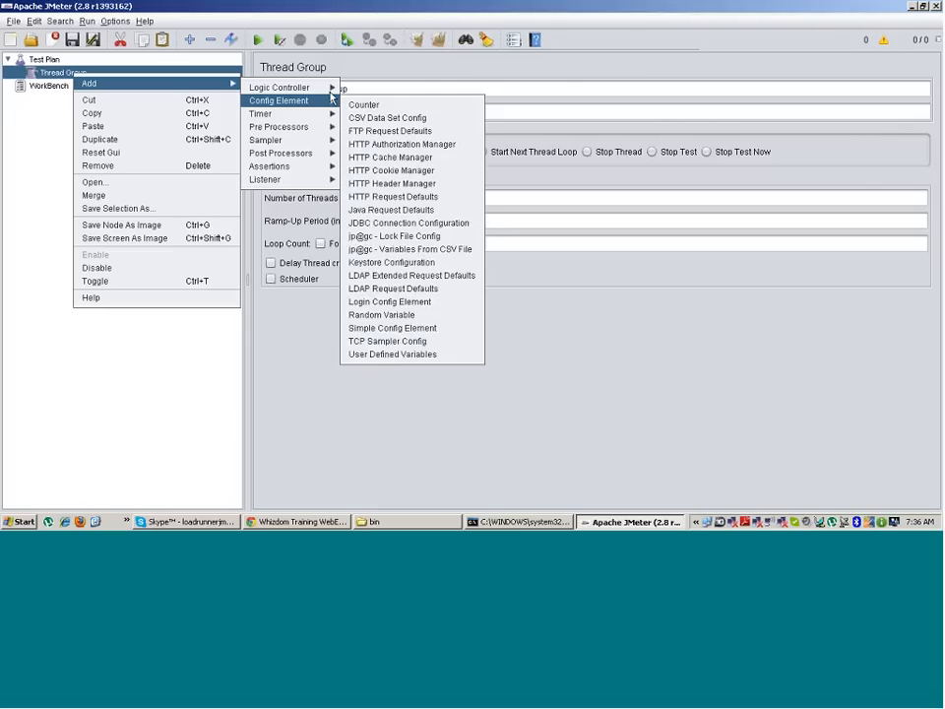
mouse_move(283, 87)
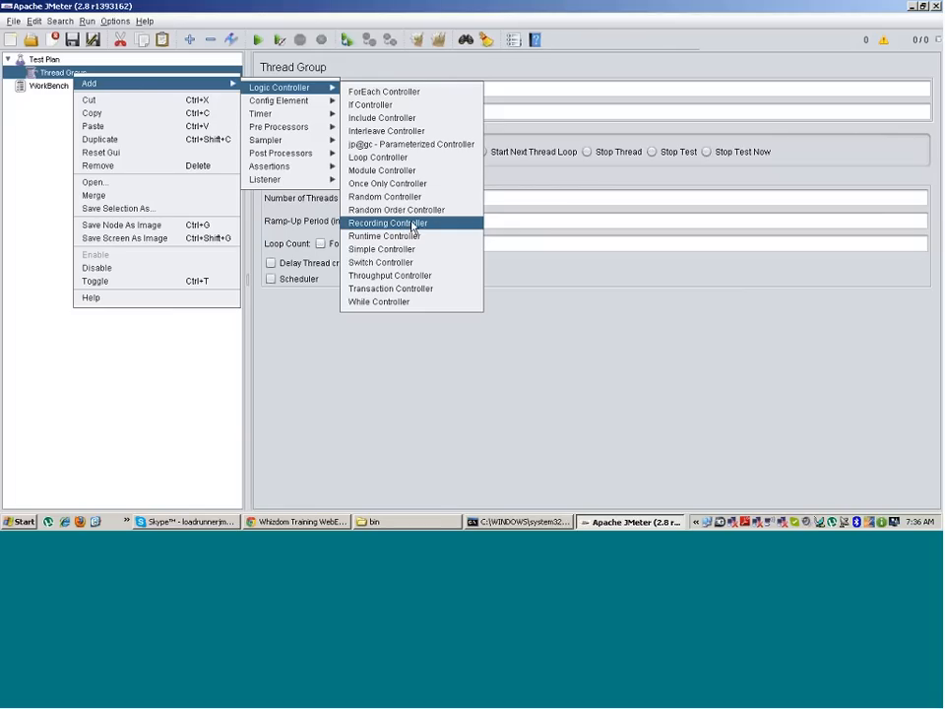
click(412, 223)
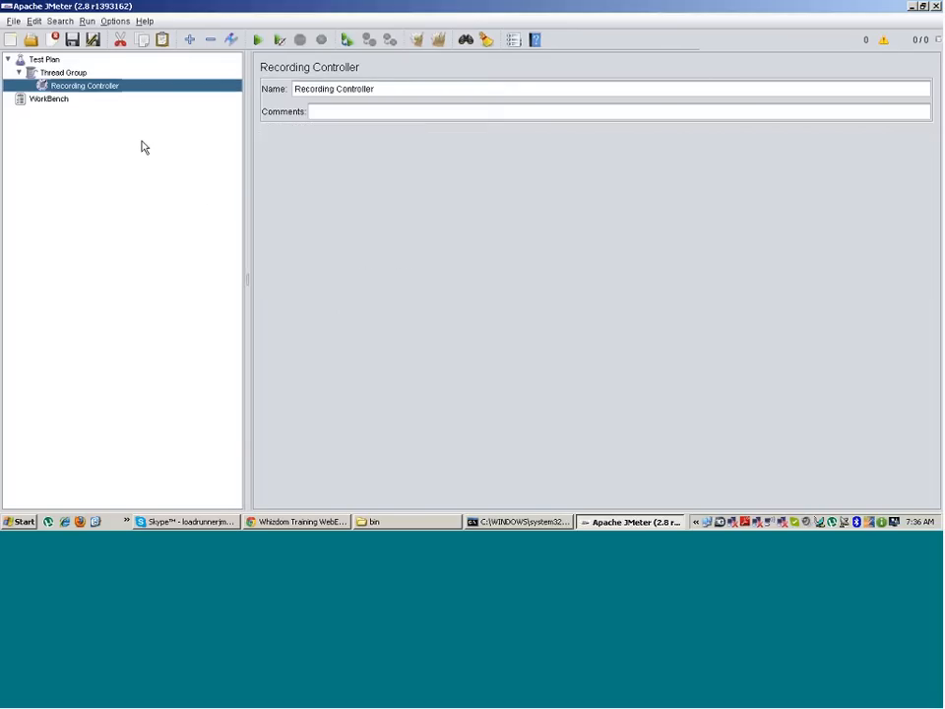
Step: Compare the element types that can be added under the WorkBench with those available under the Test Plan
click(54, 100)
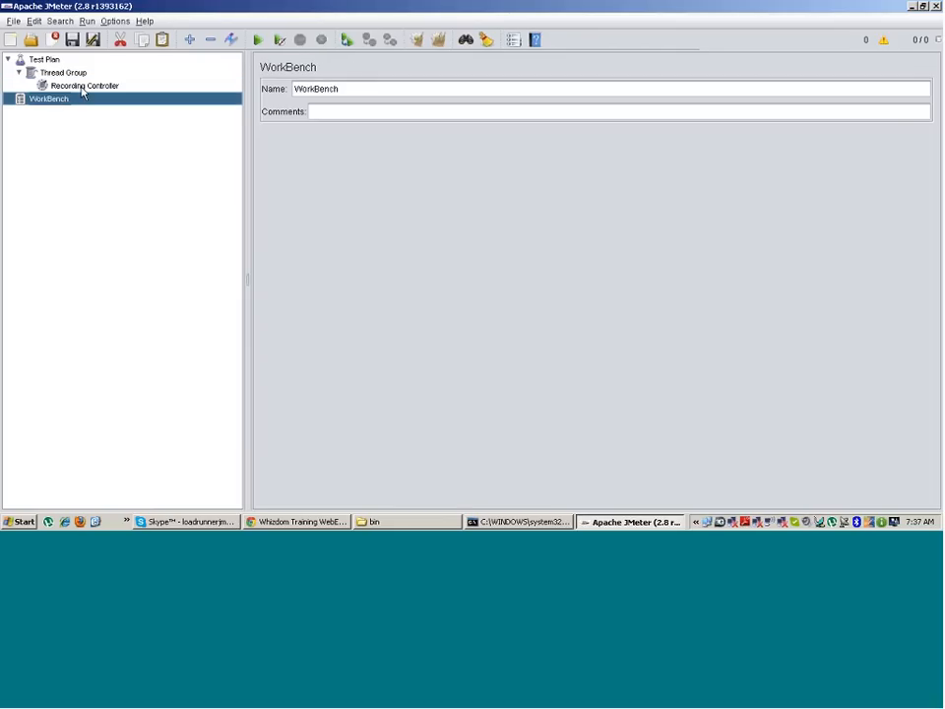
click(83, 89)
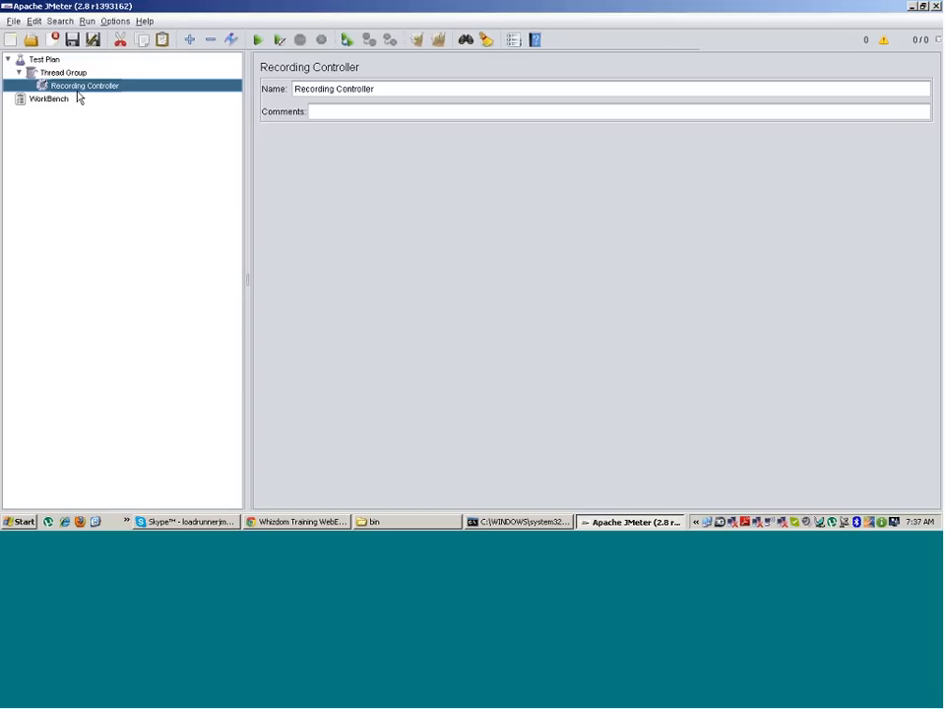
click(55, 103)
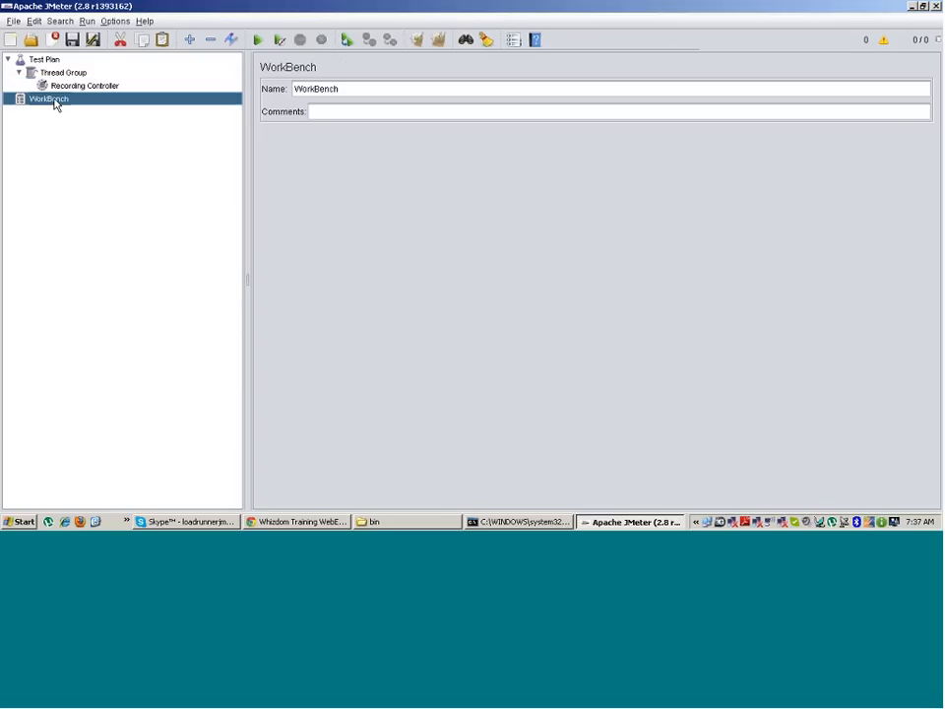
right_click(55, 103)
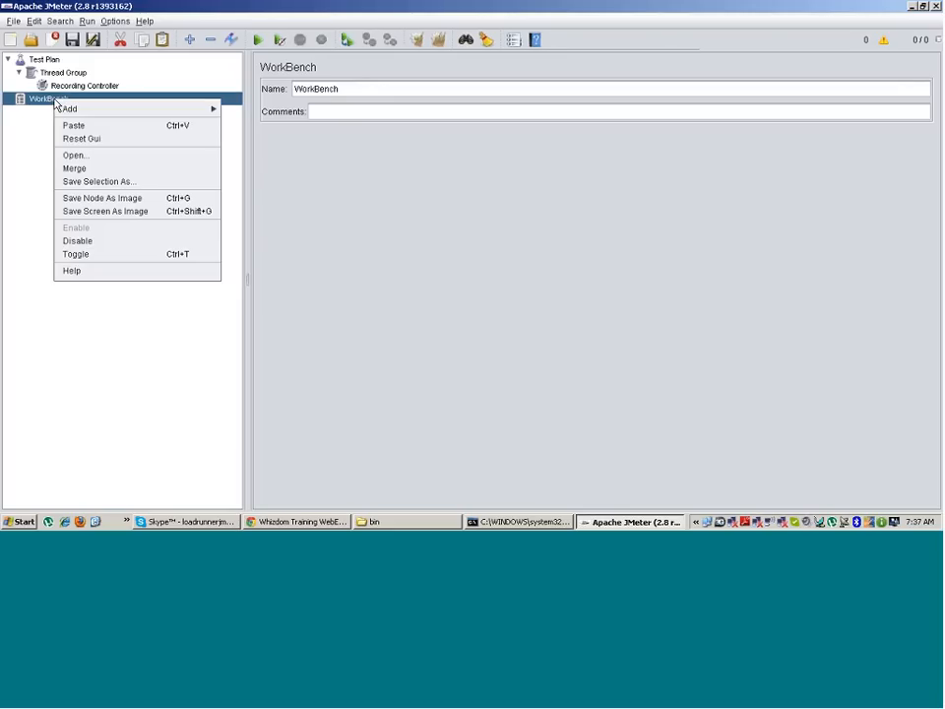
mouse_move(166, 105)
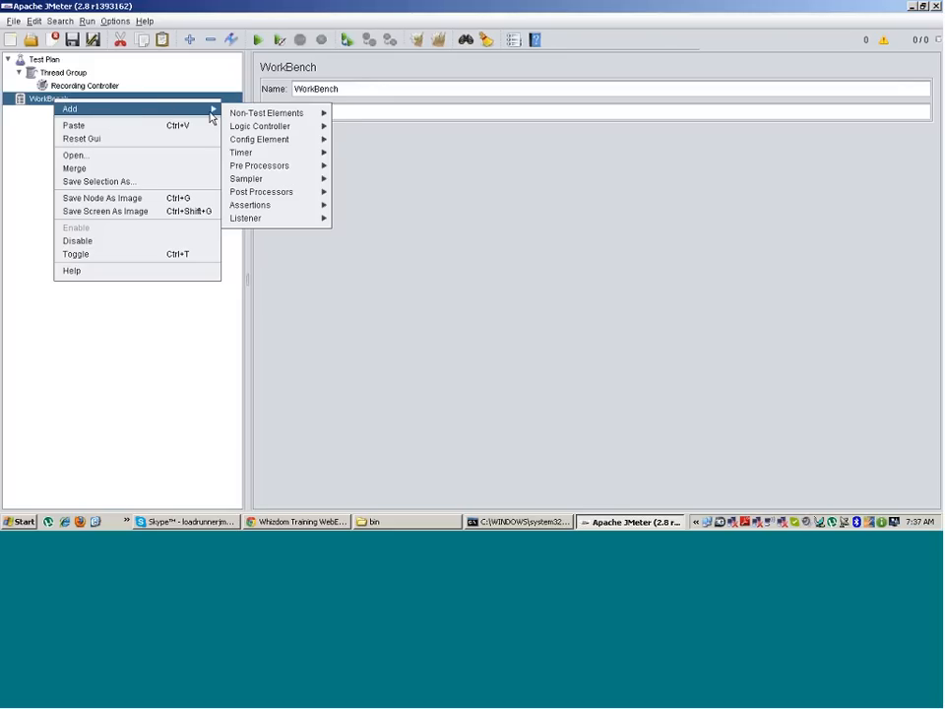
mouse_move(236, 114)
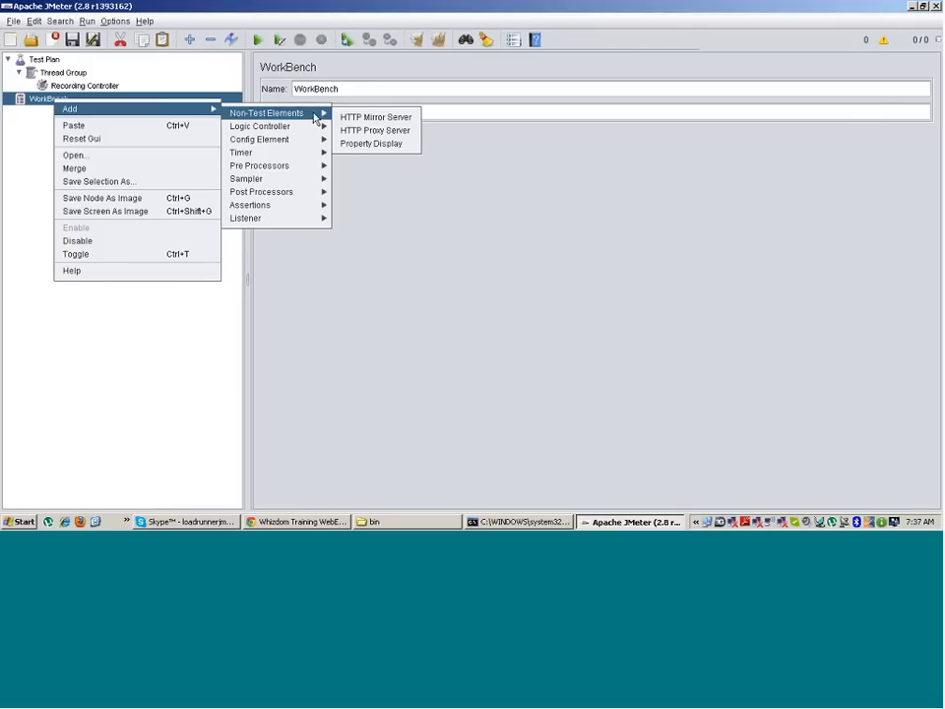
click(54, 64)
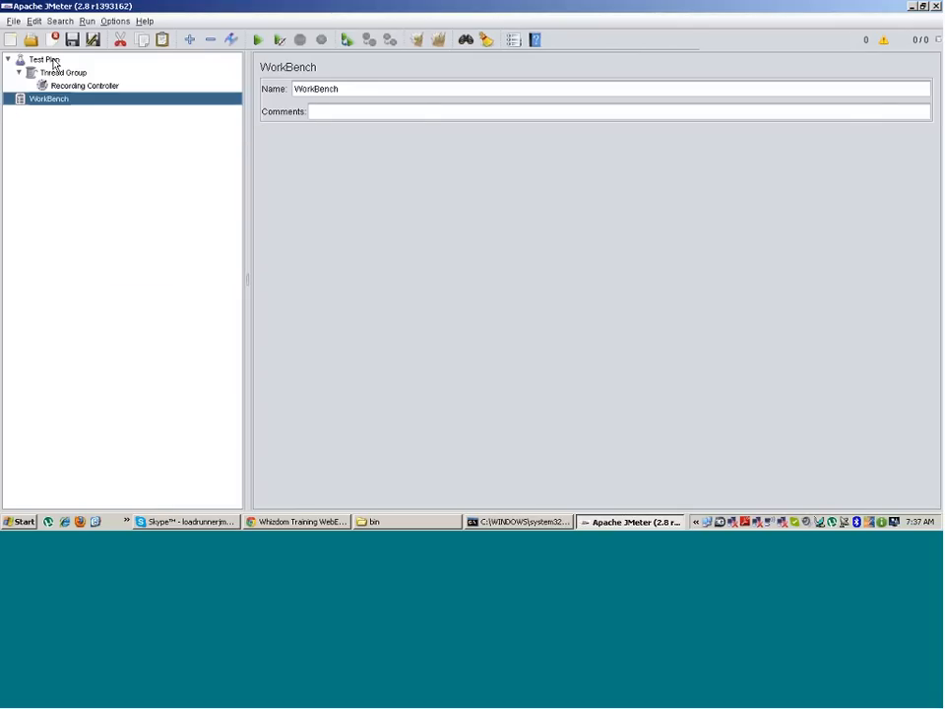
click(50, 61)
right_click(52, 61)
mouse_move(150, 71)
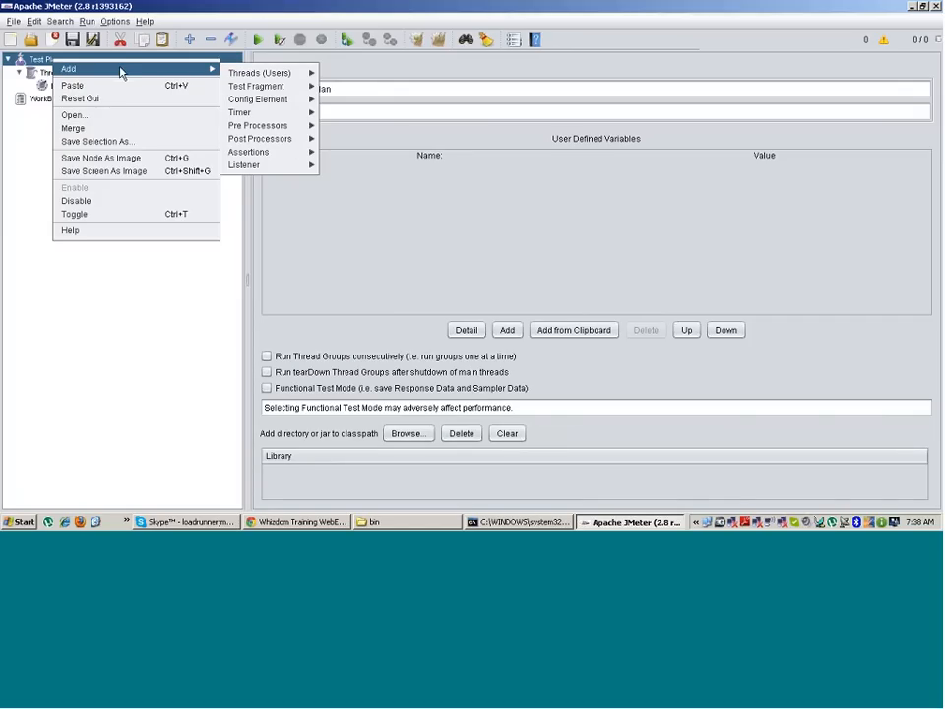
click(43, 103)
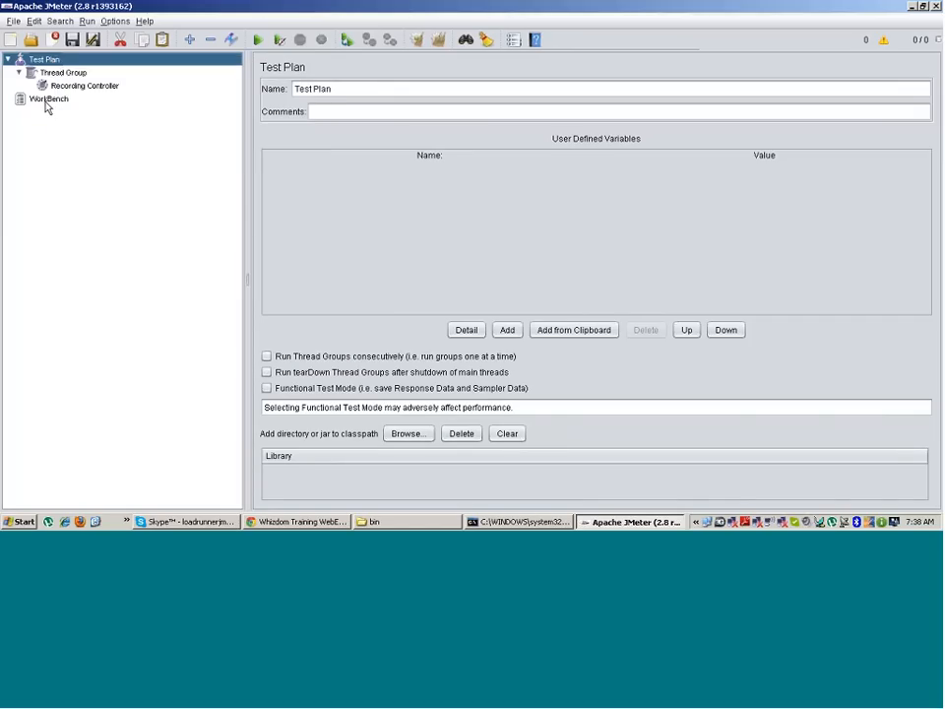
Step: Add an HTTP Proxy Server, one of the non-test elements, to the WorkBench
right_click(45, 102)
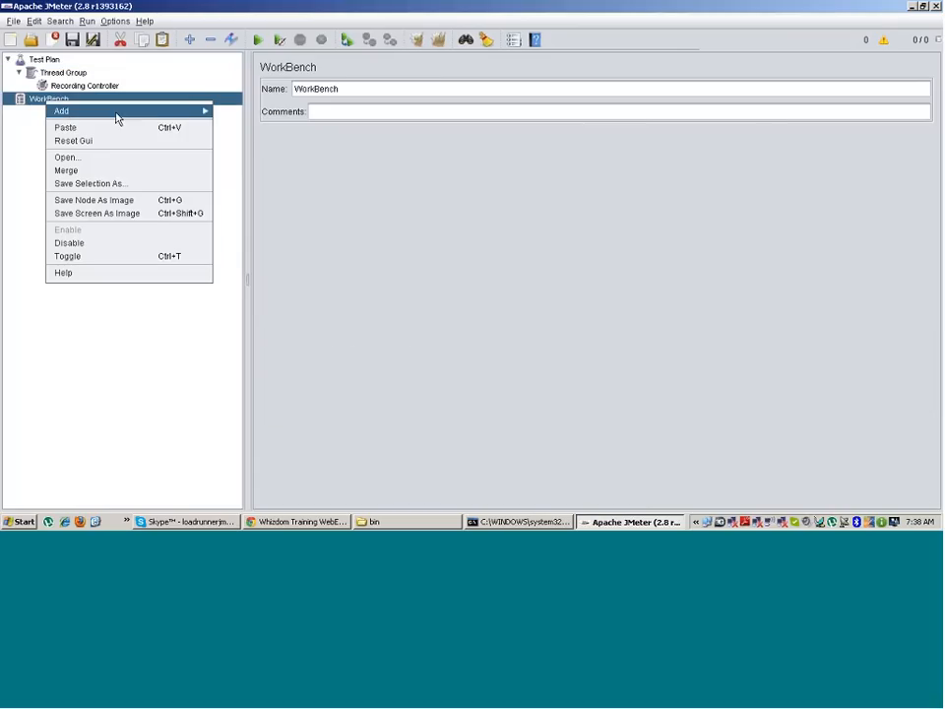
mouse_move(206, 117)
mouse_move(258, 115)
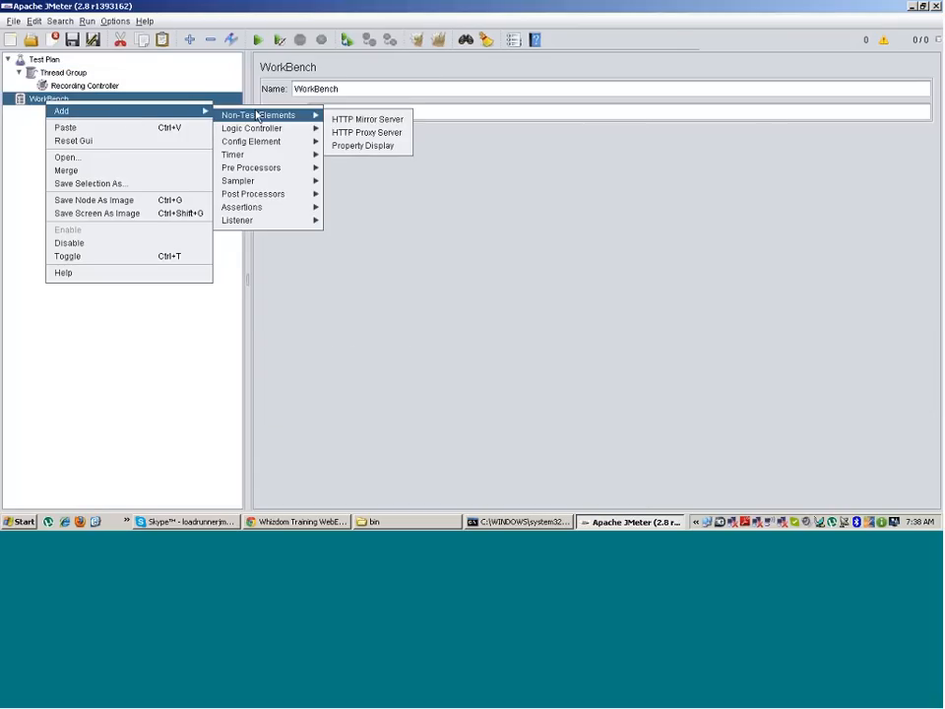
click(351, 136)
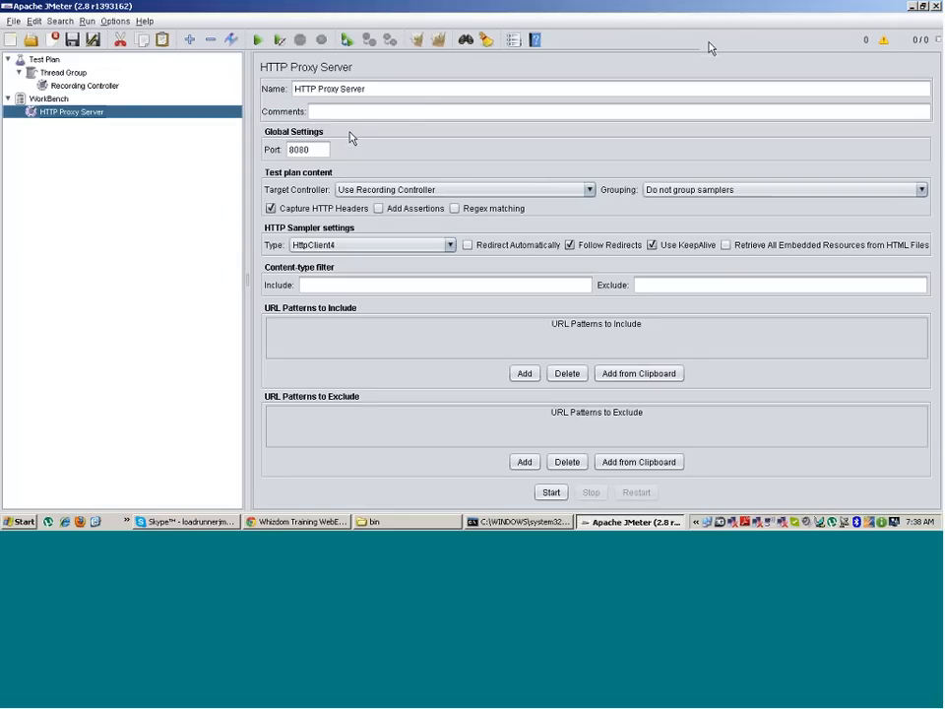
click(737, 26)
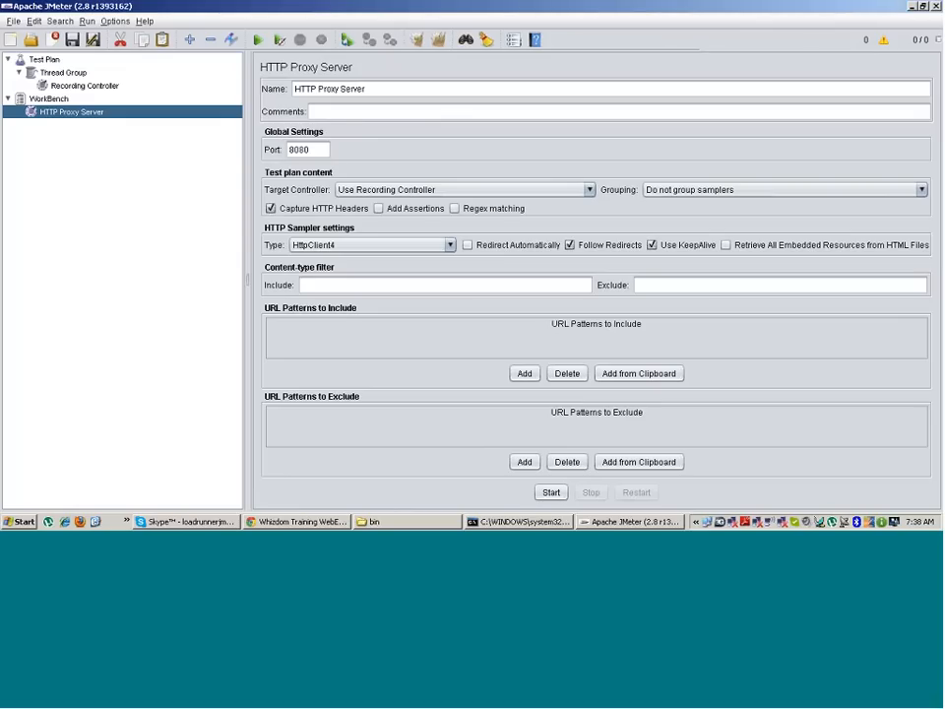
Step: Review the HTTP Proxy Server's port setting and the Recording Controller under the Thread Group
double_click(298, 150)
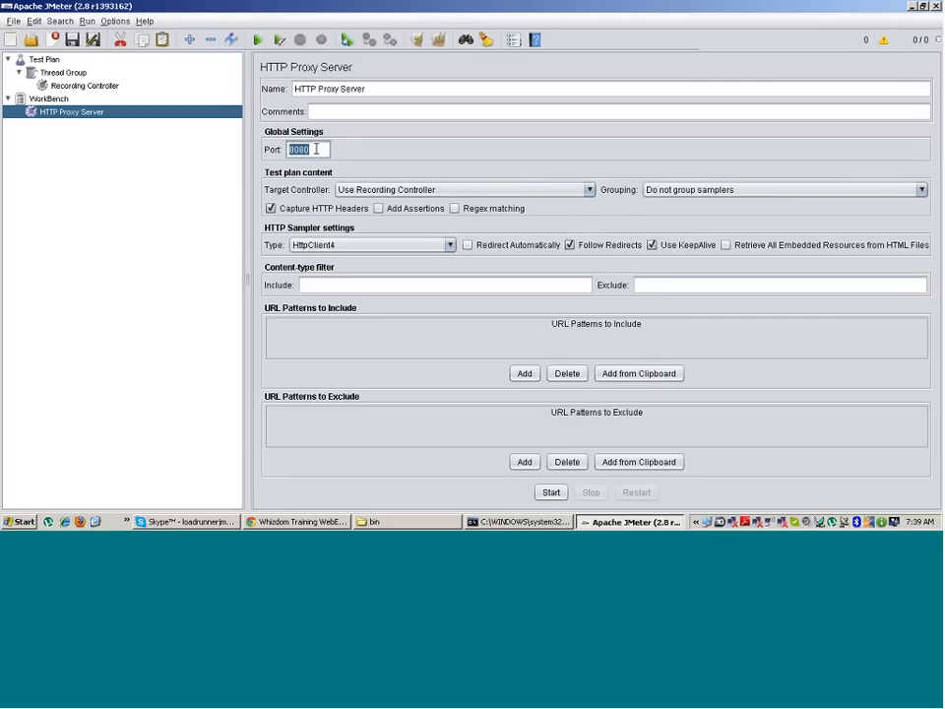
click(315, 149)
drag(322, 148, 239, 145)
click(318, 150)
drag(318, 150, 224, 111)
click(271, 207)
click(90, 87)
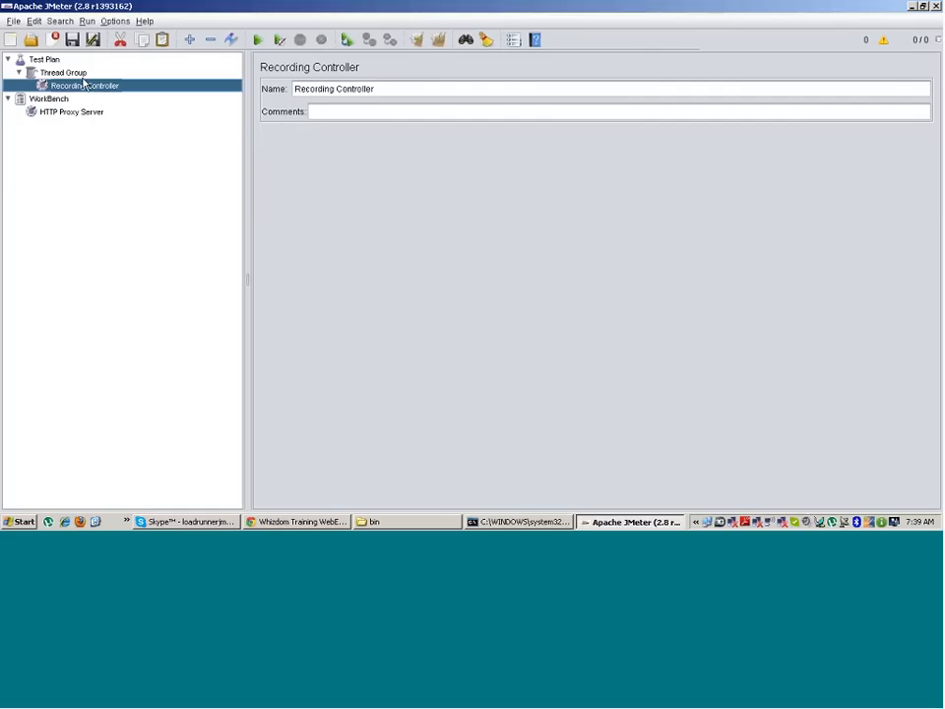
click(87, 113)
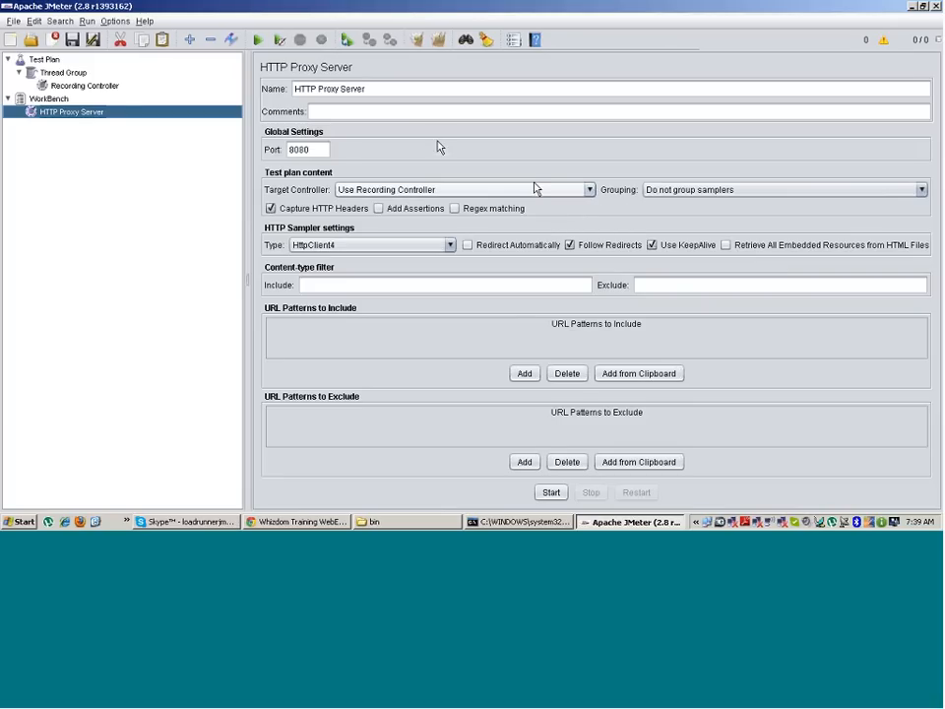
Step: Set the proxy server's target controller to WorkBench > HTTP Proxy Server and revisit the Thread Group and Recording Controller
click(590, 190)
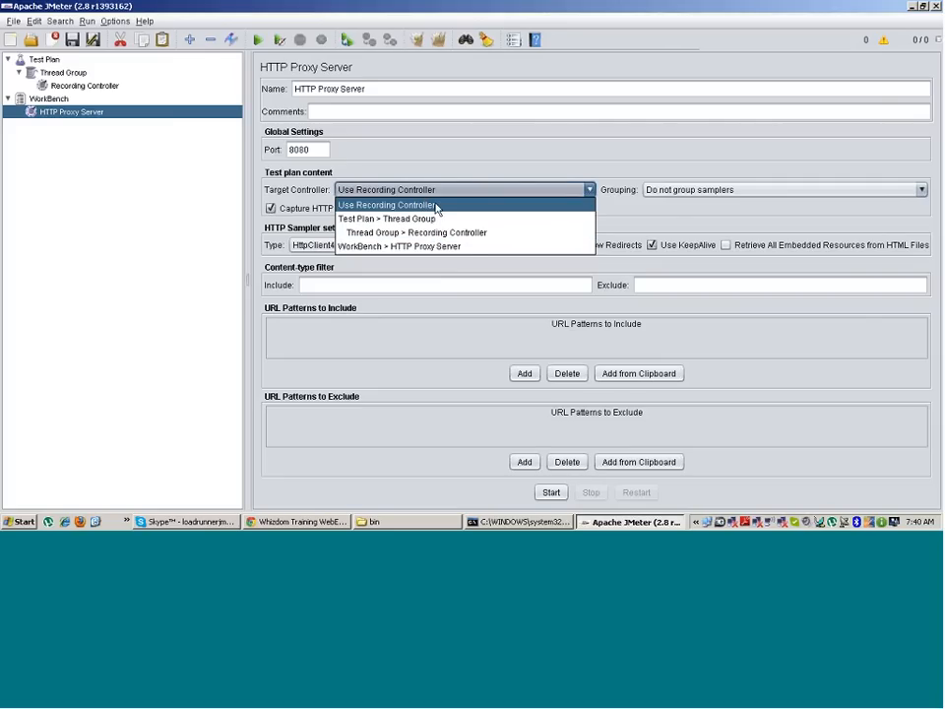
click(469, 247)
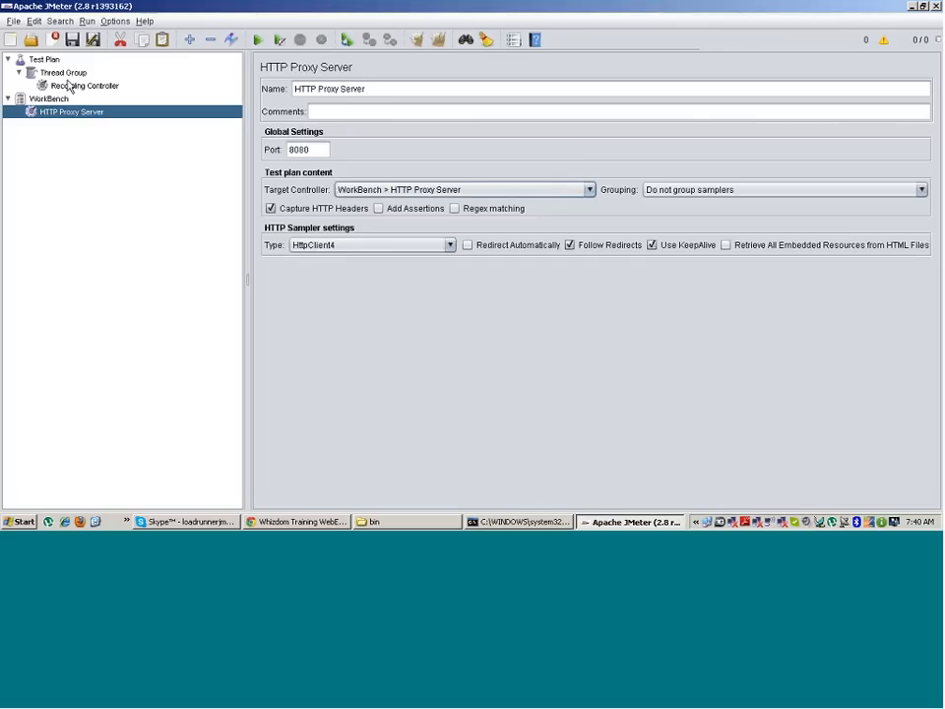
click(70, 86)
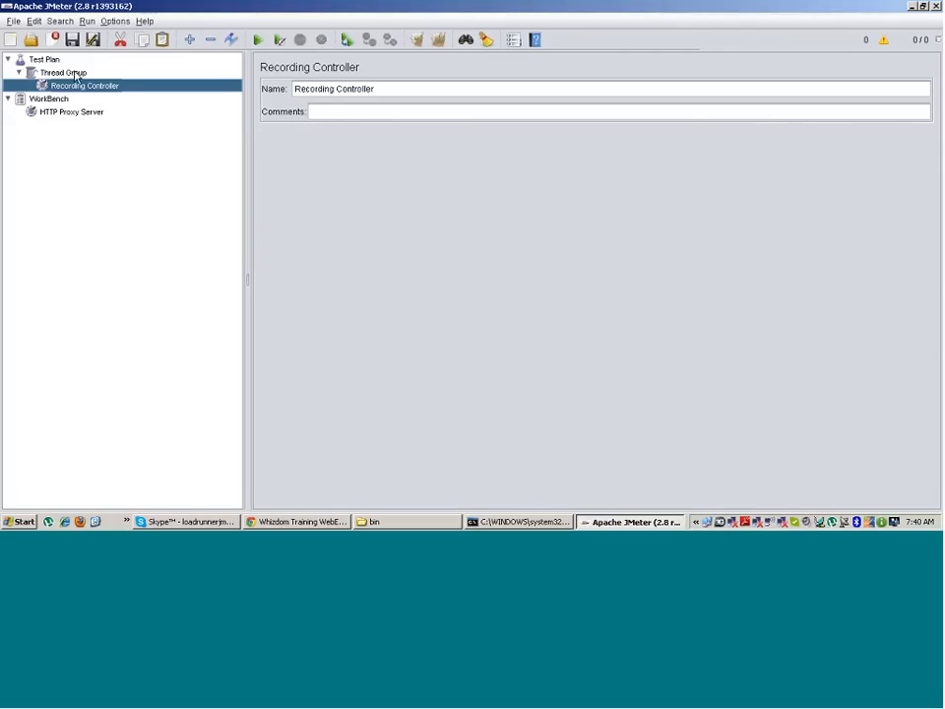
click(78, 73)
click(84, 86)
click(87, 114)
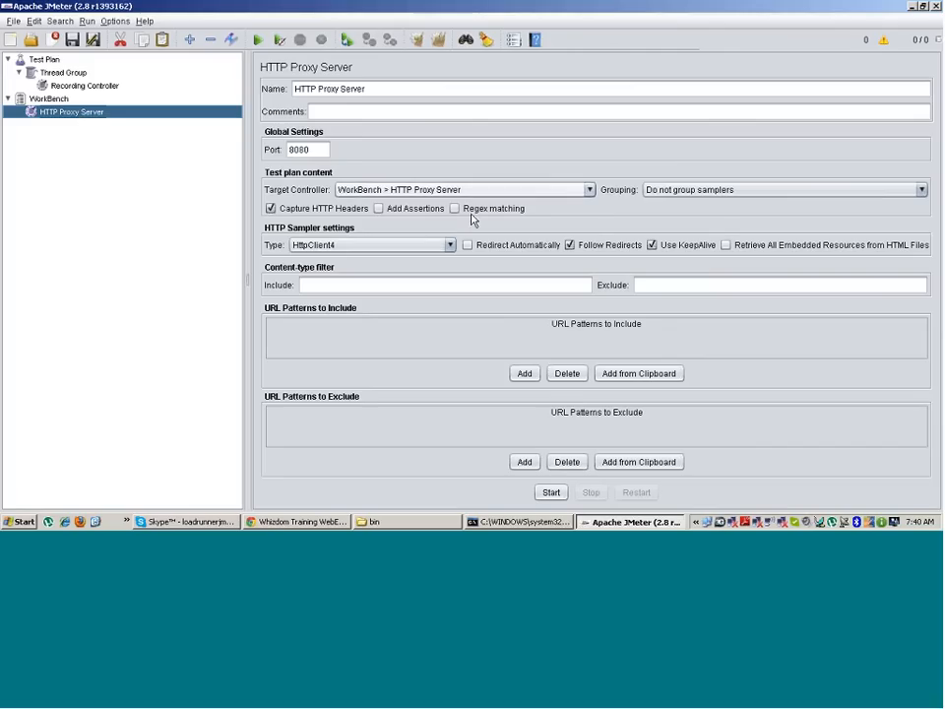
Step: Set the proxy server's target controller to Use Recording Controller and check its port value
click(589, 189)
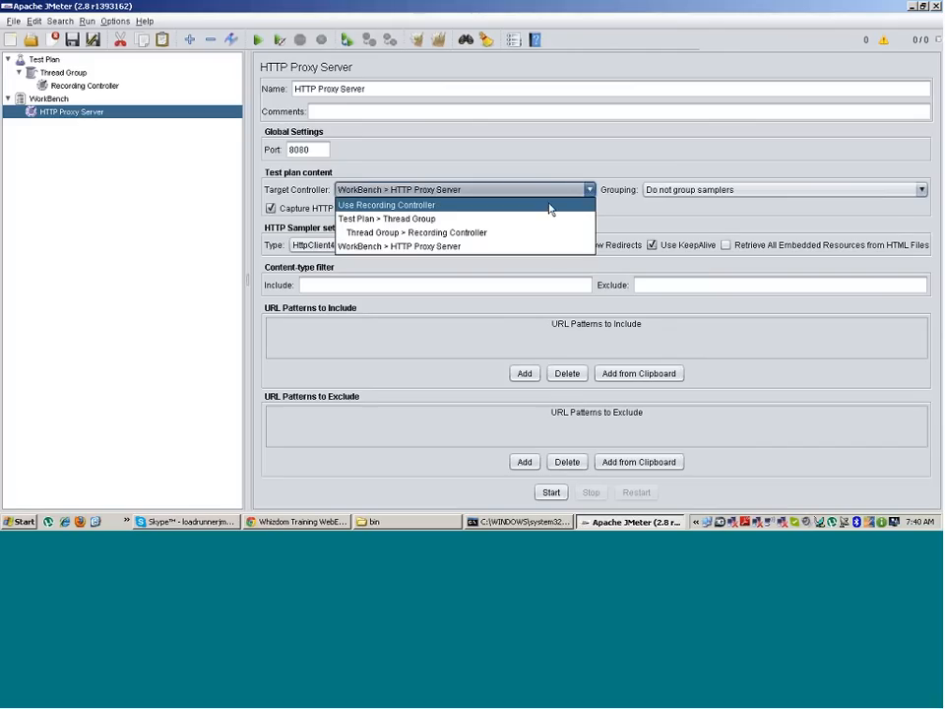
click(549, 206)
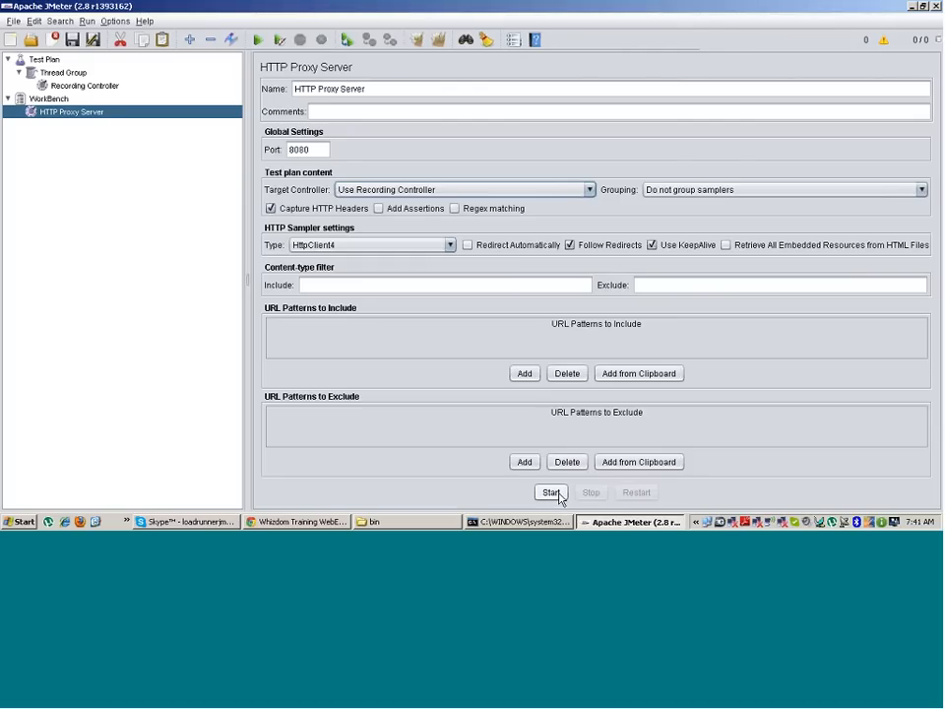
double_click(315, 149)
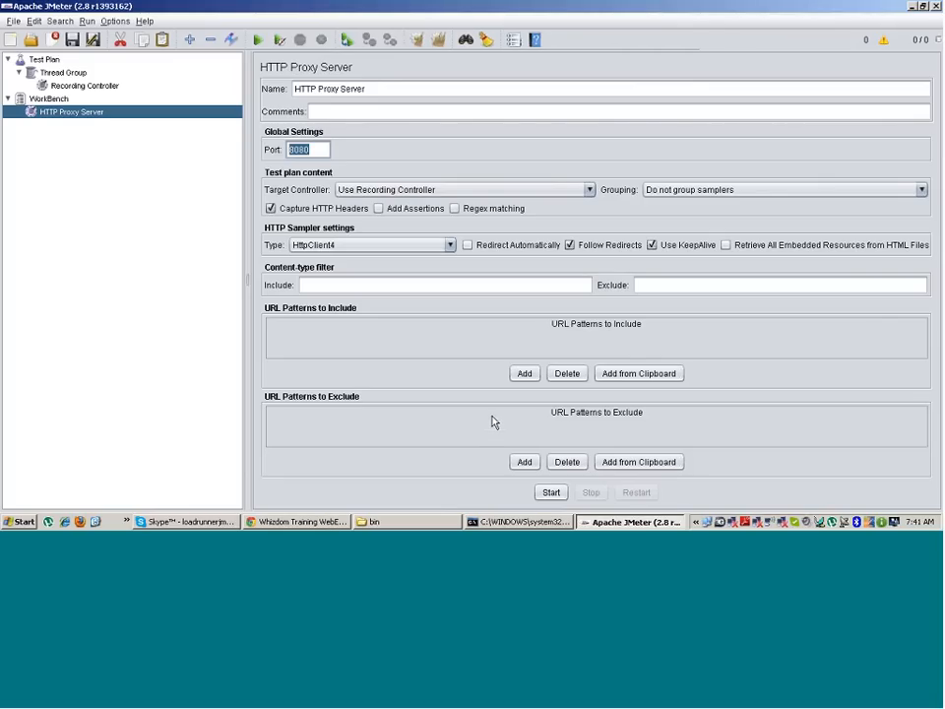
Step: Switch to Firefox and open its network connection settings for configuring proxies
click(82, 523)
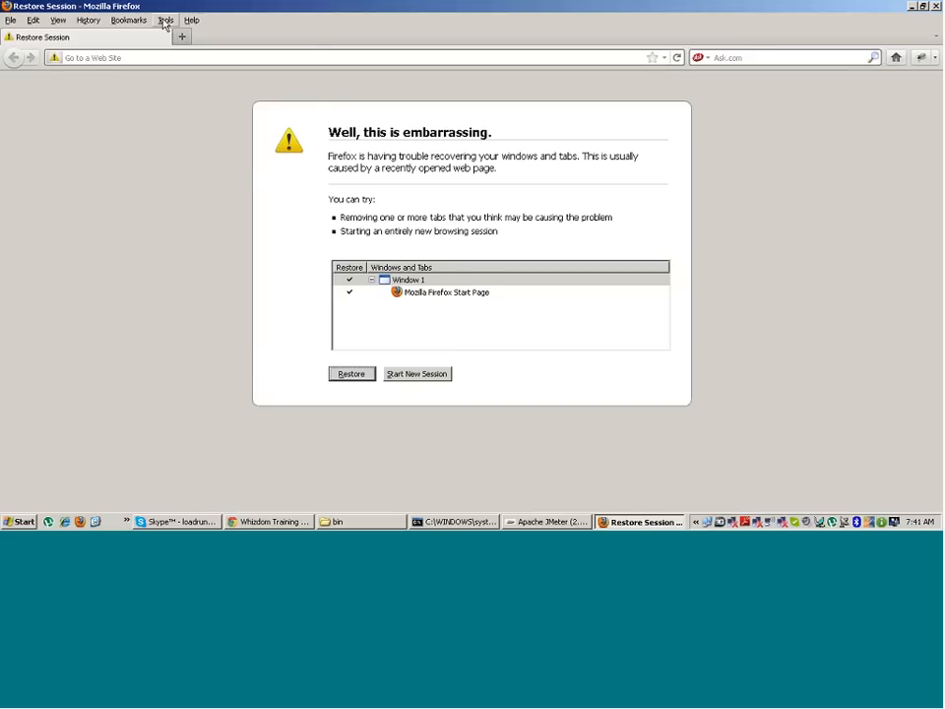
click(166, 21)
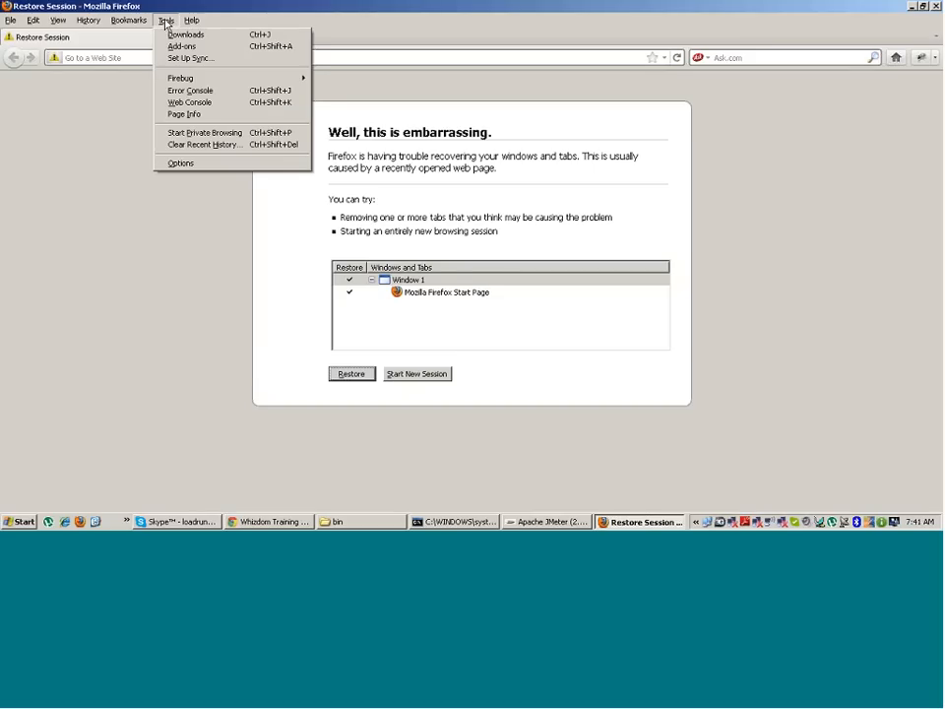
click(207, 164)
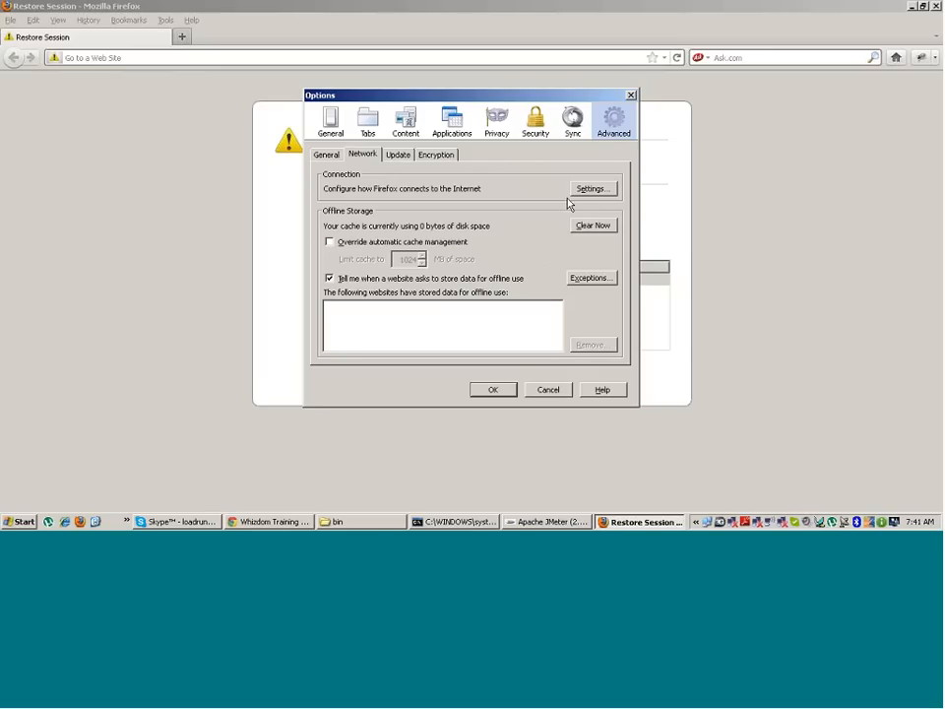
click(591, 190)
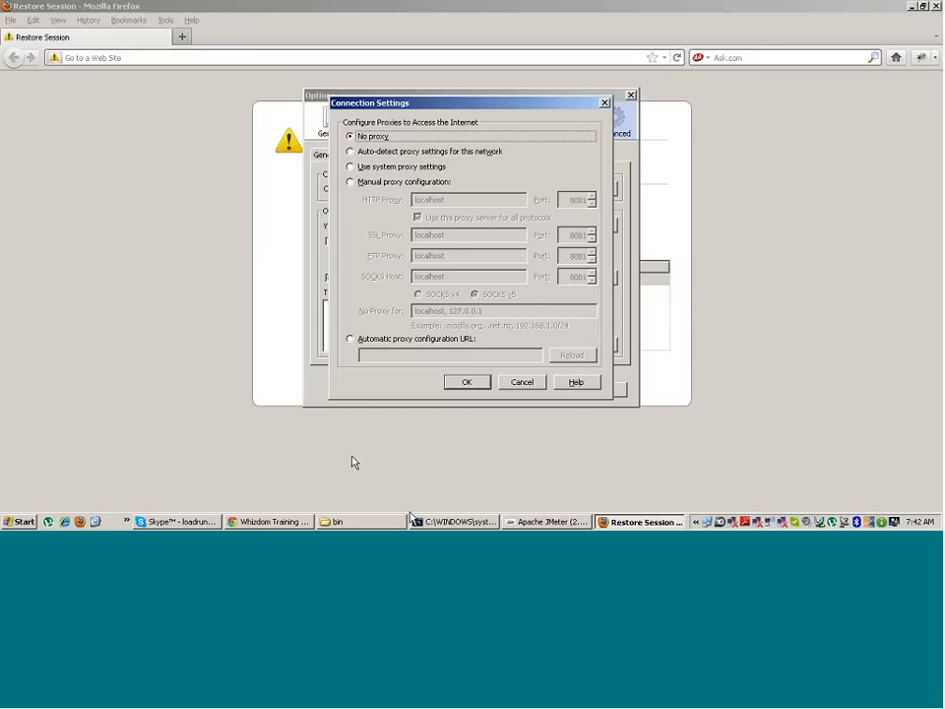
Step: Compare the HTTP Proxy Server port in JMeter with the proxy port in Firefox's connection settings
click(553, 522)
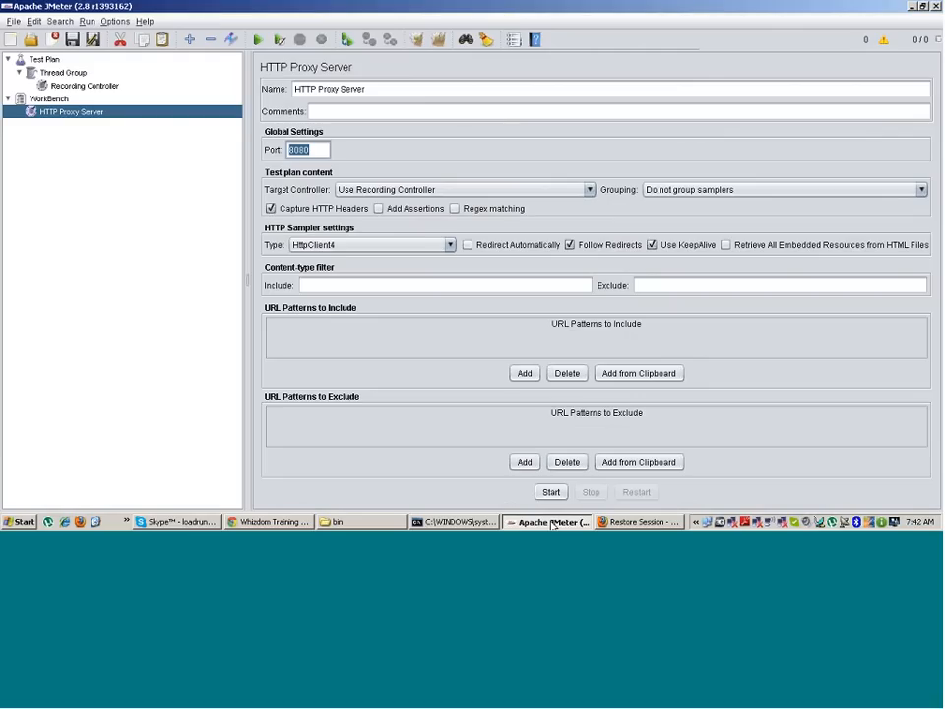
click(552, 522)
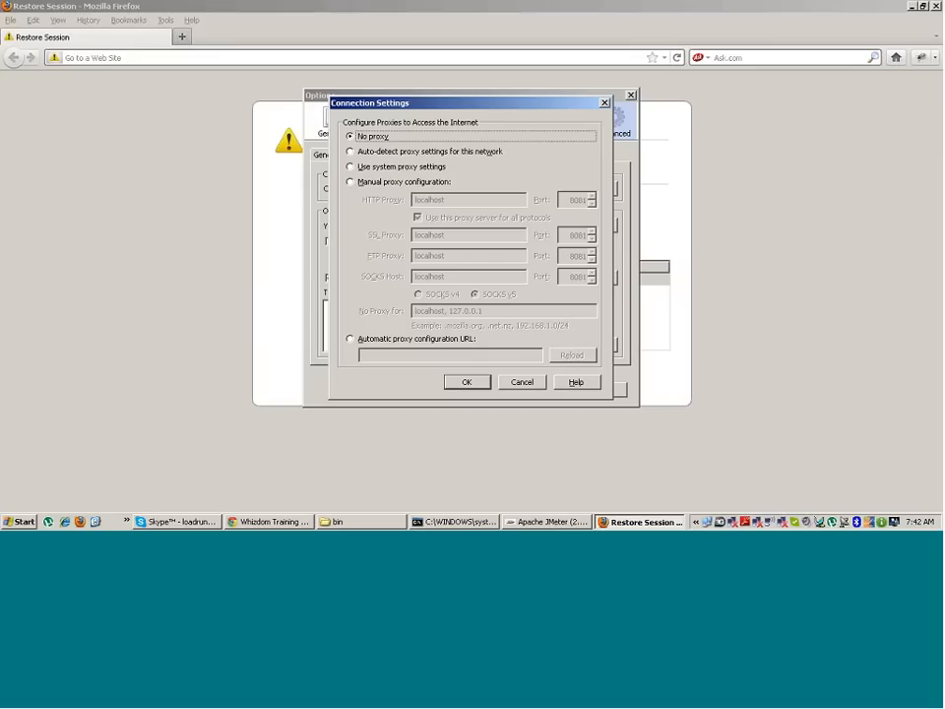
click(536, 522)
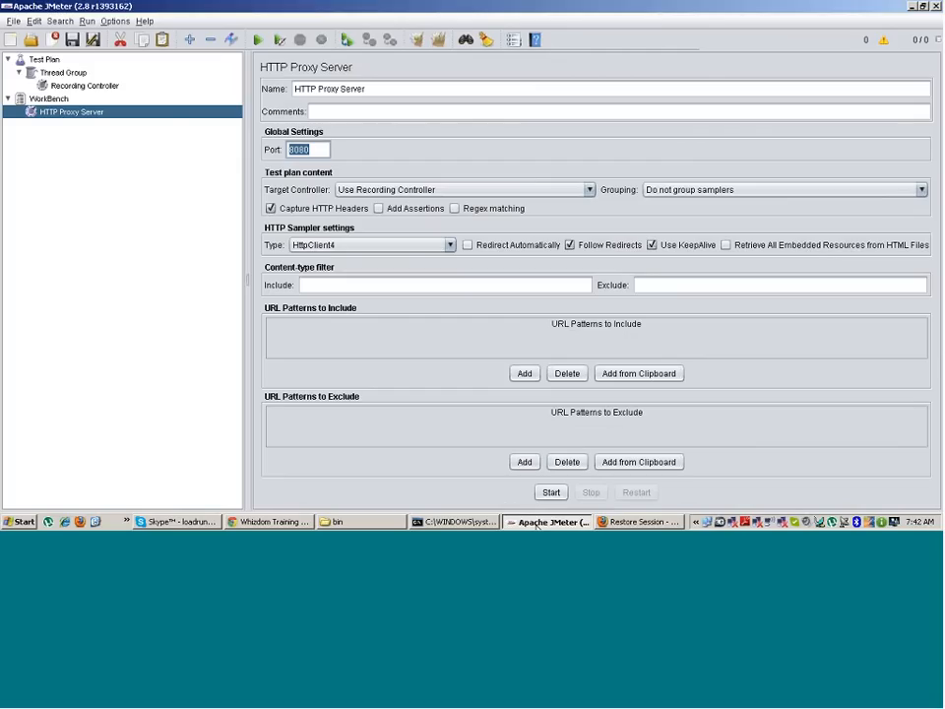
click(537, 522)
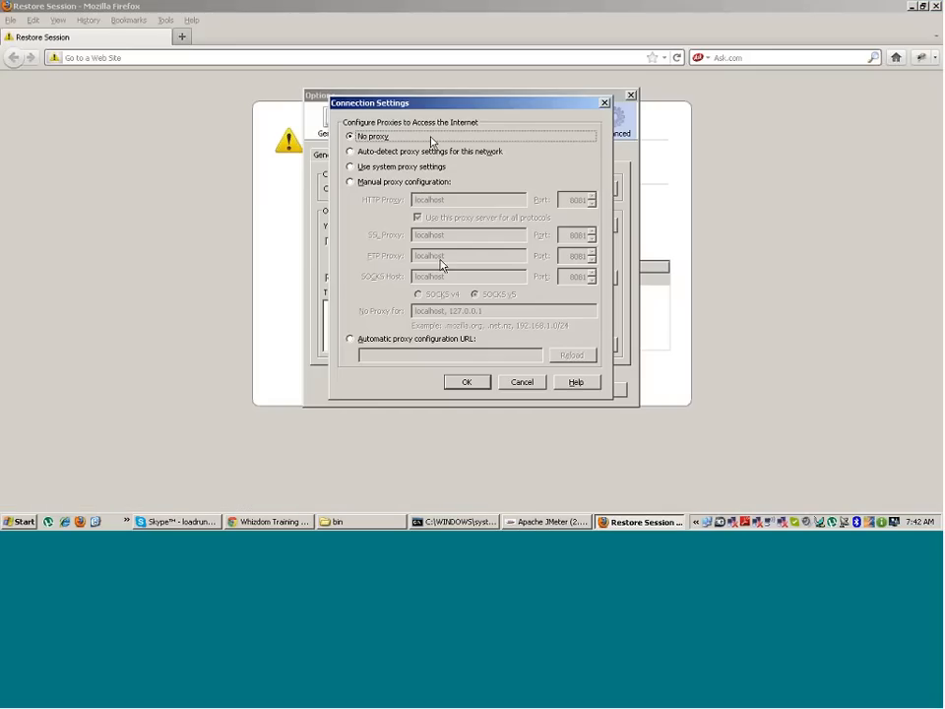
Step: Configure a manual proxy in Firefox using localhost and port 8080, and save the options
click(350, 182)
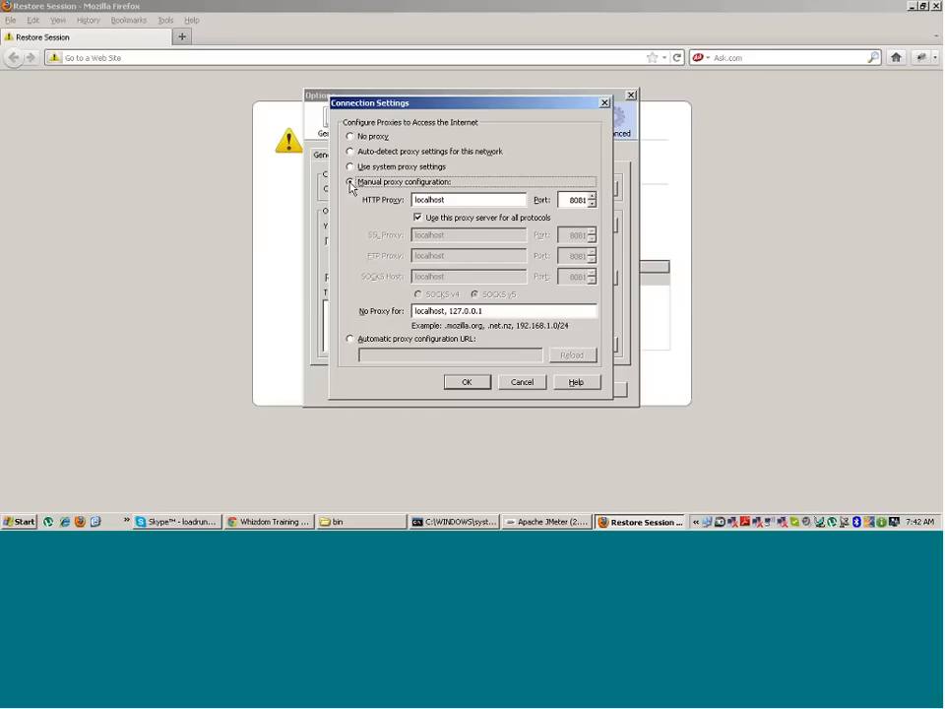
double_click(463, 199)
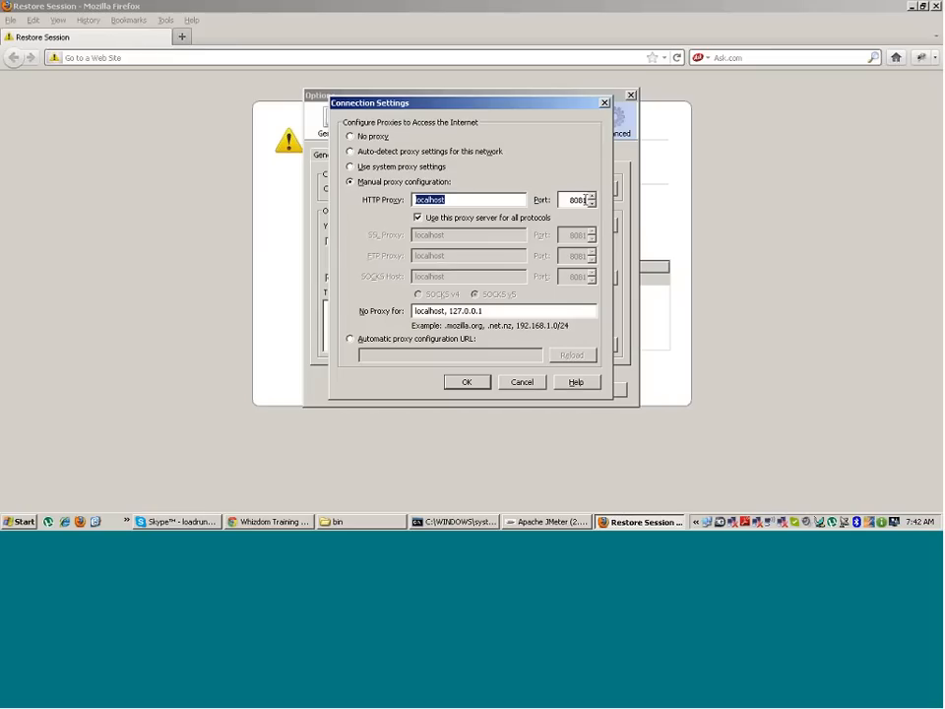
click(586, 200)
text(0)
click(481, 383)
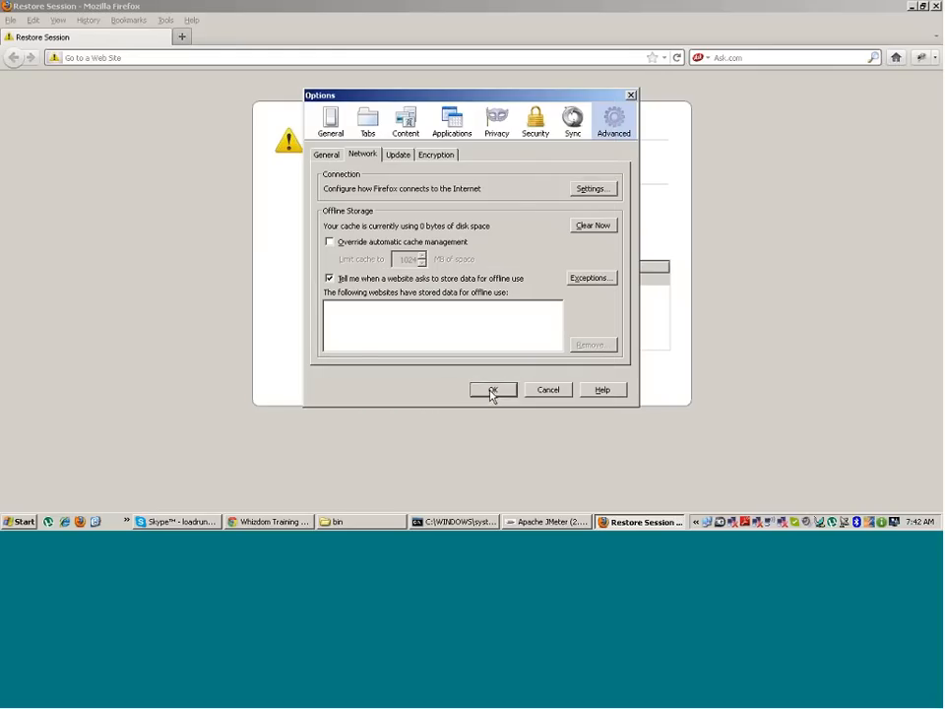
click(492, 391)
Step: Start the HTTP Proxy Server in JMeter and load demo.steamworx.net in Firefox to record it
click(540, 522)
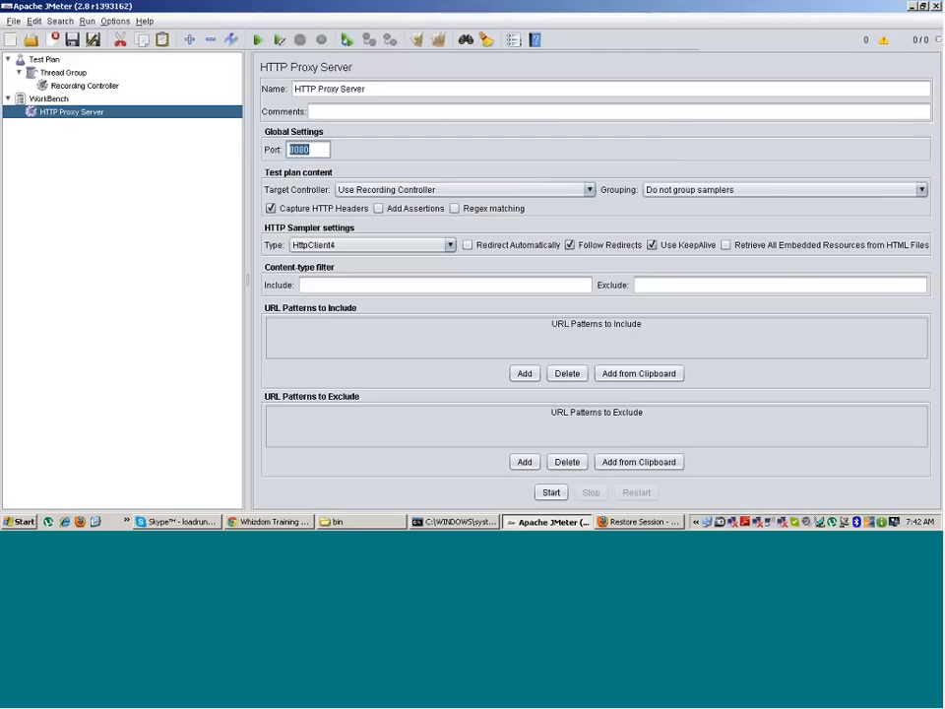
click(552, 493)
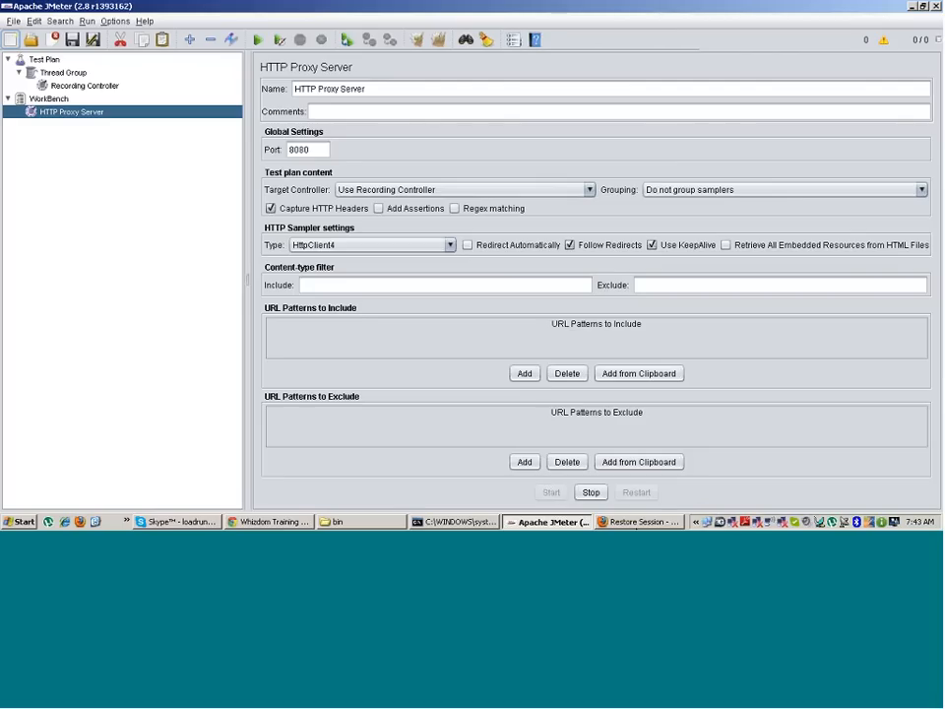
click(645, 523)
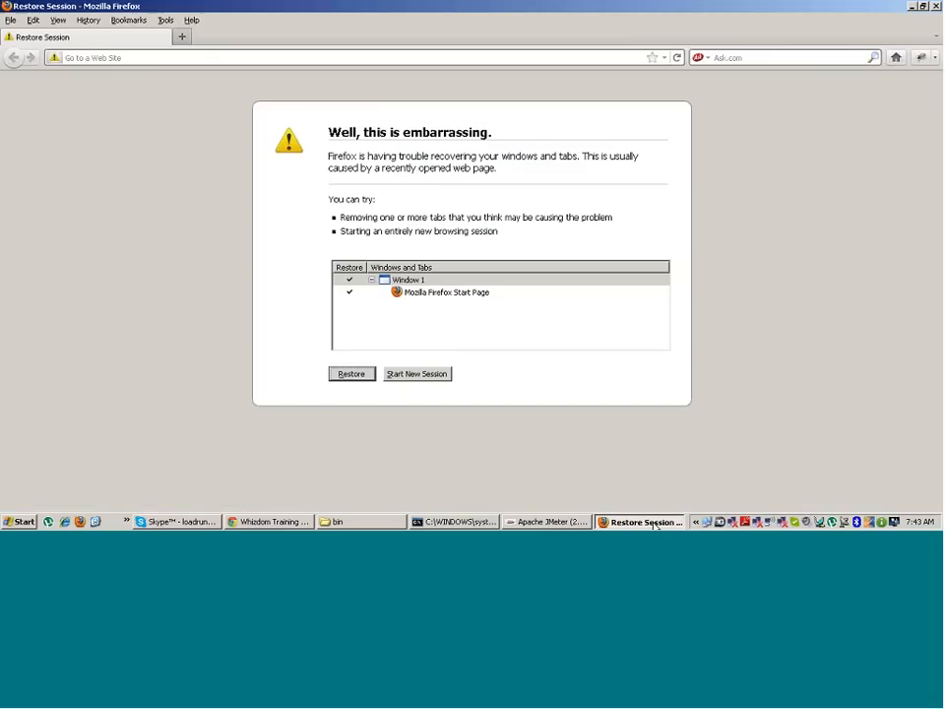
click(448, 58)
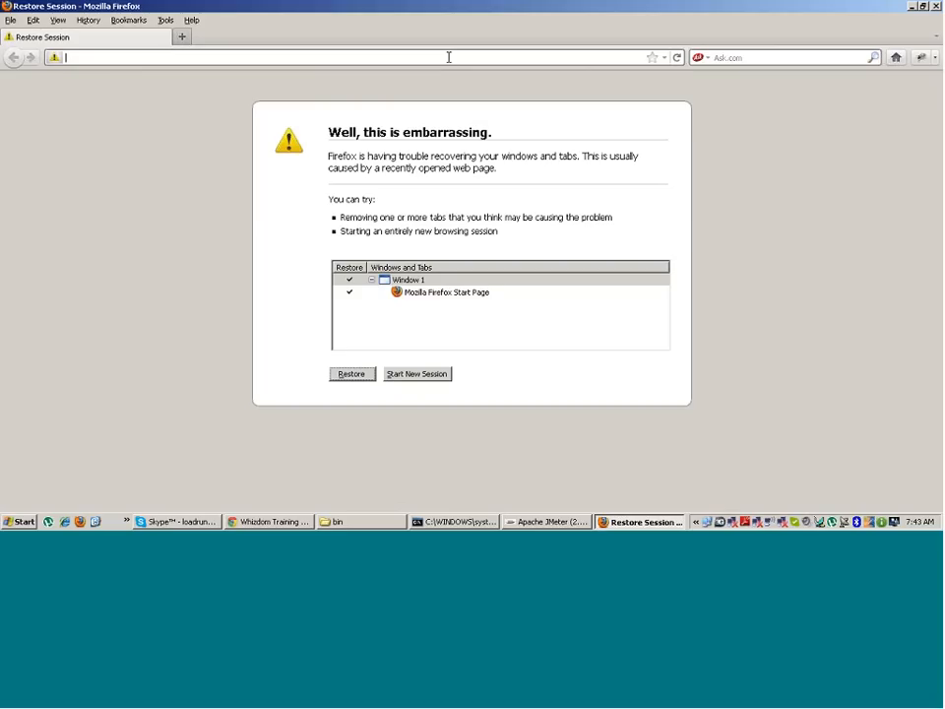
text(dem)
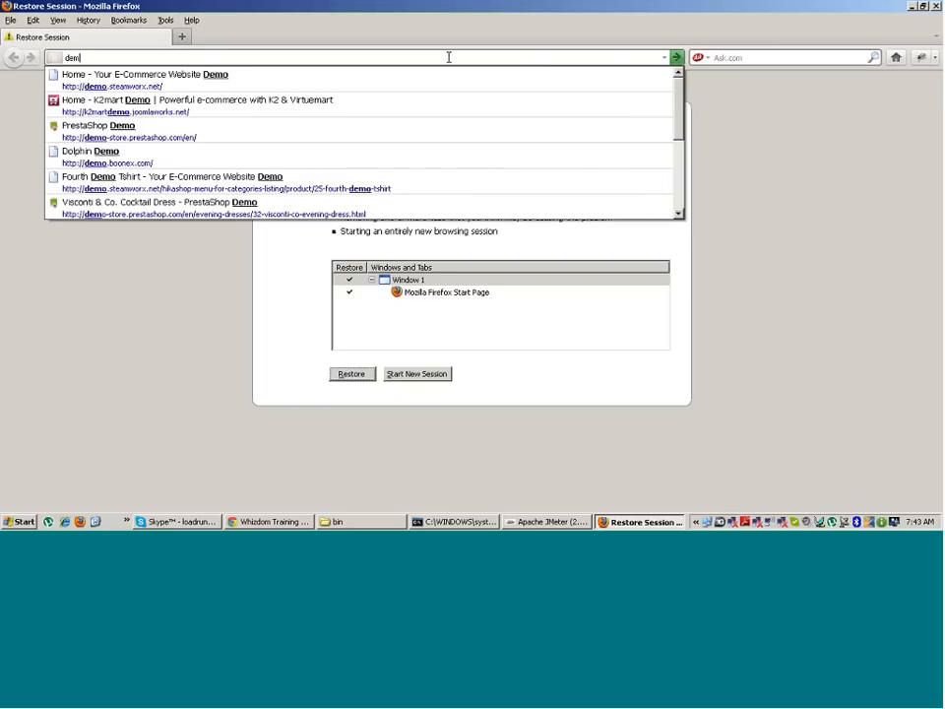
text(o.s)
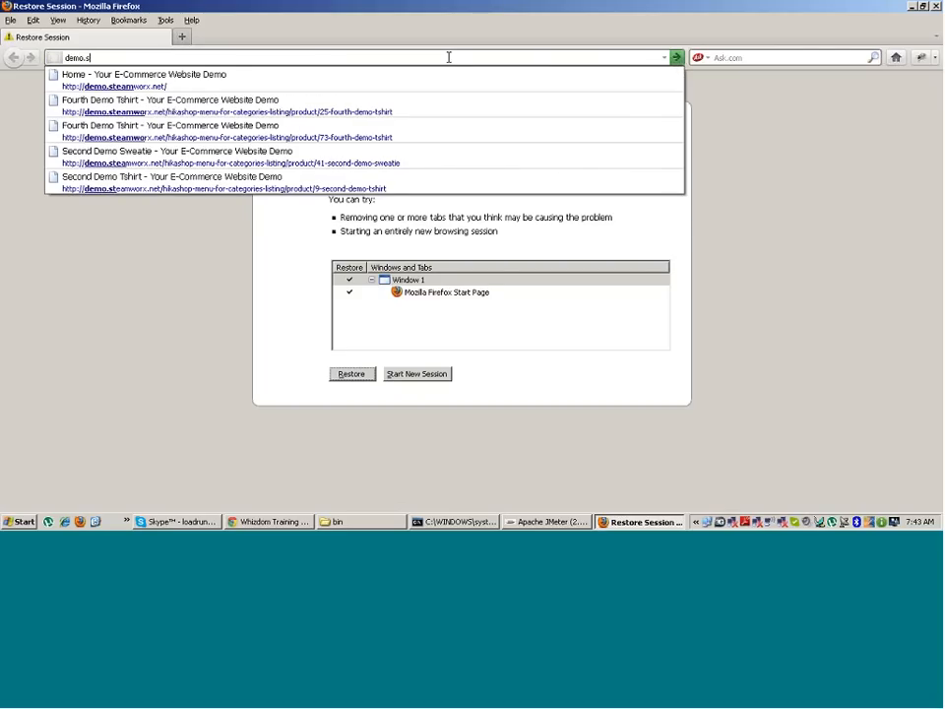
text(teamworx.net)
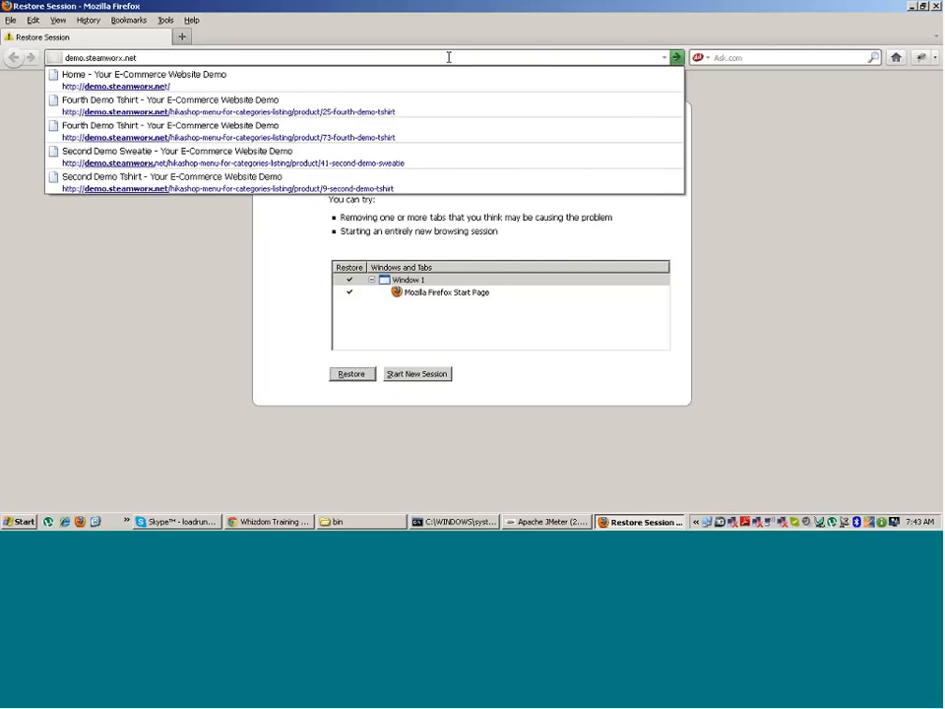
key(Return)
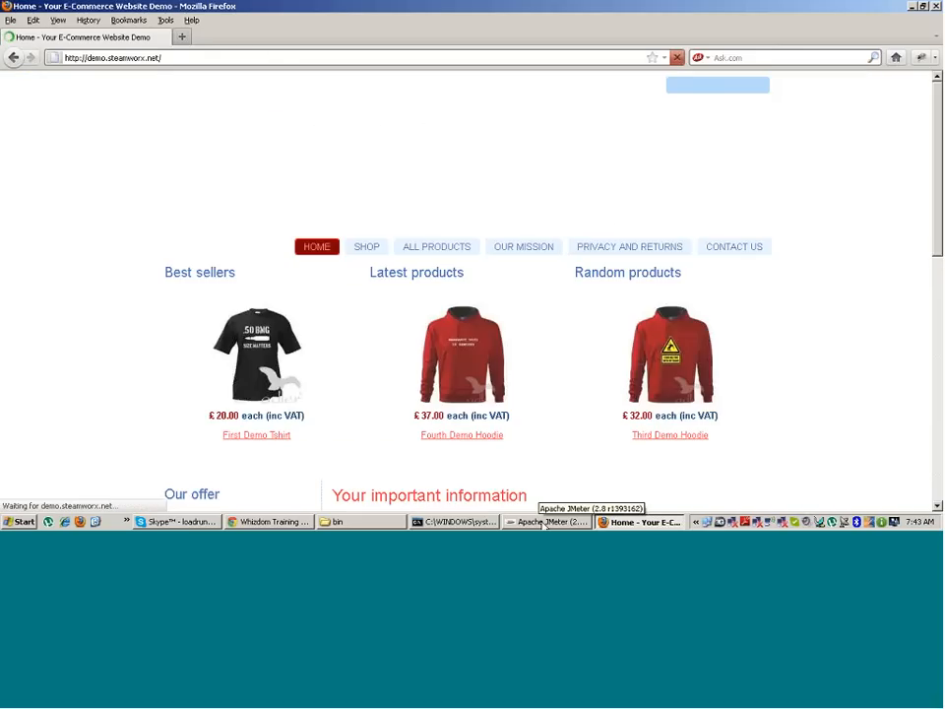
Step: Switch to JMeter and review the requests recorded under the Recording Controller
click(544, 521)
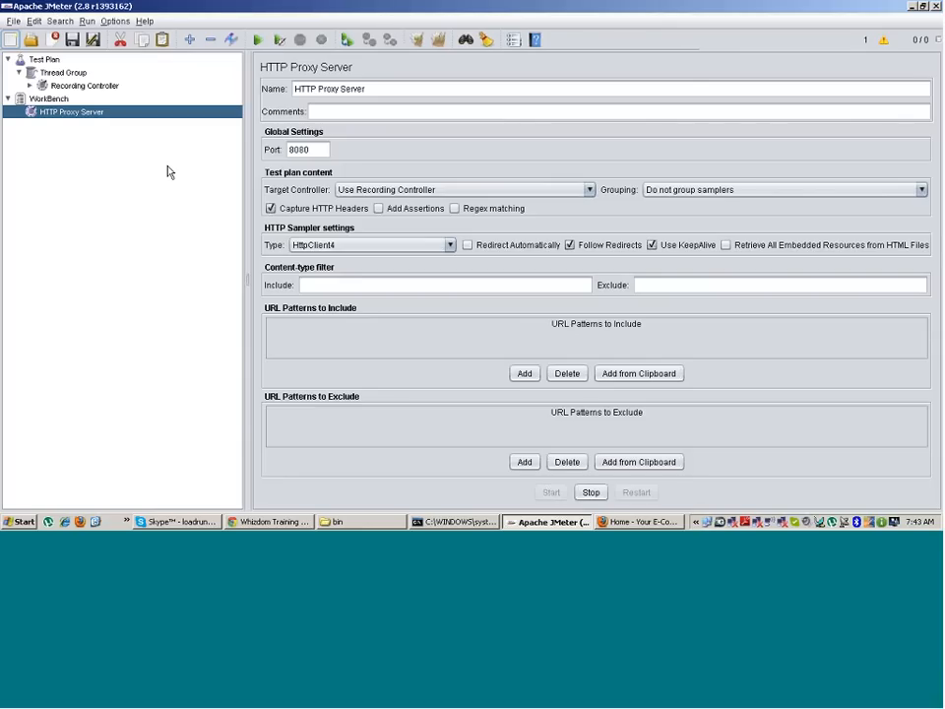
click(31, 87)
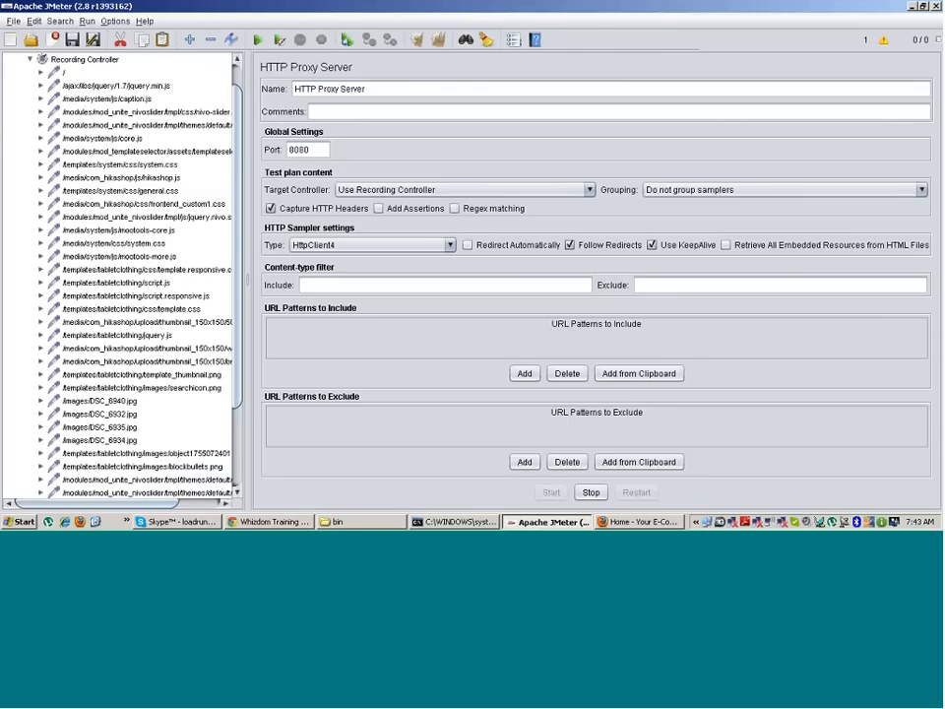
drag(240, 201, 245, 340)
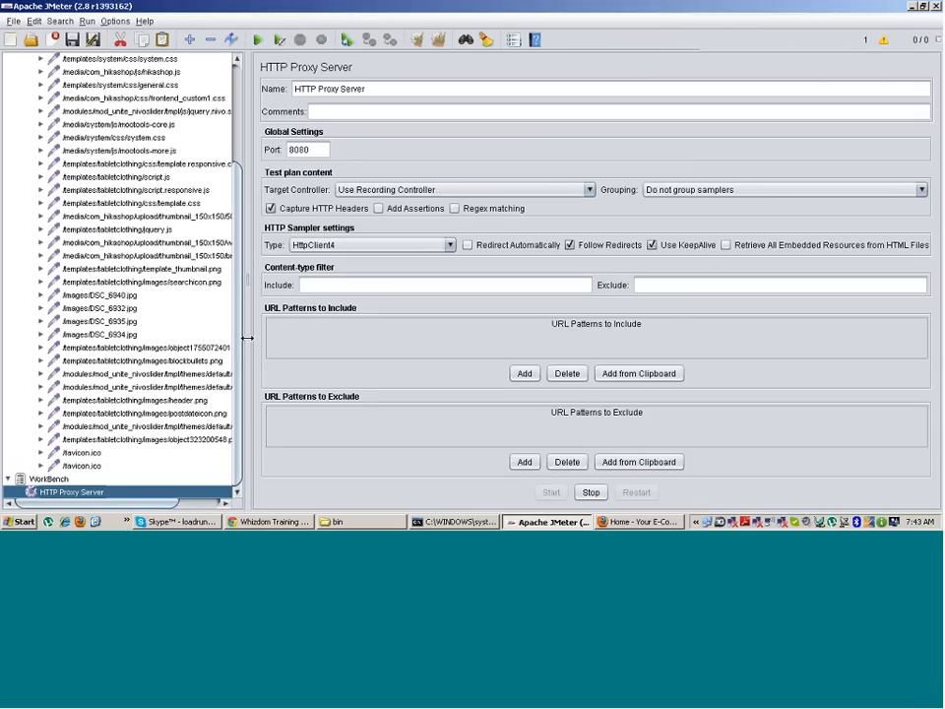
Step: Check the recorded site's address in Firefox and stop the HTTP Proxy Server in JMeter
click(627, 523)
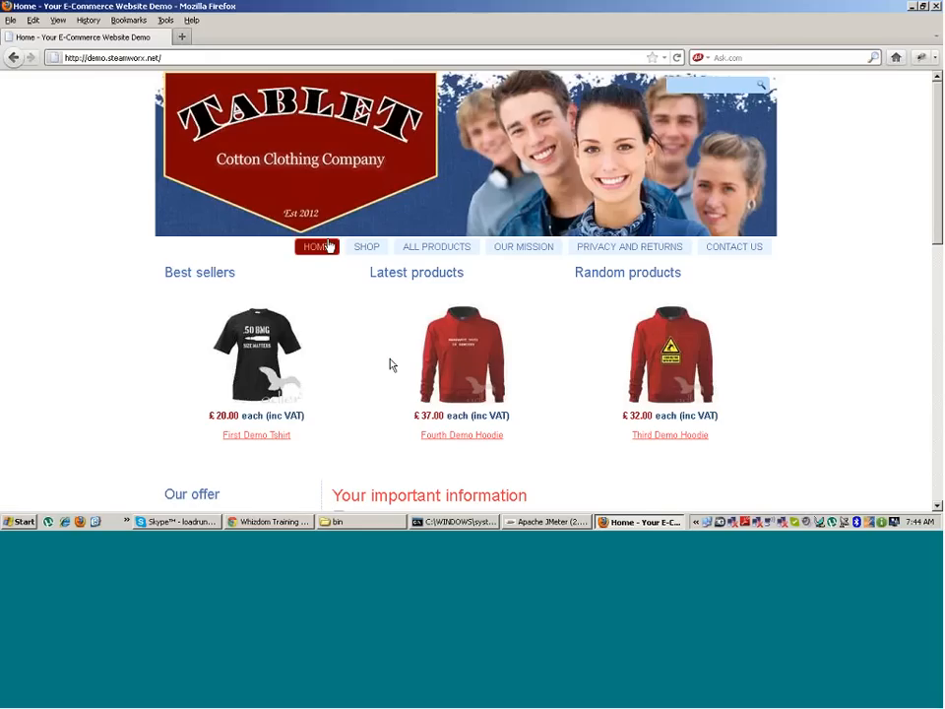
click(256, 58)
triple_click(256, 58)
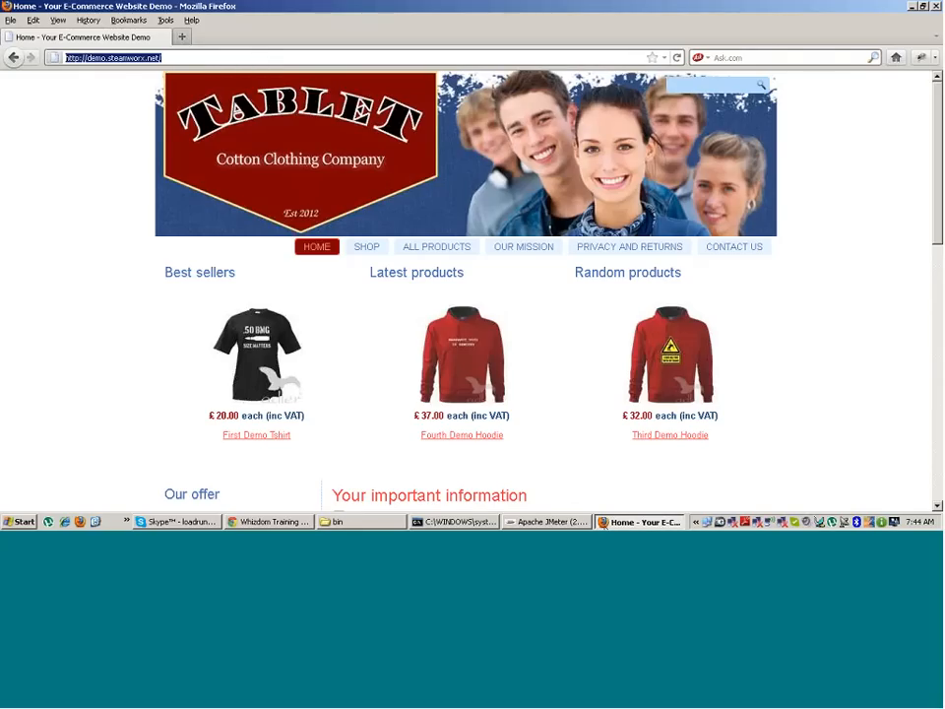
click(552, 521)
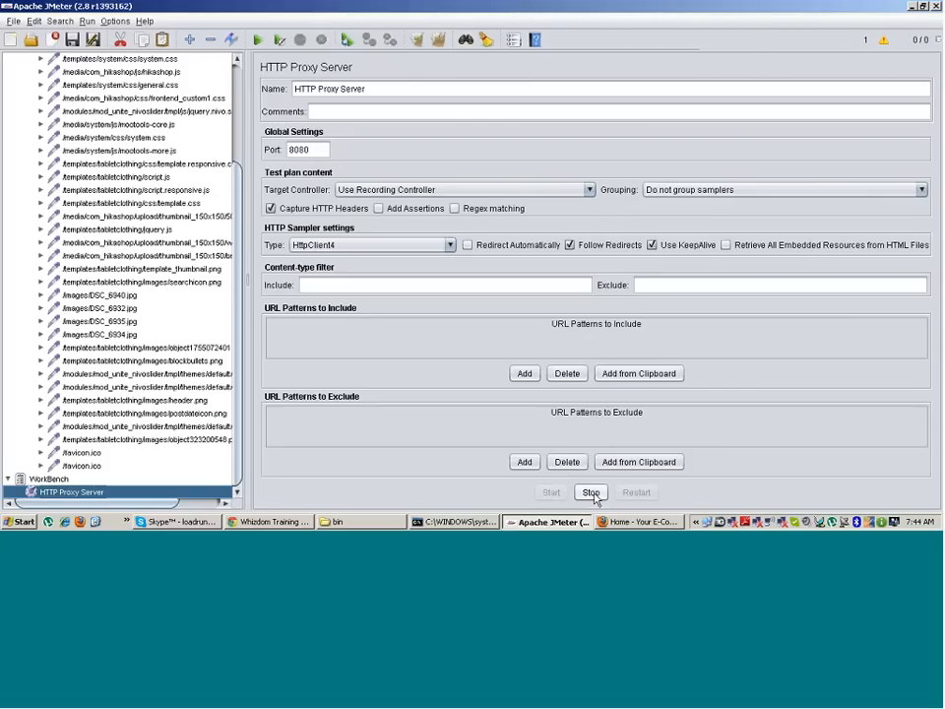
click(592, 498)
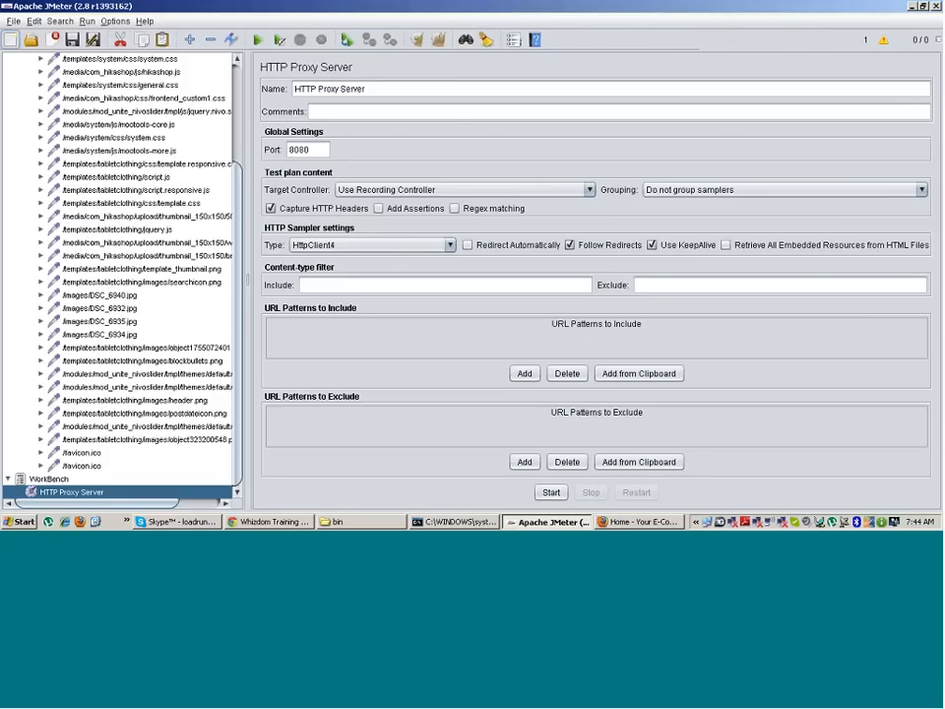
Step: Try to open the Third Demo Hoodie product page in Firefox while the proxy server is stopped
click(635, 525)
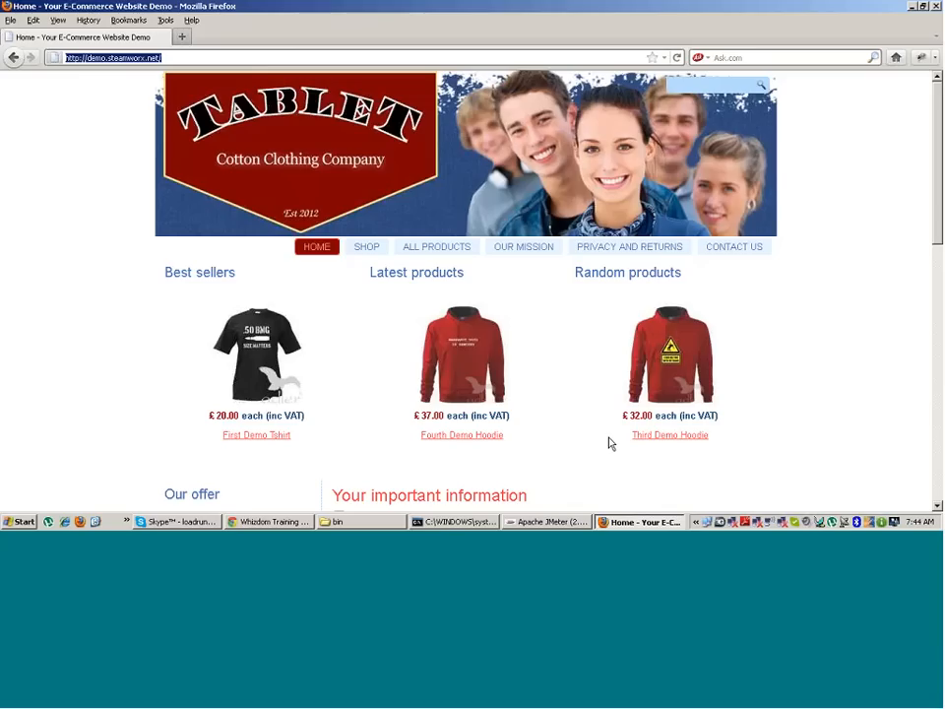
click(645, 438)
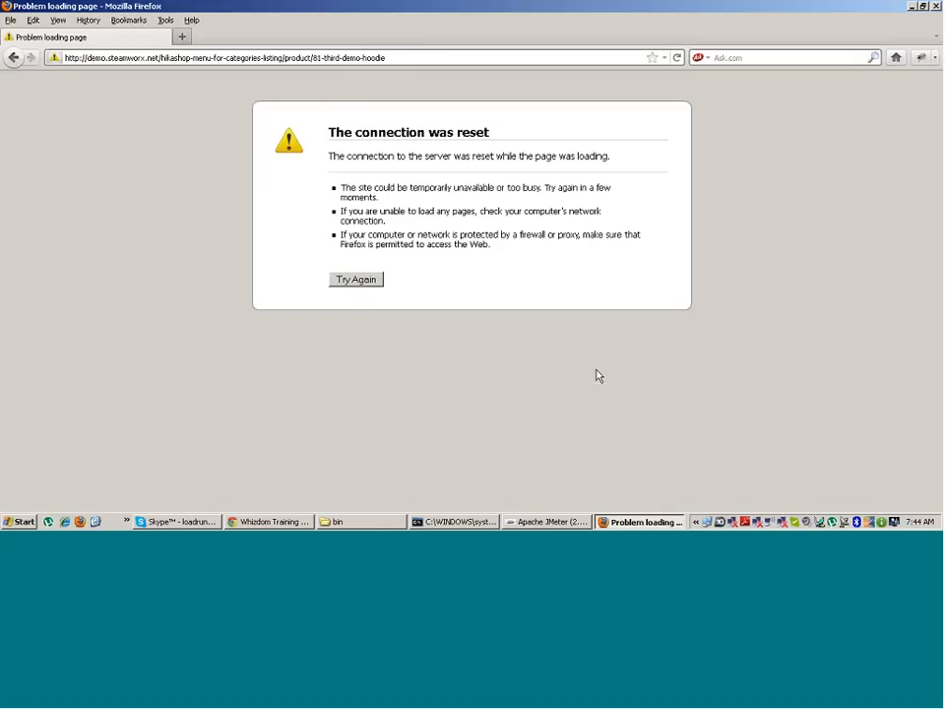
Step: Set Firefox's connection to No proxy and reload the Third Demo Hoodie page
click(166, 22)
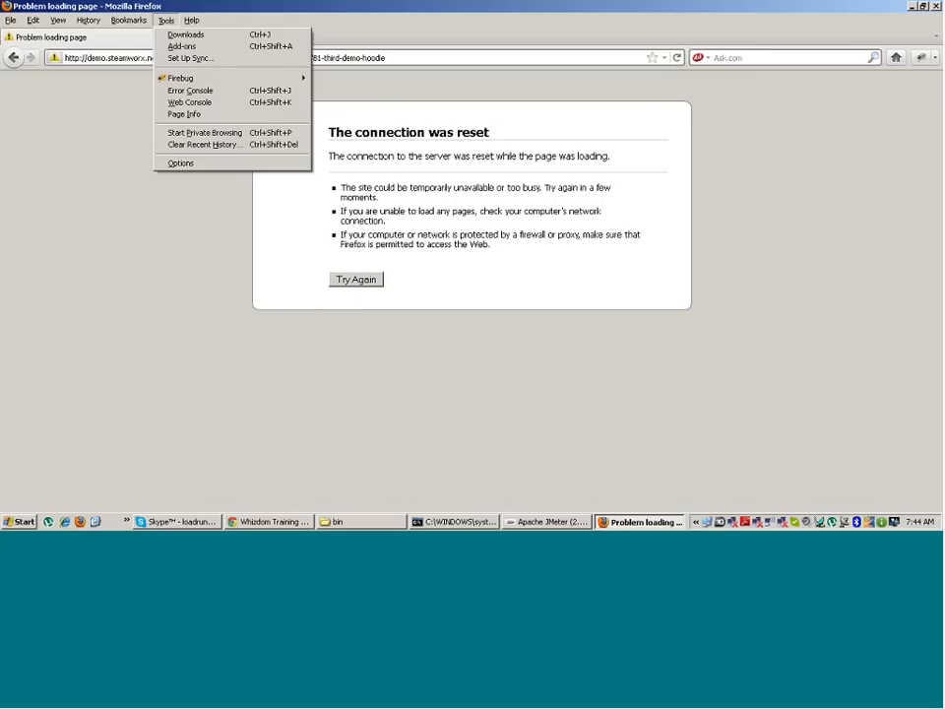
click(224, 163)
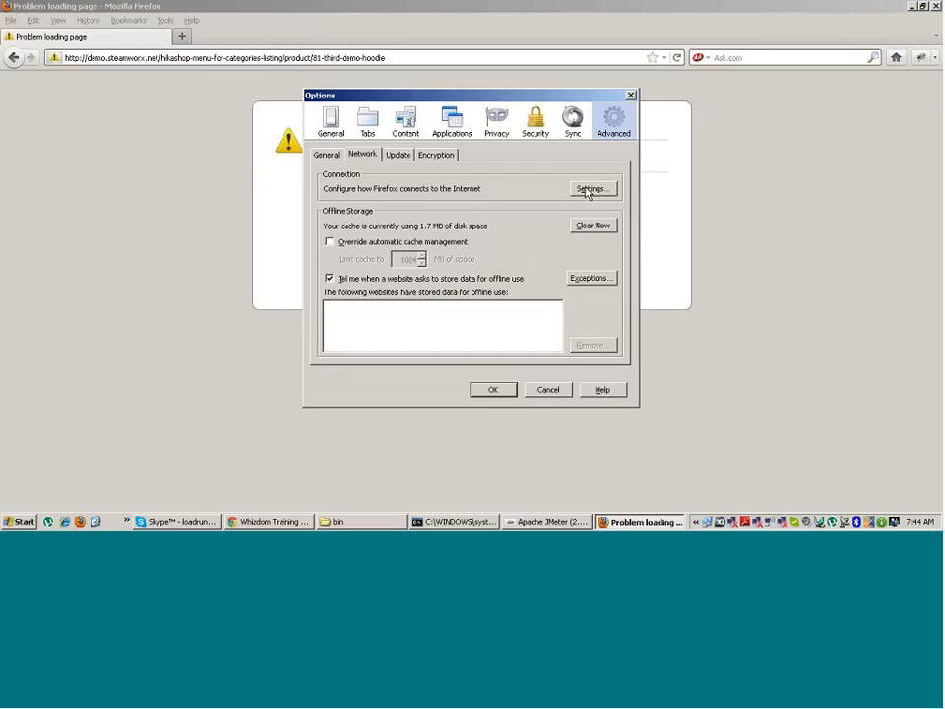
click(587, 190)
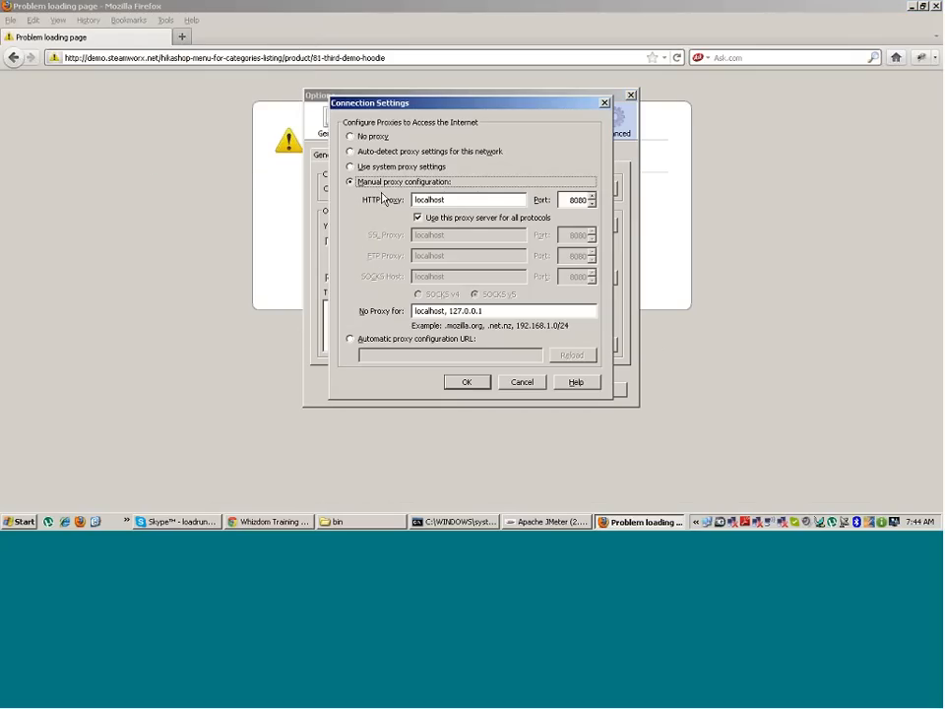
click(364, 135)
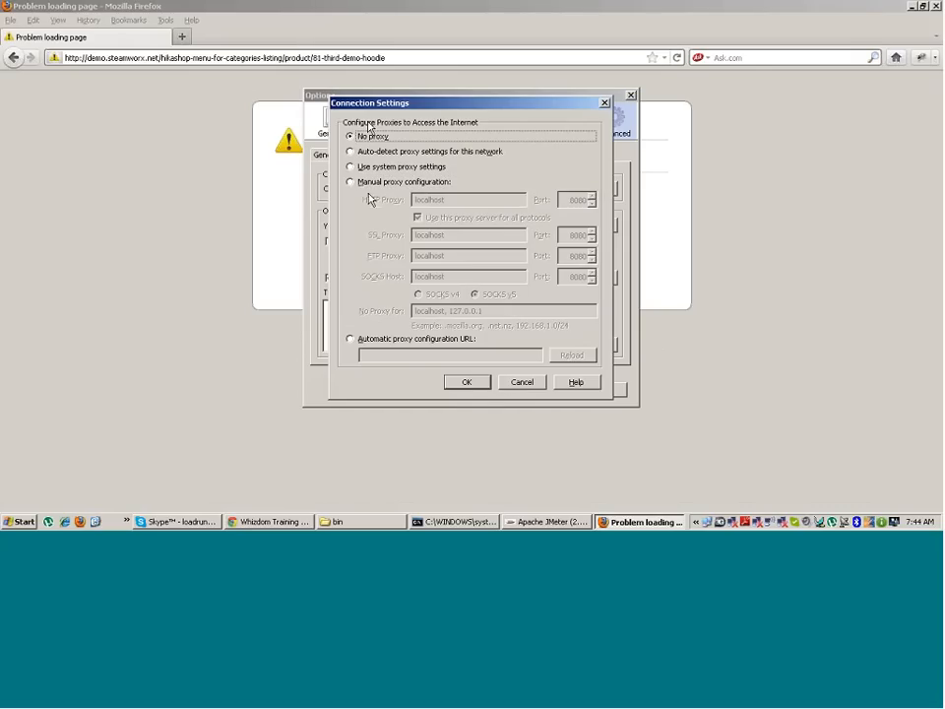
click(492, 384)
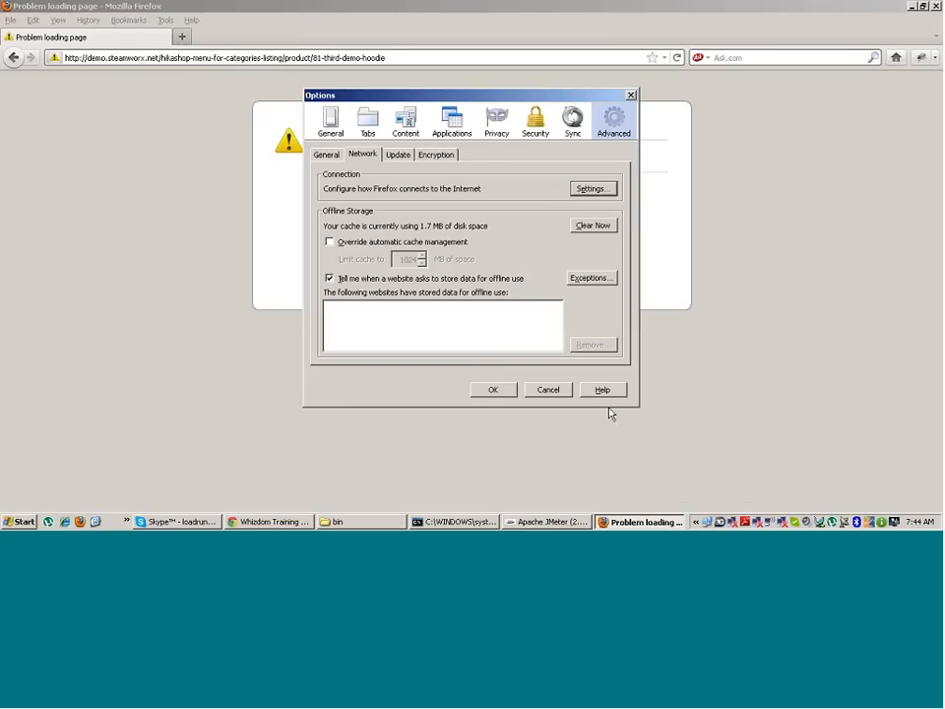
click(494, 390)
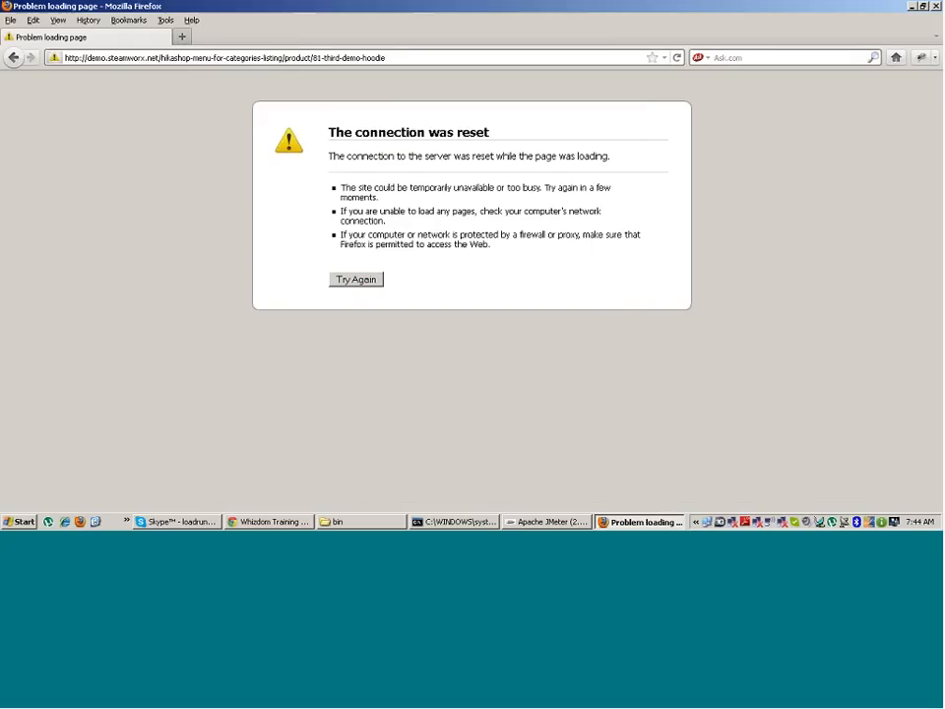
click(409, 56)
key(Return)
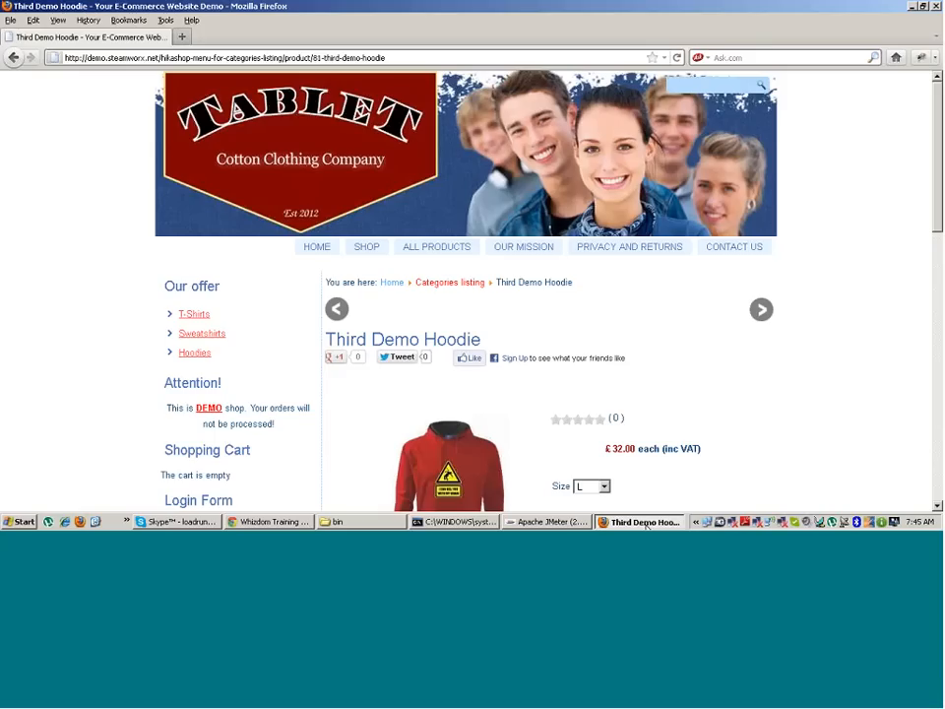
Step: Switch to JMeter and widen the test plan tree so the recorded requests' full names fit
click(646, 523)
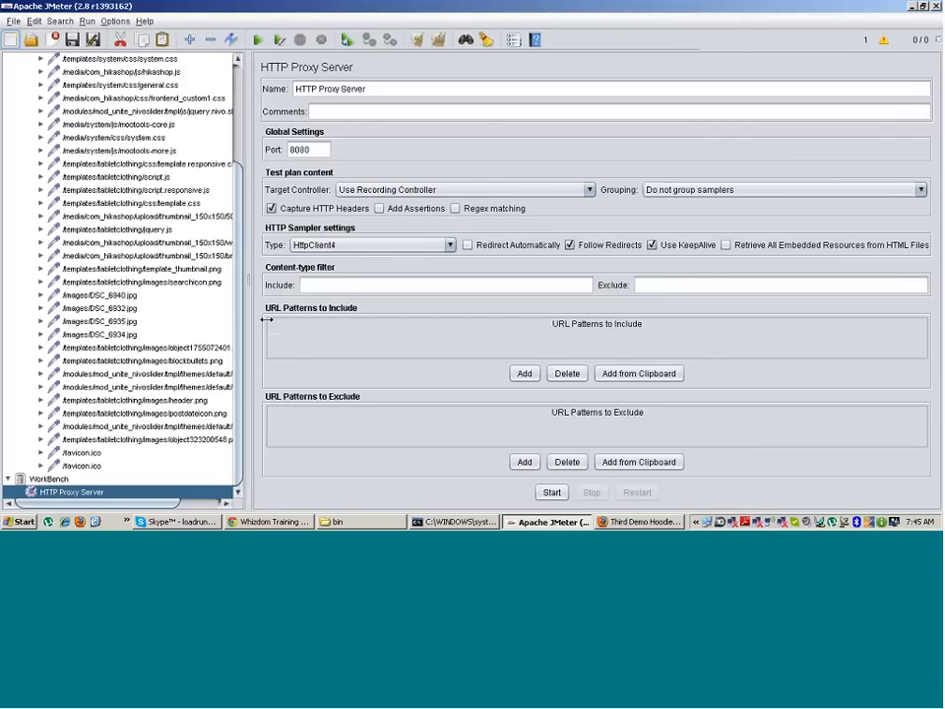
drag(254, 321, 331, 329)
scroll(311, 224, up, 3)
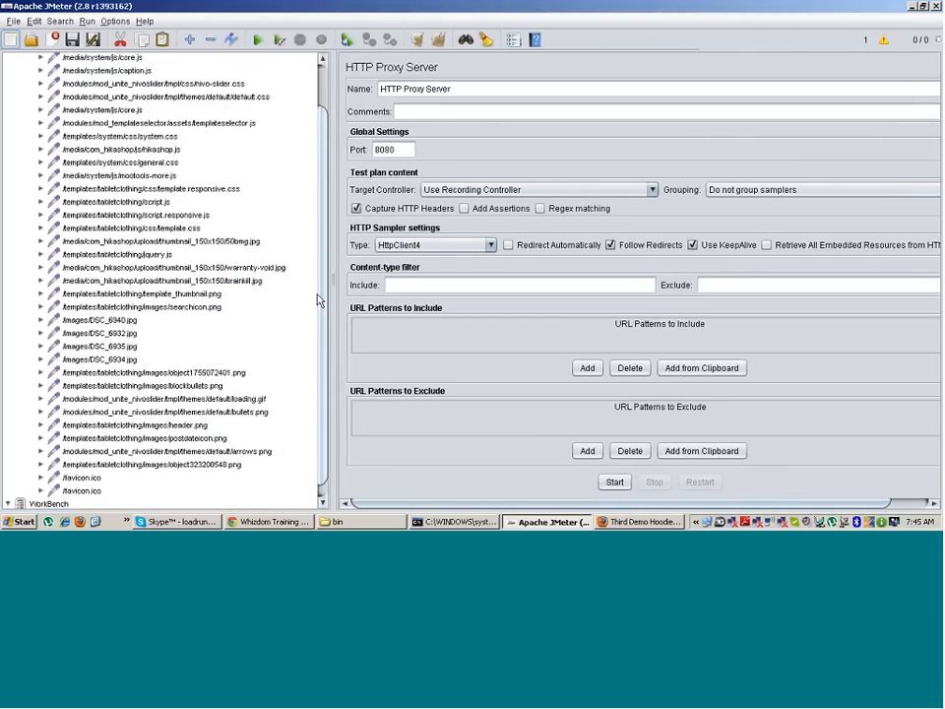
scroll(311, 224, up, 1)
scroll(329, 334, down, 3)
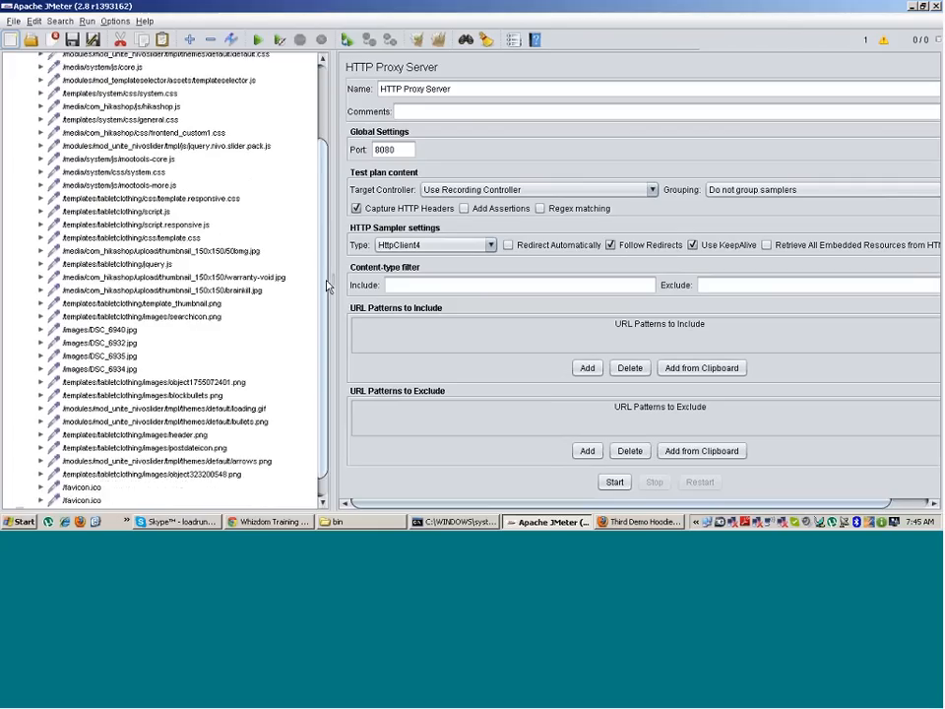
scroll(328, 372, up, 3)
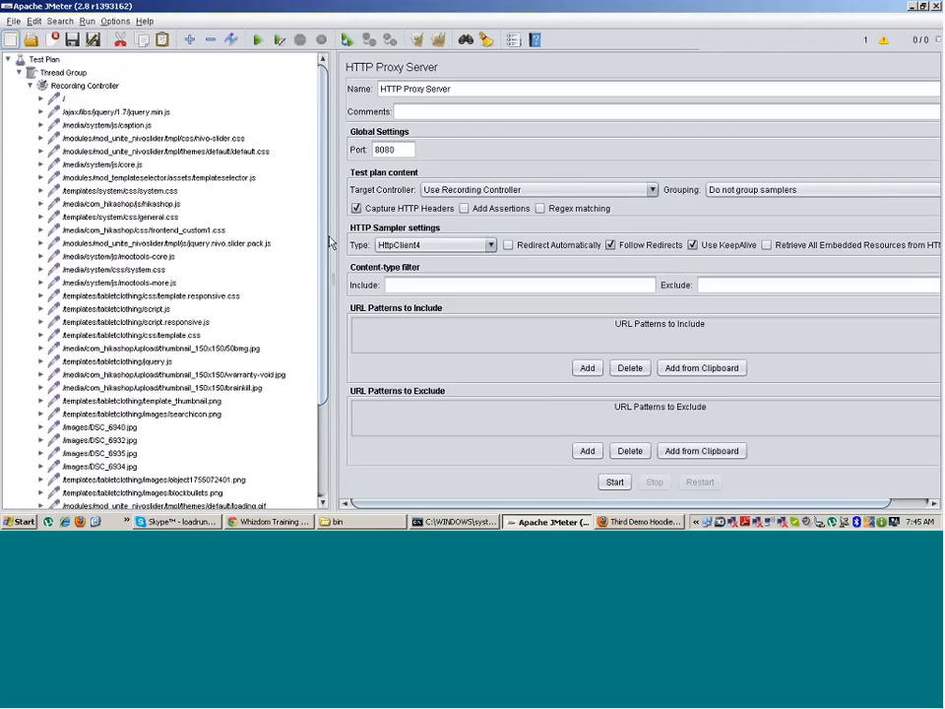
Step: Examine the server name, path and name of the root "/" request under the Recording Controller
click(64, 100)
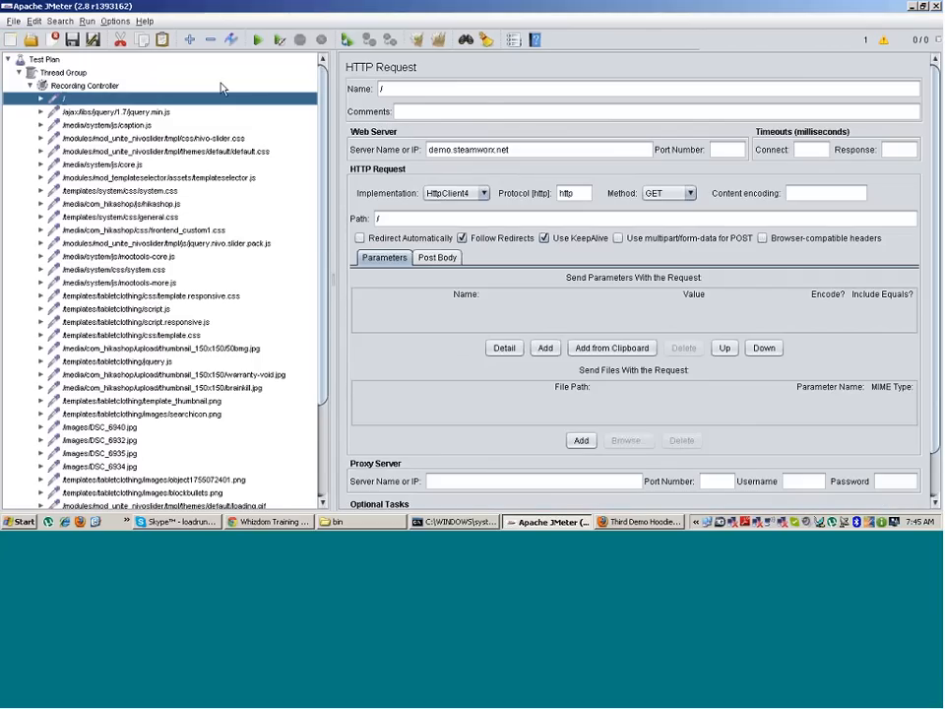
triple_click(515, 148)
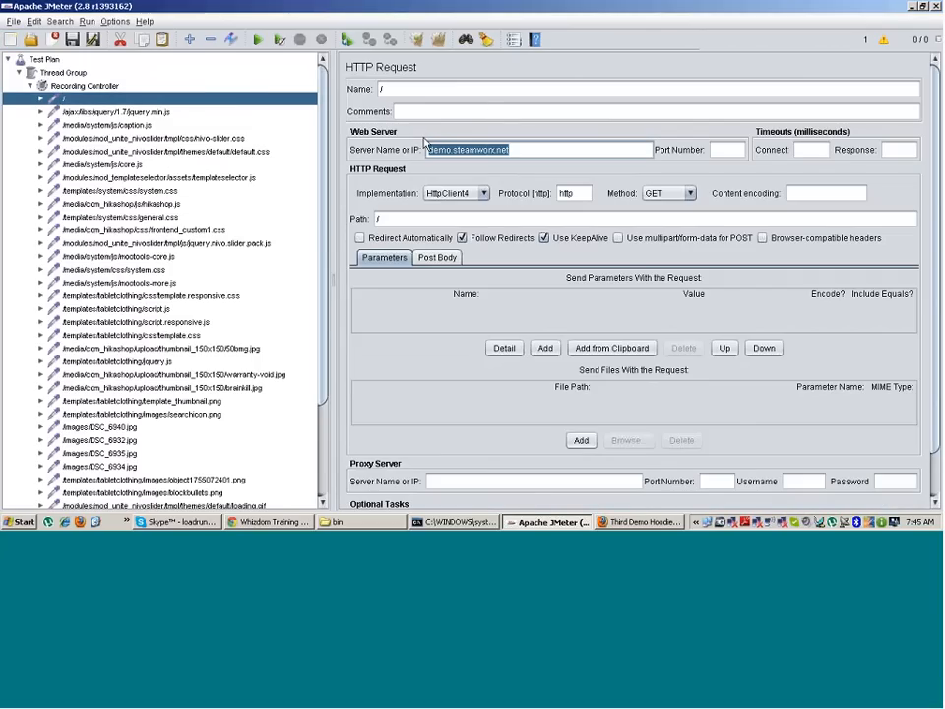
click(378, 217)
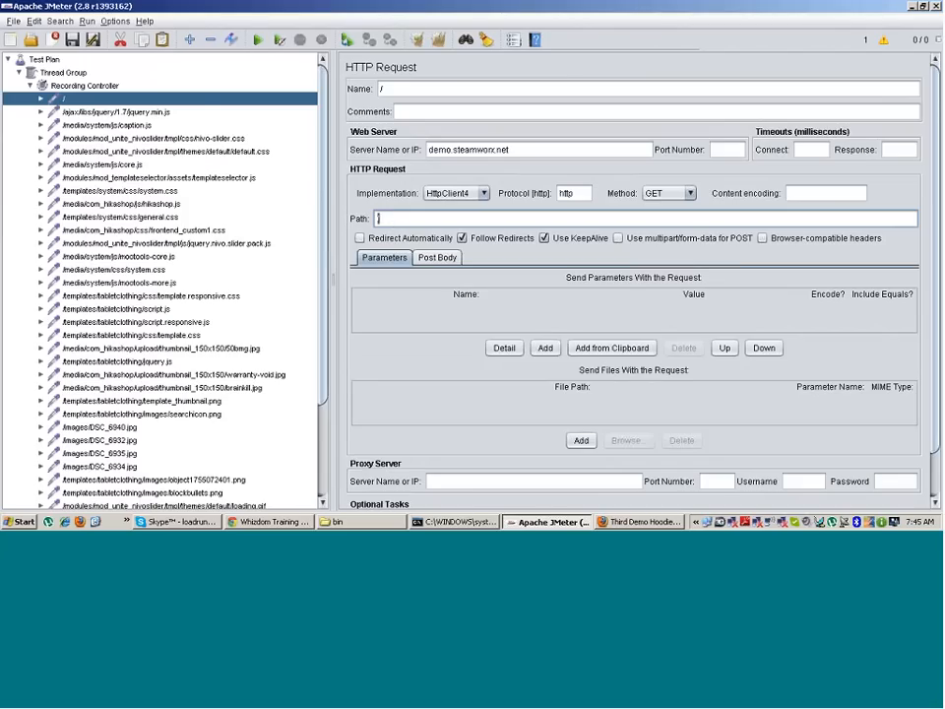
drag(391, 90, 348, 82)
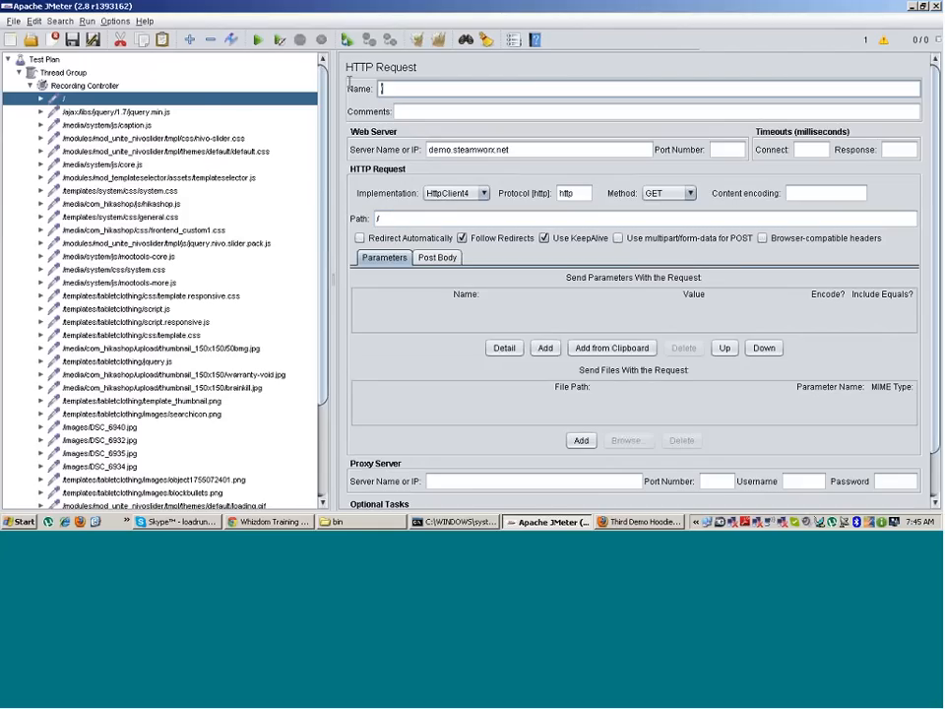
Step: Compare the path and name of the recorded /ajax/libs/jquery/1.7/jquery.min.js request
click(131, 114)
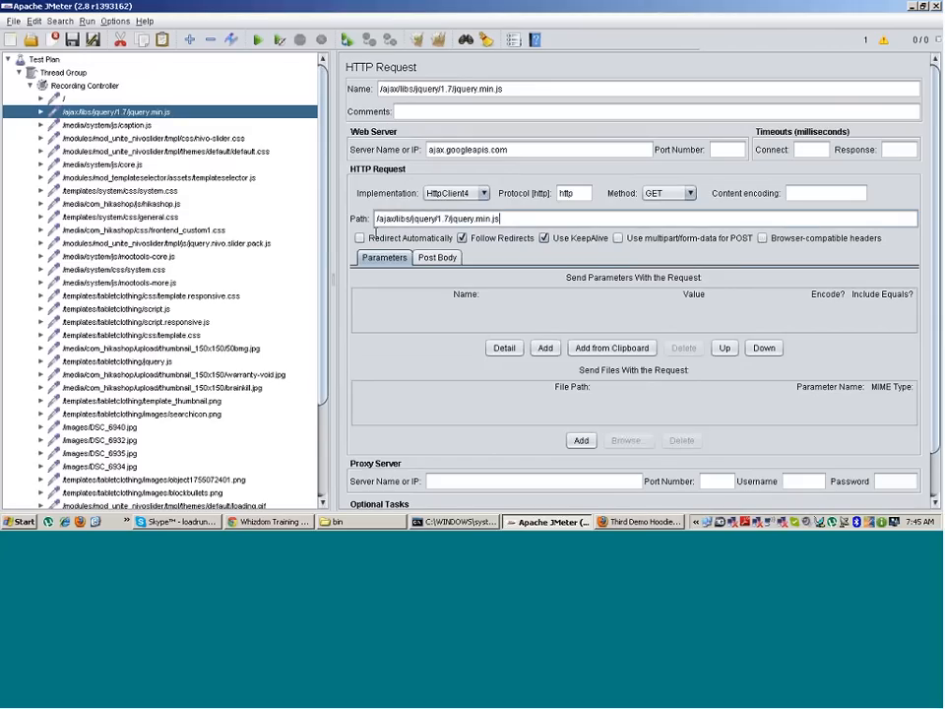
triple_click(513, 219)
click(513, 89)
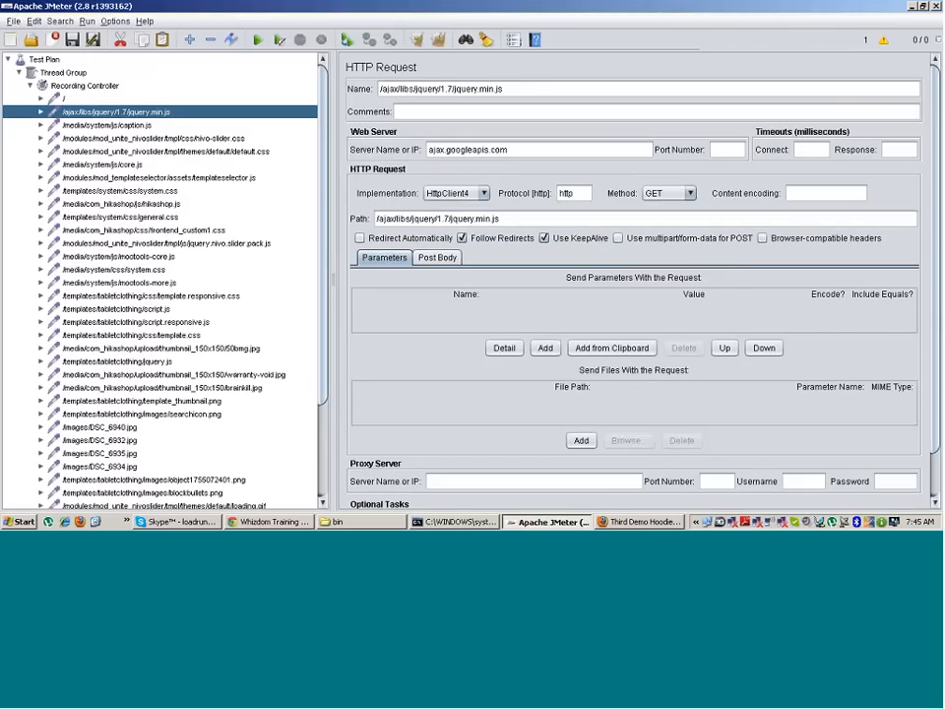
Step: Review the recorded script and stylesheet requests from caption.js through hikashop.js
click(145, 126)
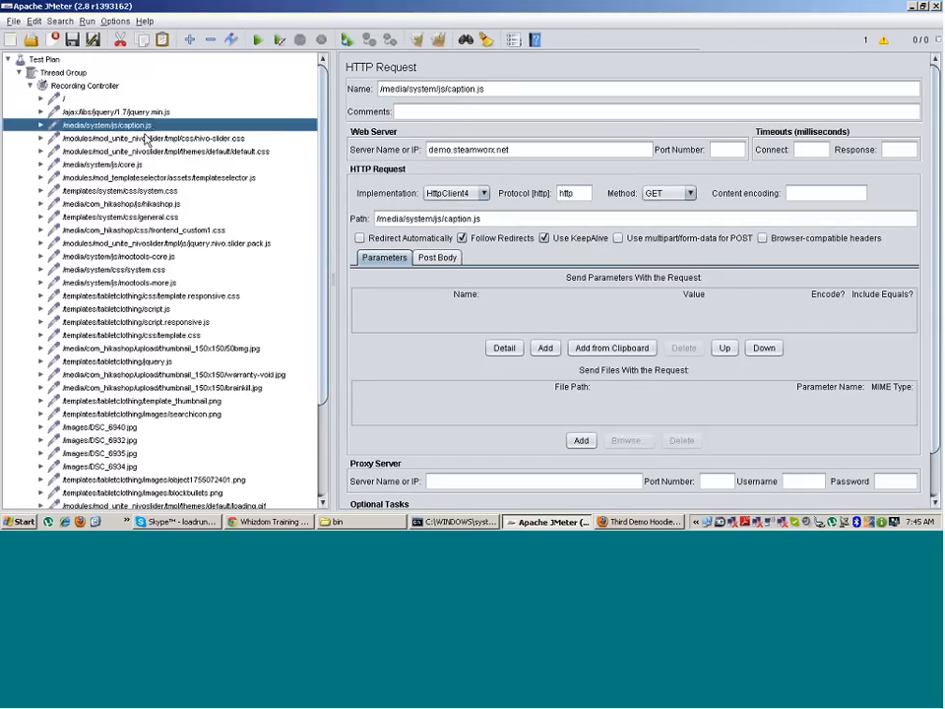
click(146, 139)
click(146, 153)
key(Down)
key(Down)
key(Down)
key(Down)
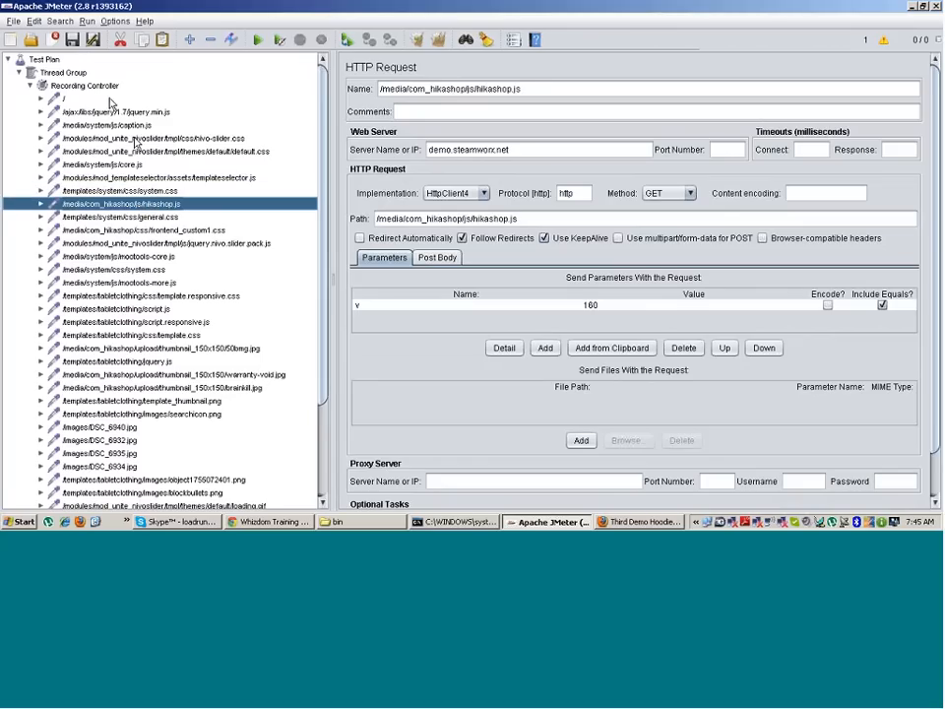
Step: Go through the recorded requests again from the root "/" request down to jquery.nivo.slider.pack.js
click(64, 100)
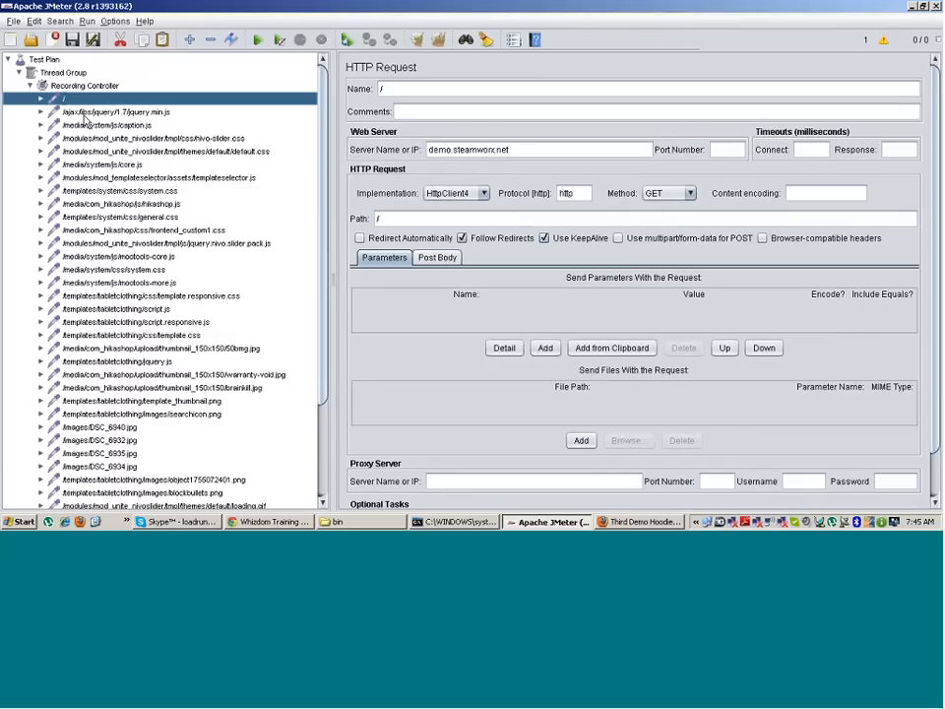
click(86, 113)
click(94, 126)
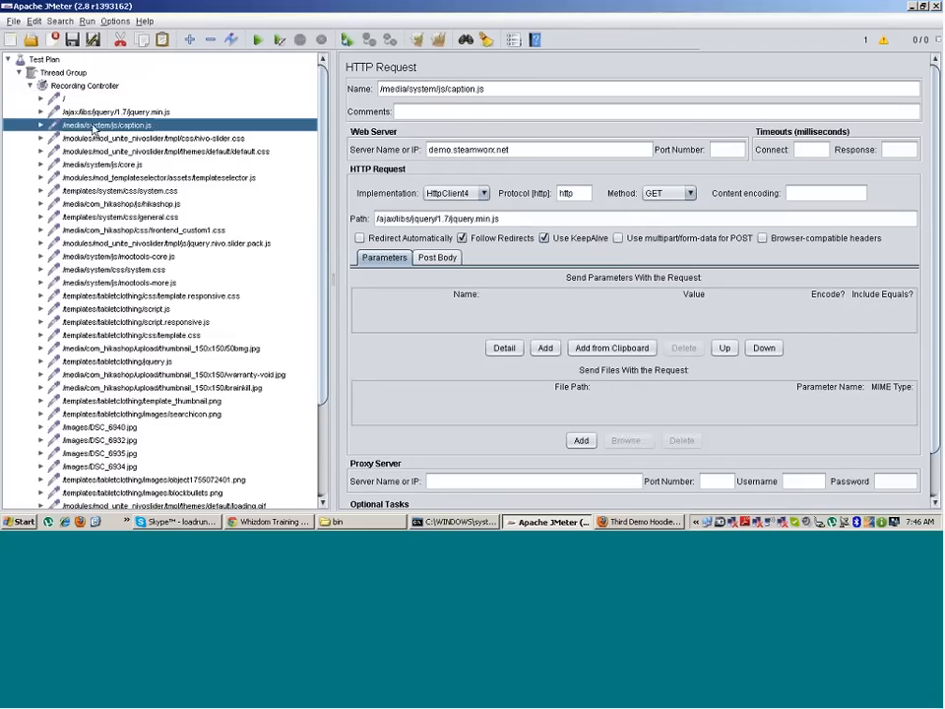
key(Down)
key(Down)
key(Down)
key(Down)
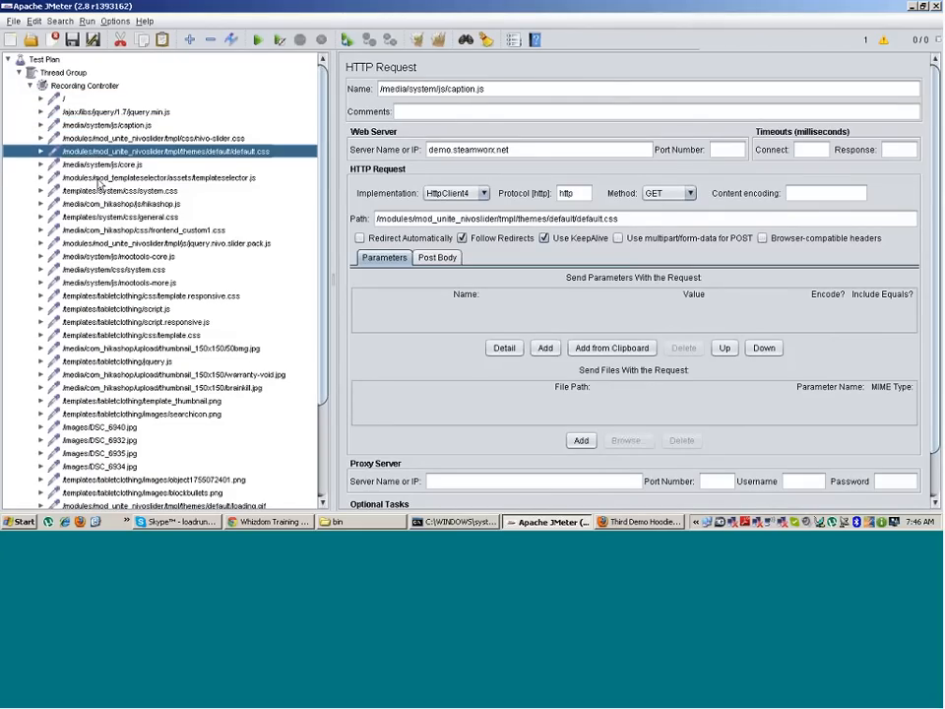
click(100, 206)
click(105, 242)
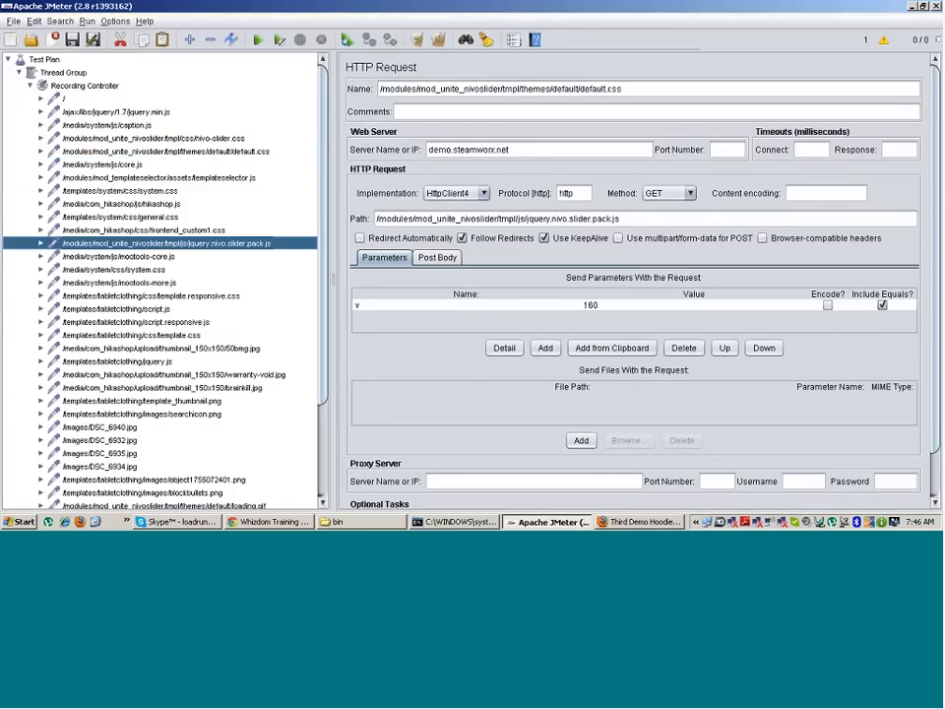
Step: Continue through the recorded requests from /media/system/css/system.css down to blockbullets.png
click(111, 273)
click(115, 312)
drag(127, 374, 129, 367)
click(136, 407)
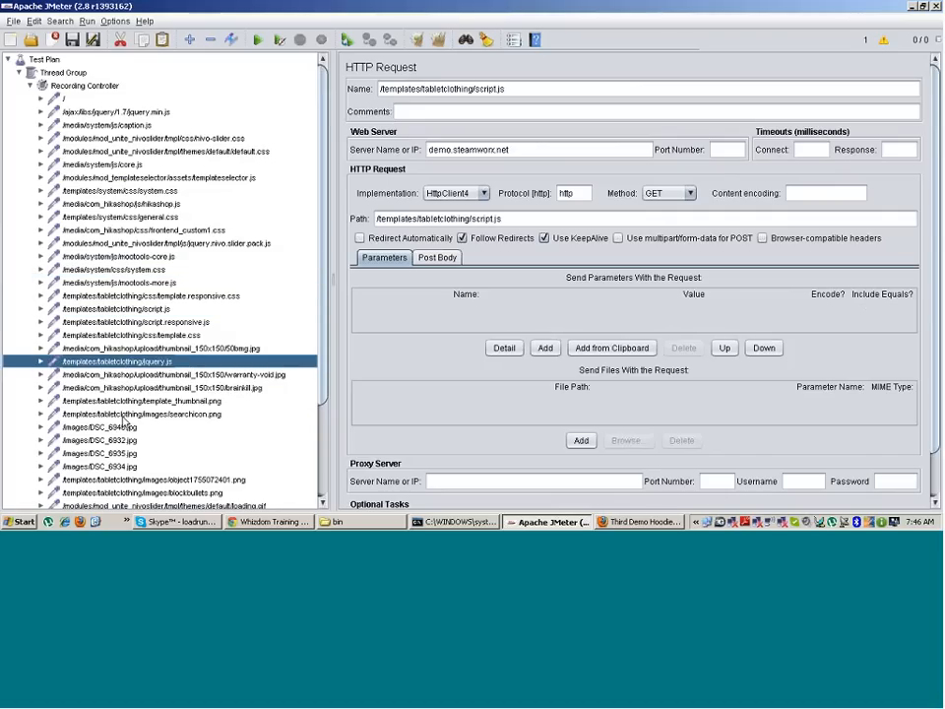
click(126, 402)
click(131, 453)
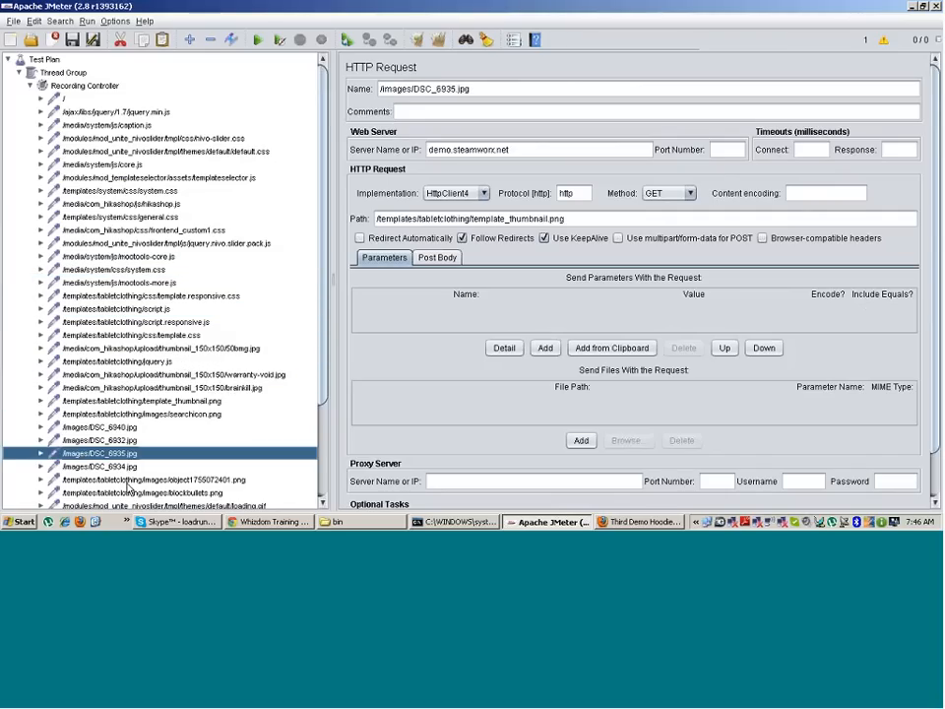
click(145, 494)
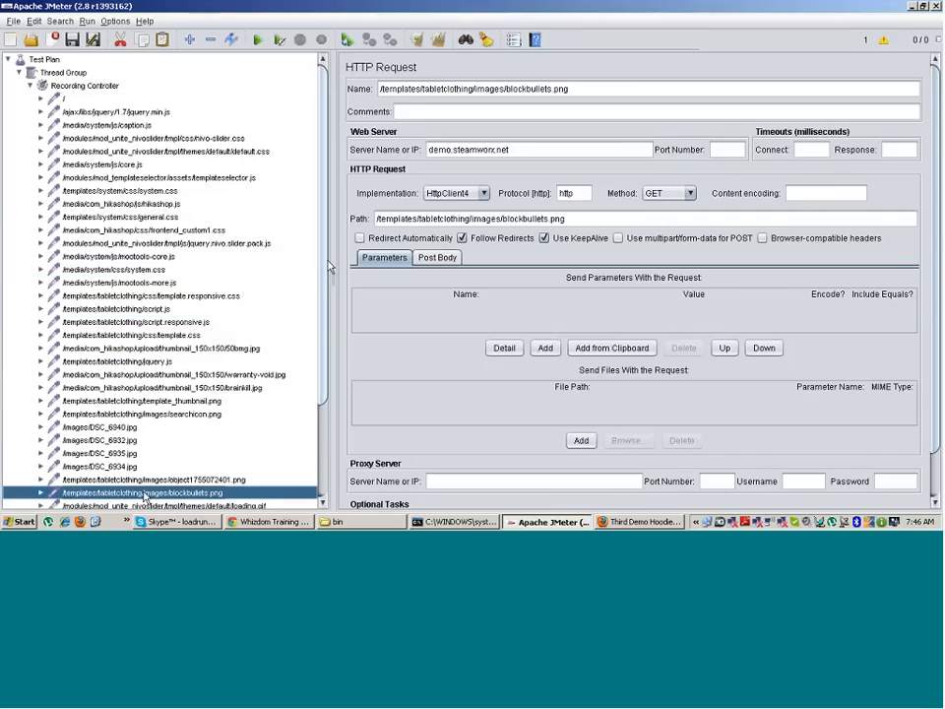
Step: Check the recorded image requests near the end of the Recording Controller, from bullets.png to object323200548.png and back up to searchicon.png
scroll(145, 497, down, 3)
click(178, 397)
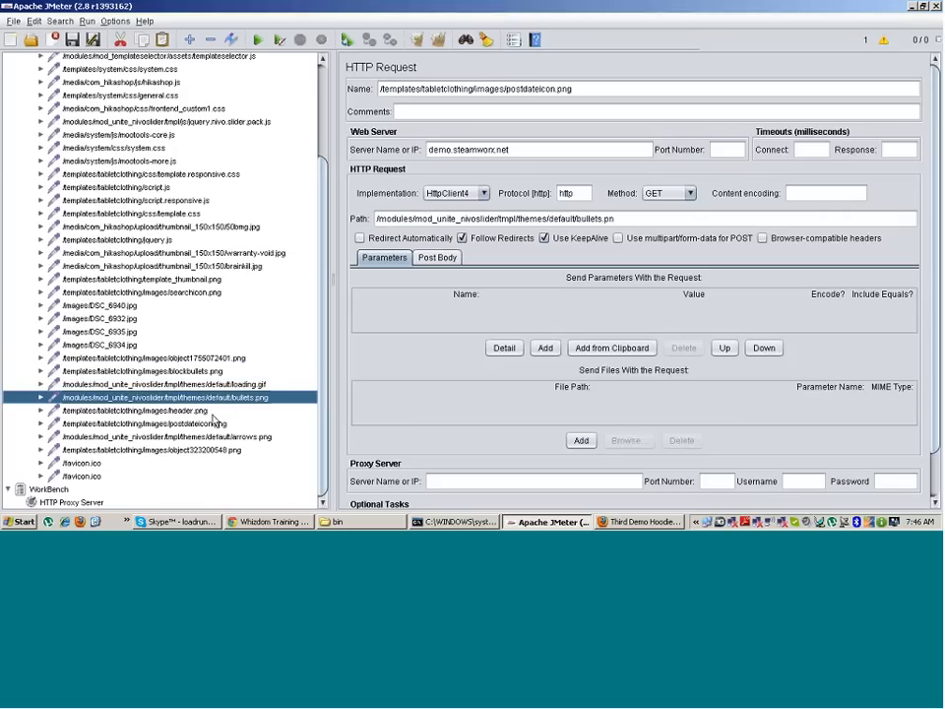
click(210, 424)
click(202, 450)
click(200, 436)
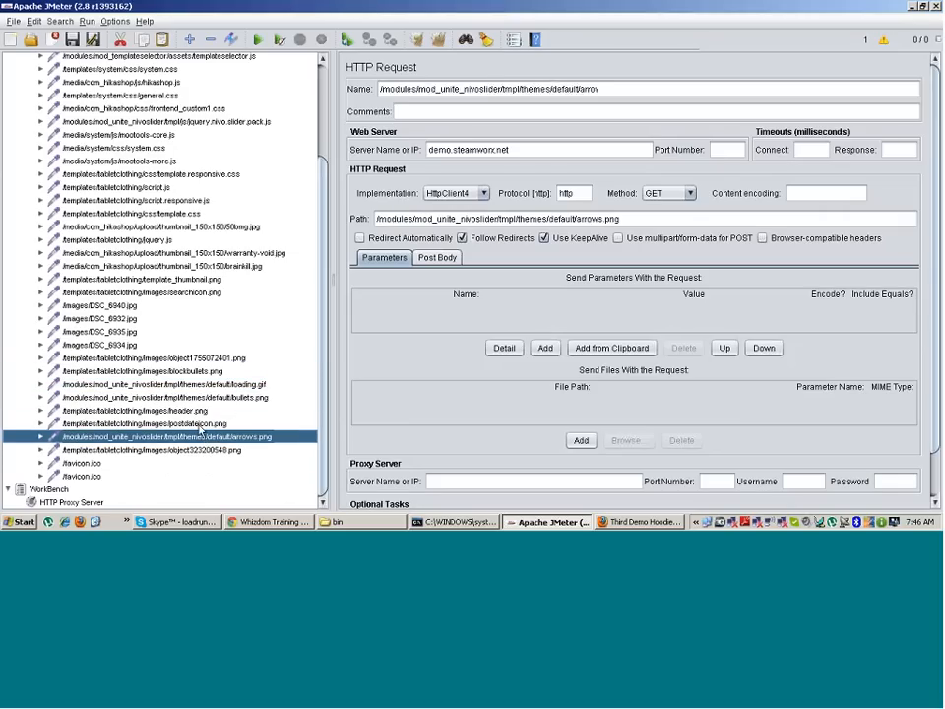
click(197, 423)
click(148, 371)
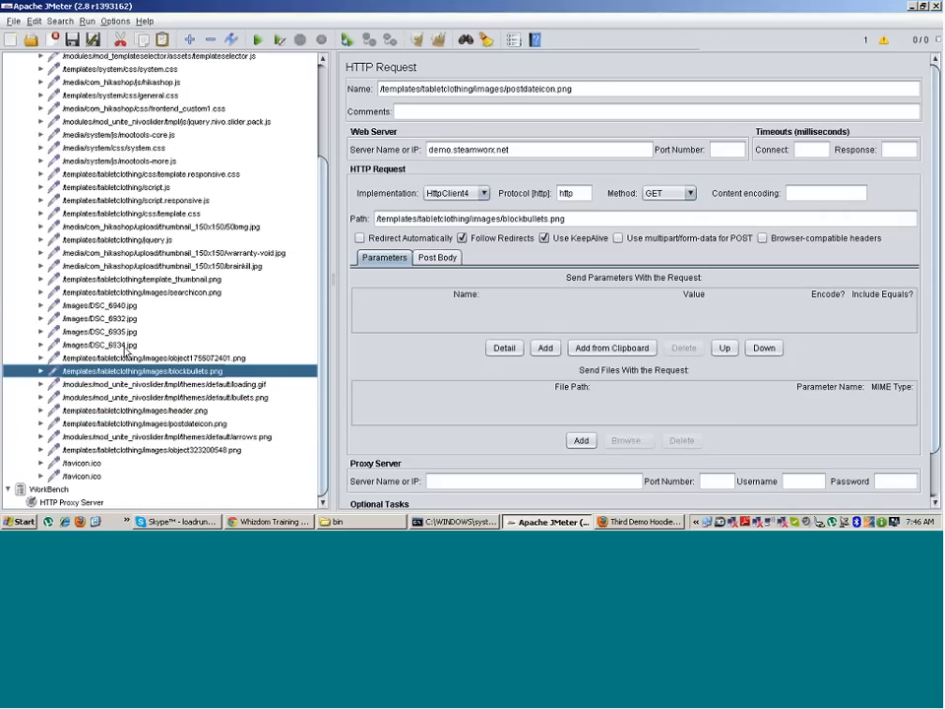
click(138, 293)
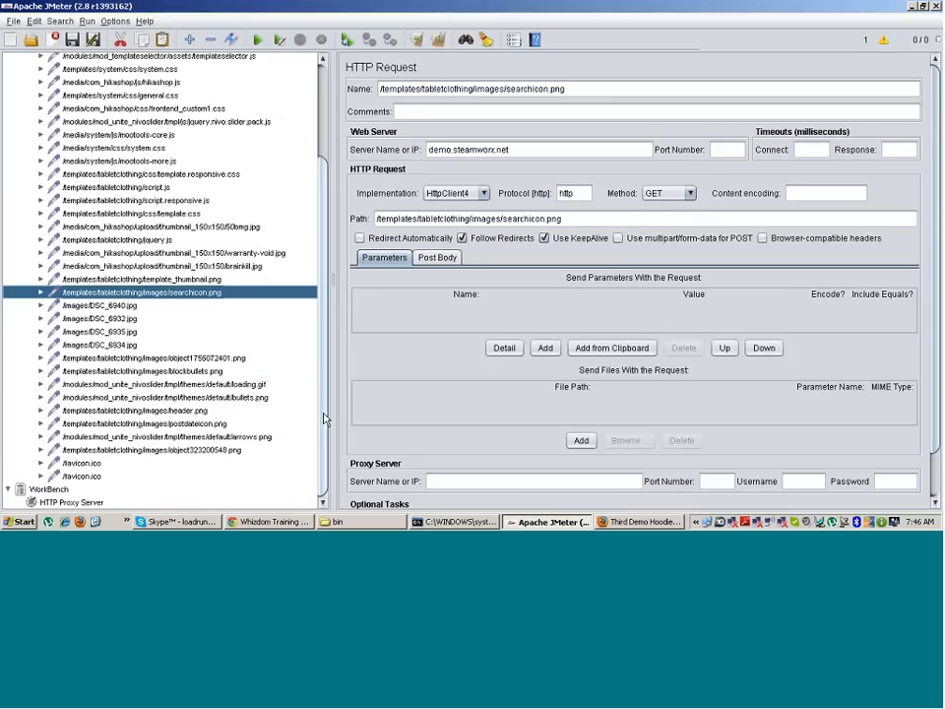
Step: Return to the jquery.min.js request and highlight the file name at the end of its path
drag(324, 397, 321, 293)
click(125, 113)
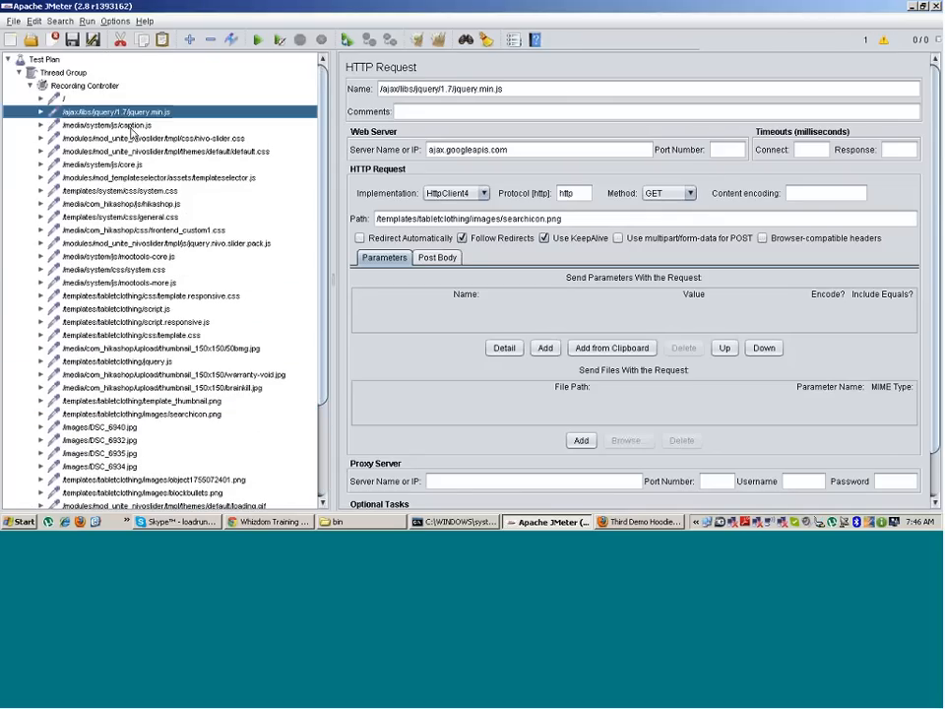
drag(504, 219, 449, 220)
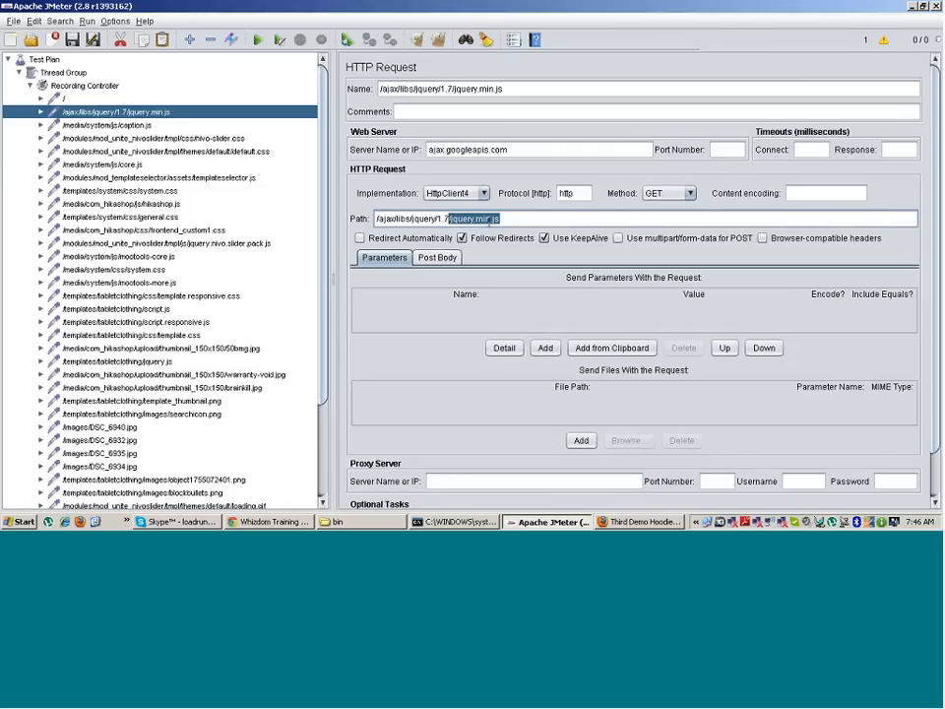
Step: Inspect the caption.js, nivo-slider.css and general.css requests as examples of recorded script and stylesheet resources
click(125, 127)
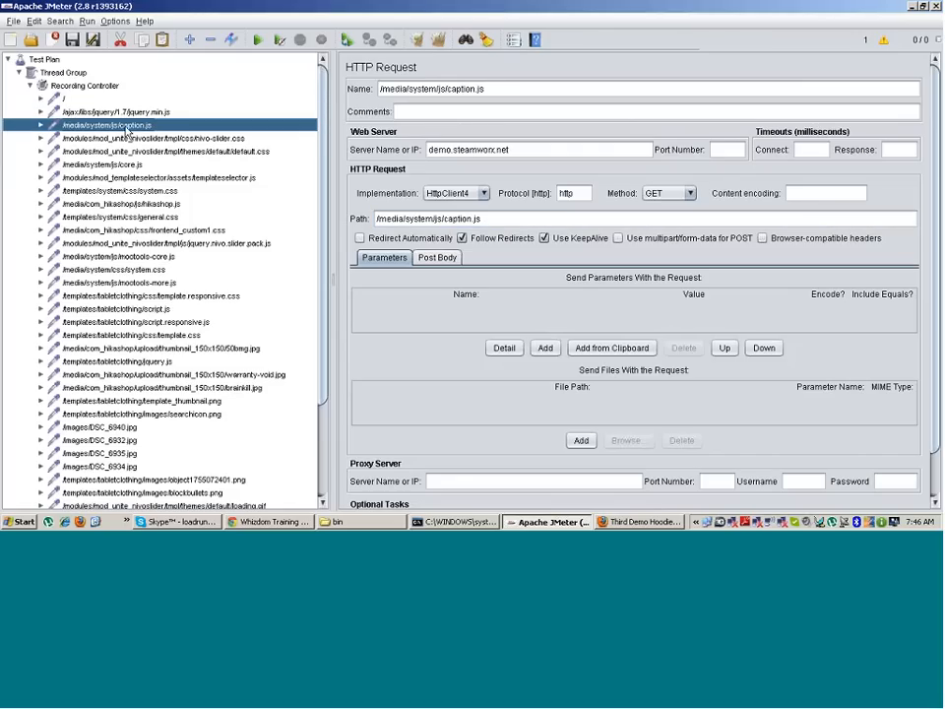
click(187, 139)
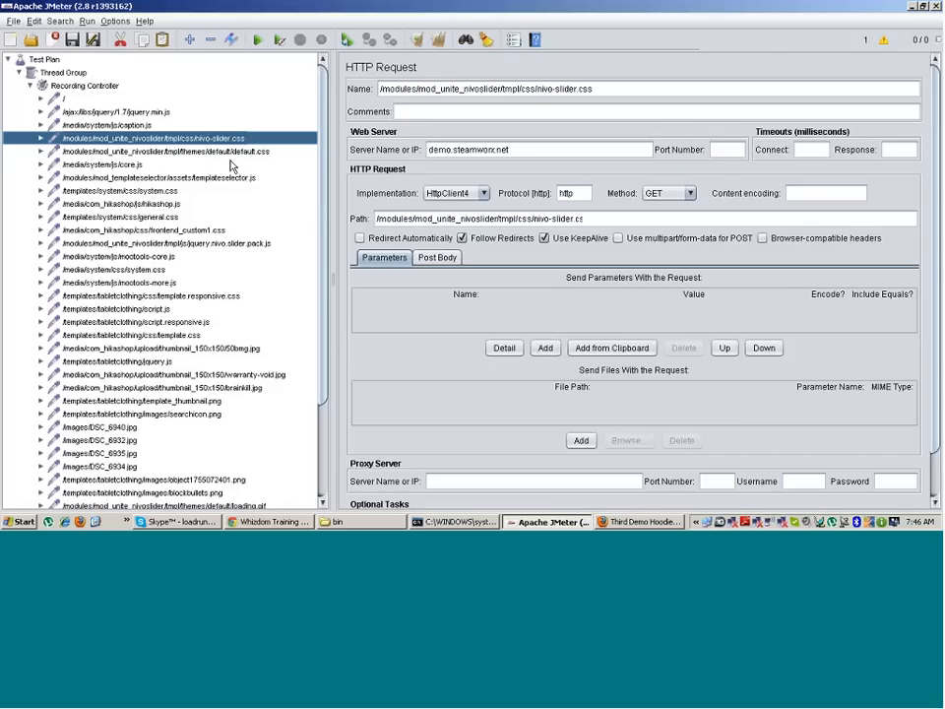
click(202, 217)
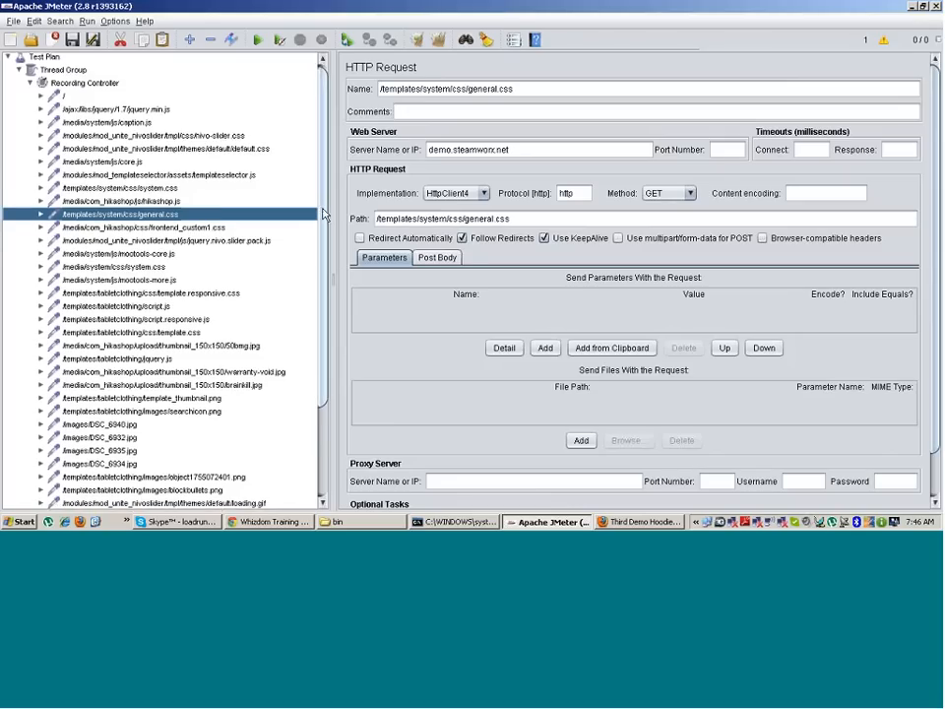
Step: Inspect the recorded script.responsive.js request and the warranty-void.jpg thumbnail request
scroll(295, 246, down, 1)
drag(327, 244, 327, 315)
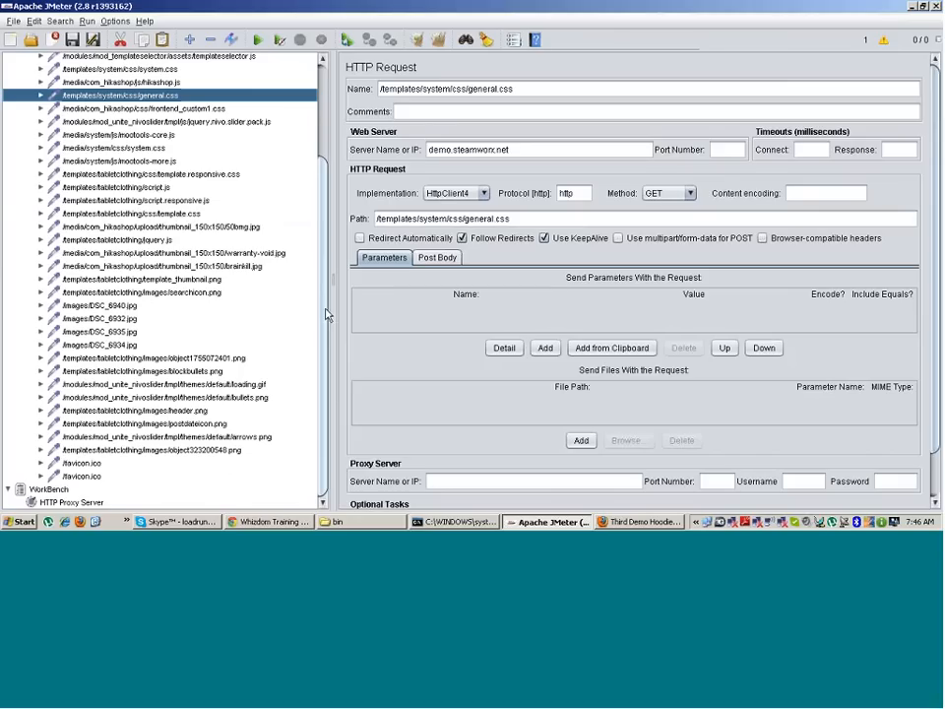
click(277, 253)
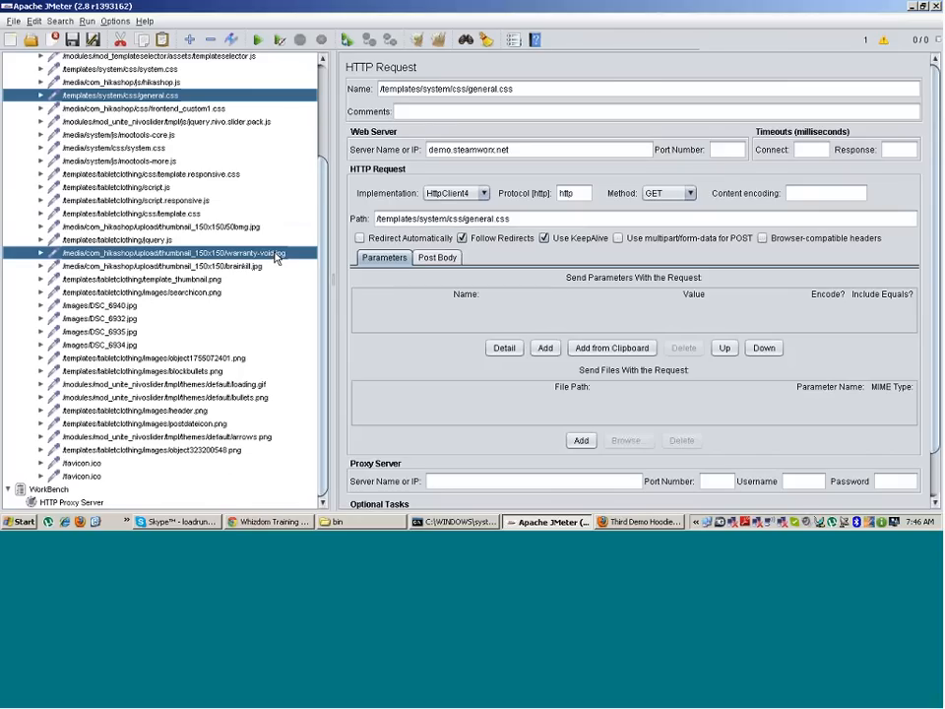
ctrl+click(187, 202)
click(187, 202)
click(219, 255)
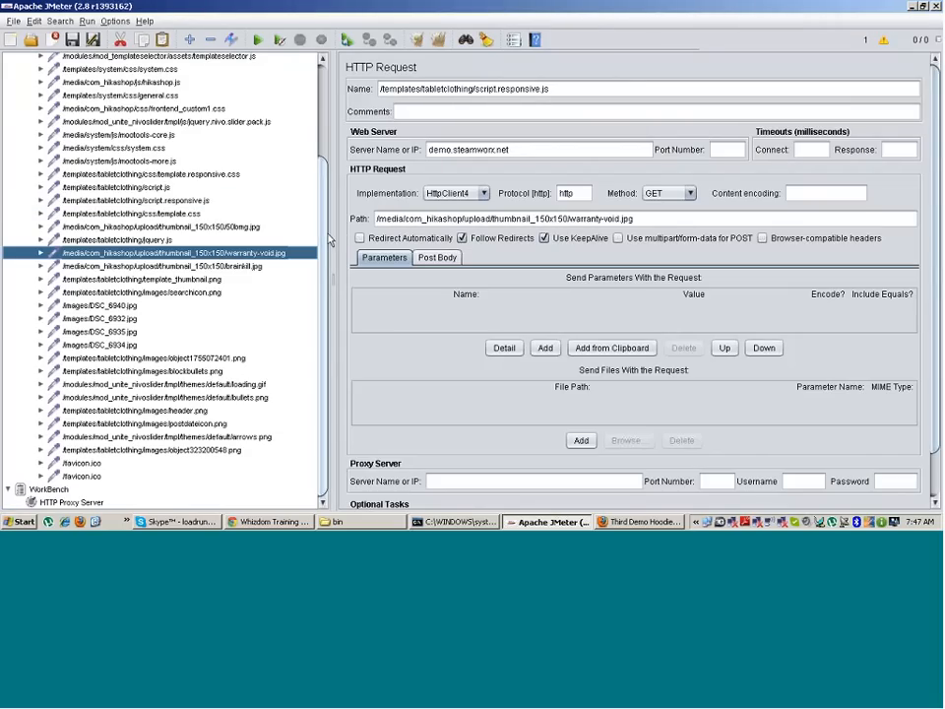
Step: Look over the recorded list down to the first favicon.ico request and switch back to Firefox's Third Demo Hoodie page
drag(322, 193, 316, 124)
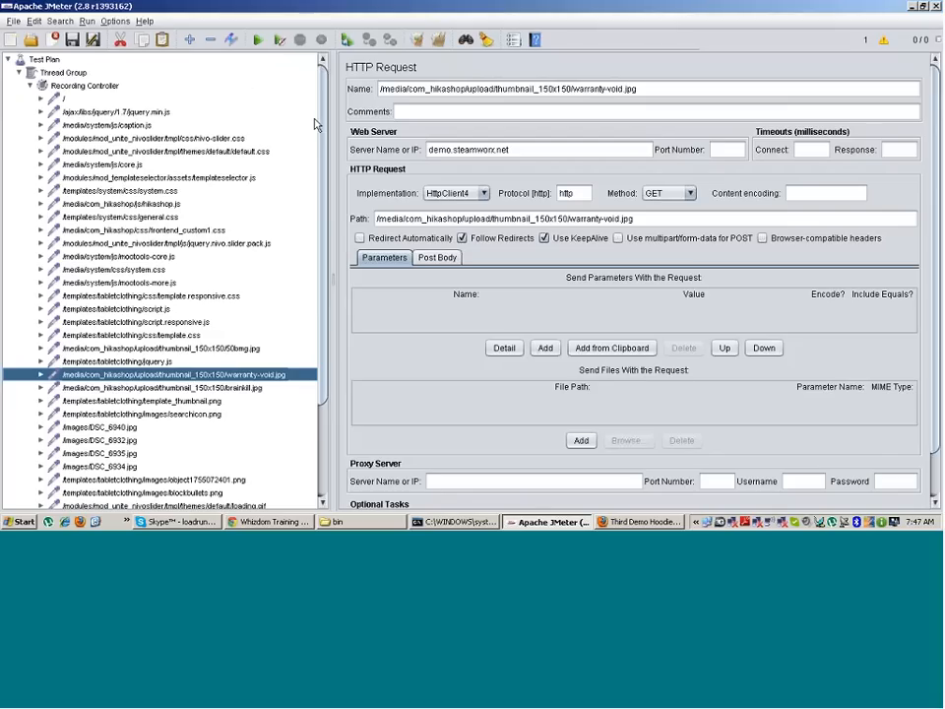
scroll(131, 474, down, 3)
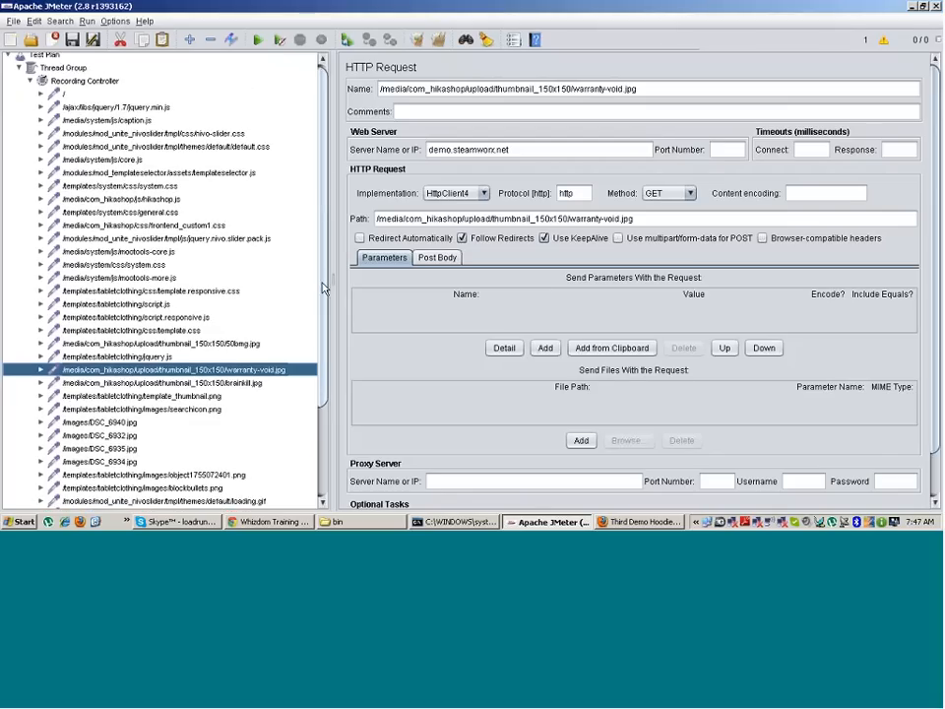
click(87, 465)
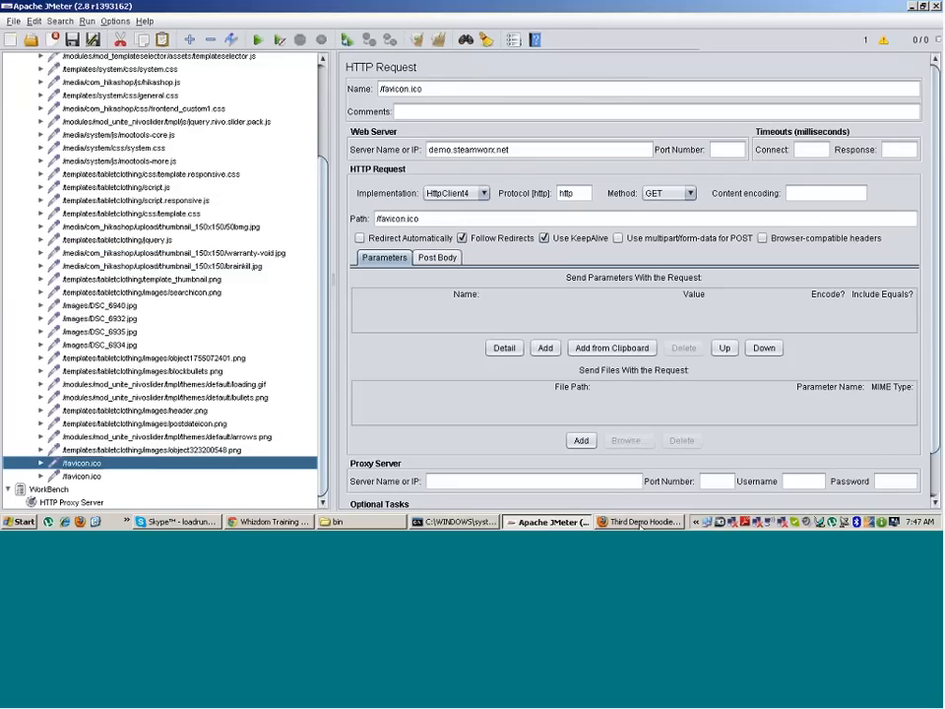
click(640, 522)
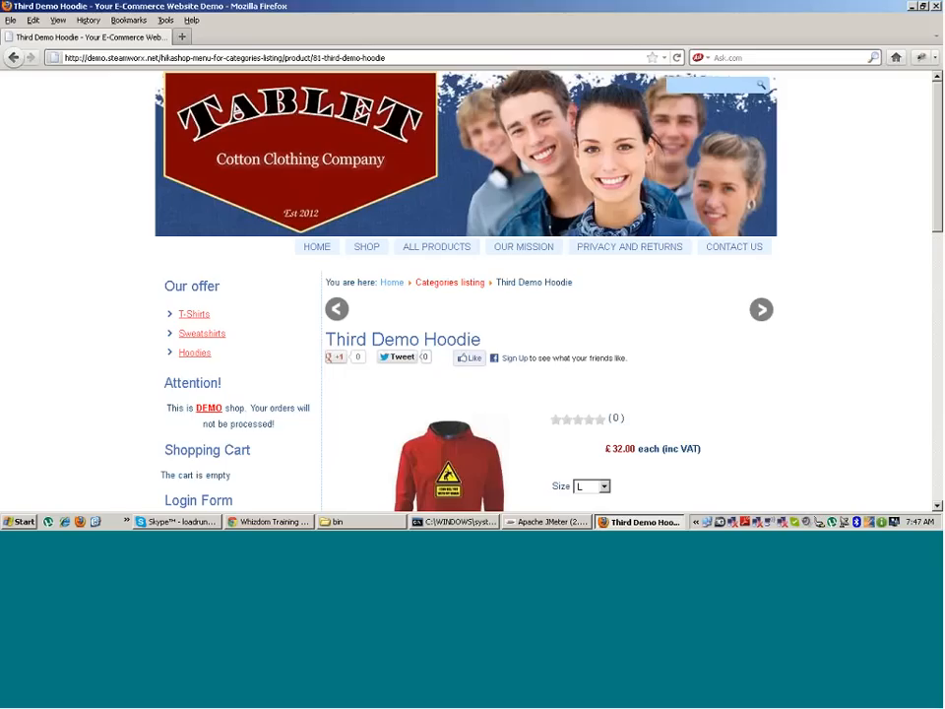
Step: Switch back to JMeter and inspect the recorded favicon.ico, object323200548.png, loading.gif and DSC_6935.jpg requests
click(548, 522)
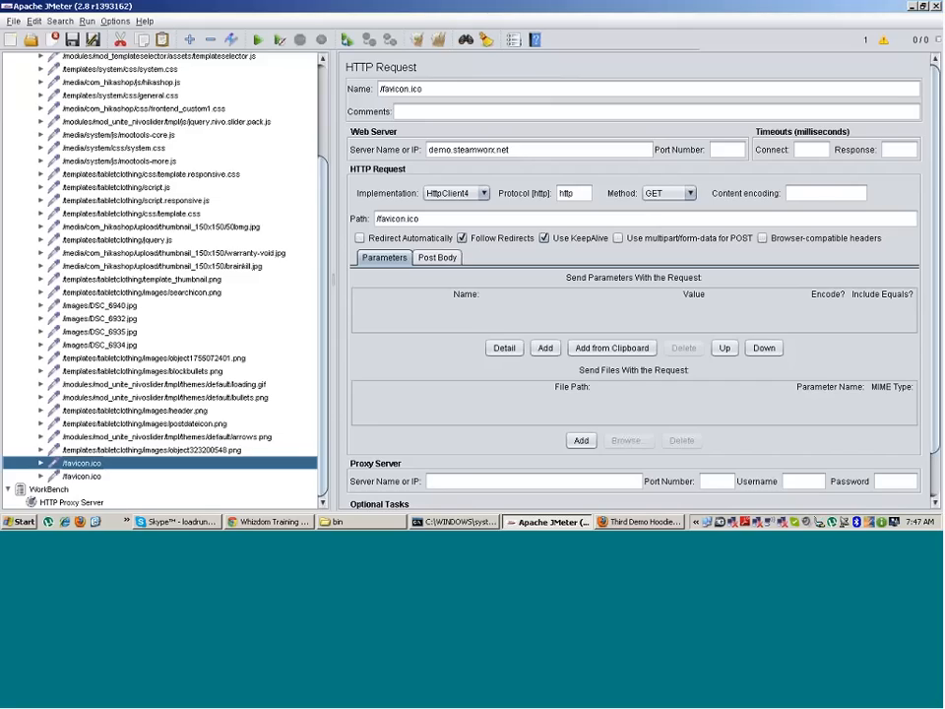
click(93, 475)
click(93, 467)
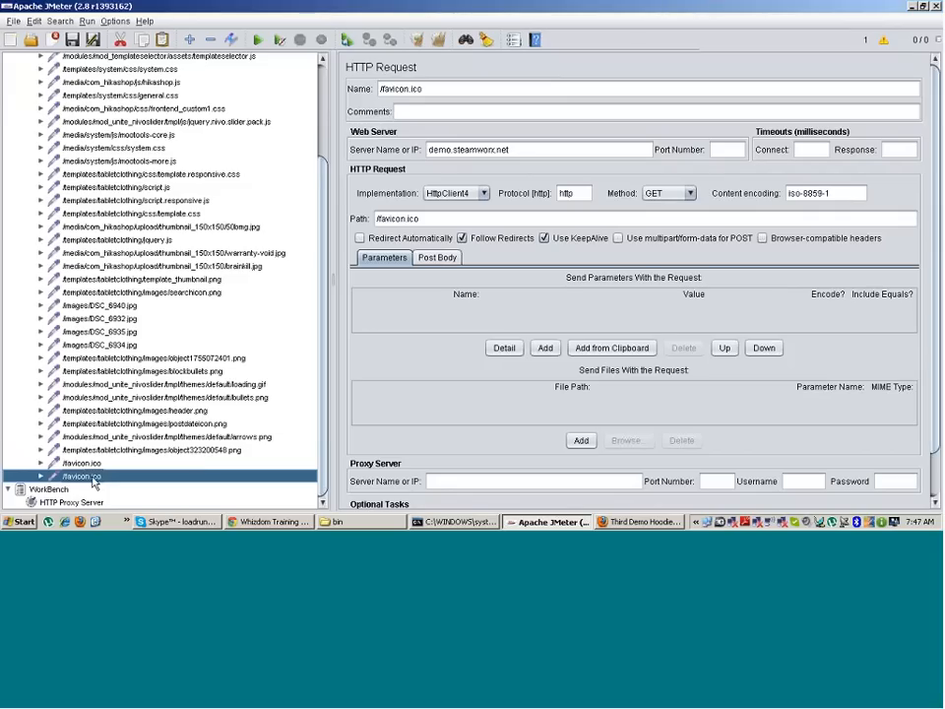
click(213, 451)
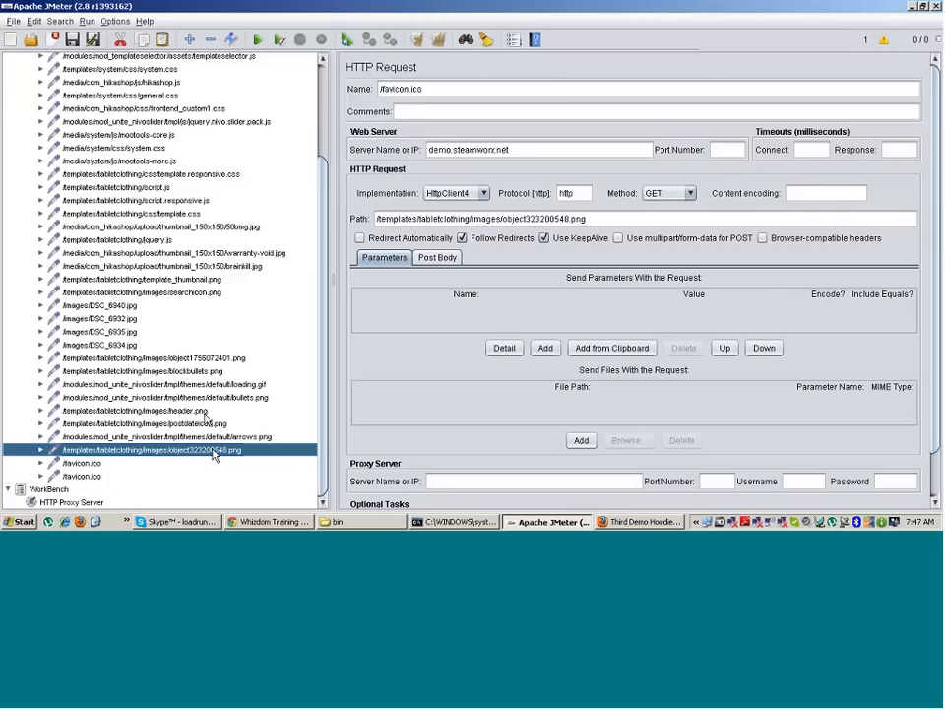
click(246, 385)
click(162, 331)
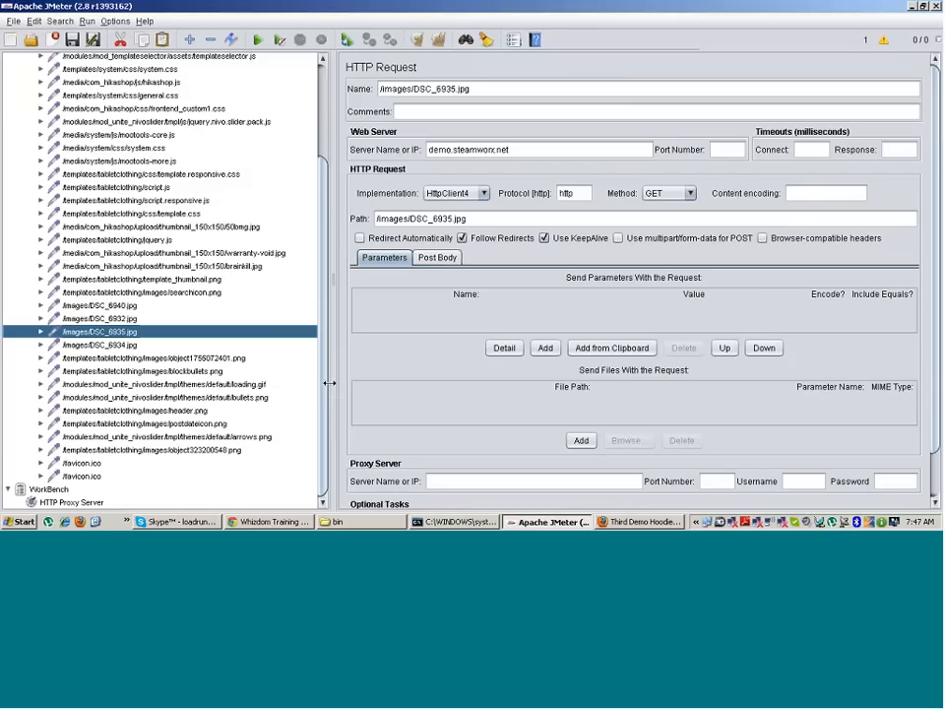
Step: Expand the root (/) and jquery.min.js requests and inspect the headers stored in each one's HTTP Header Manager
scroll(286, 325, up, 3)
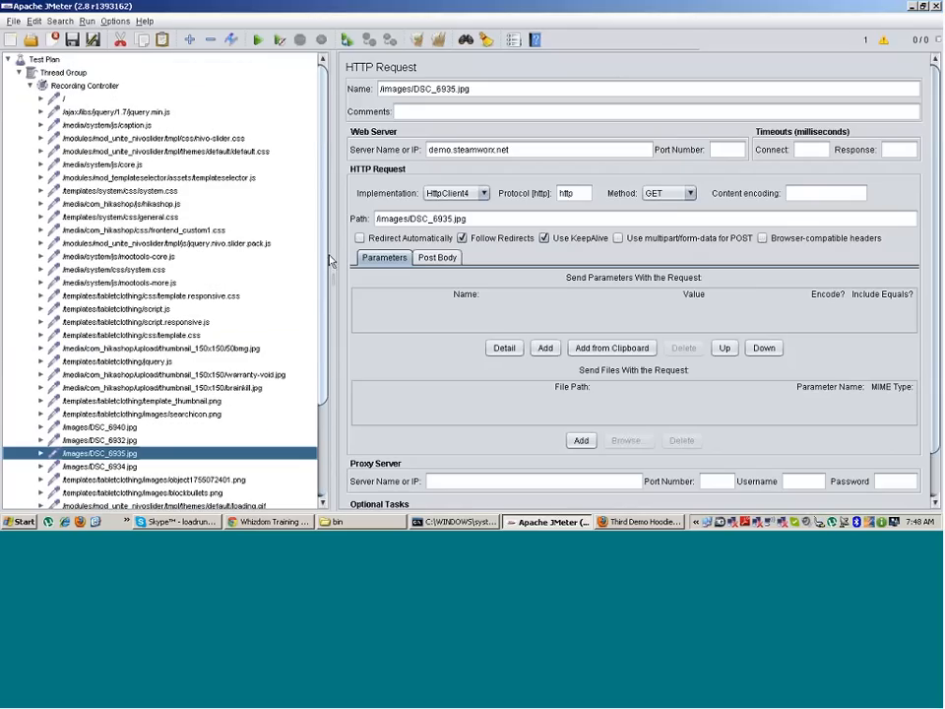
click(123, 112)
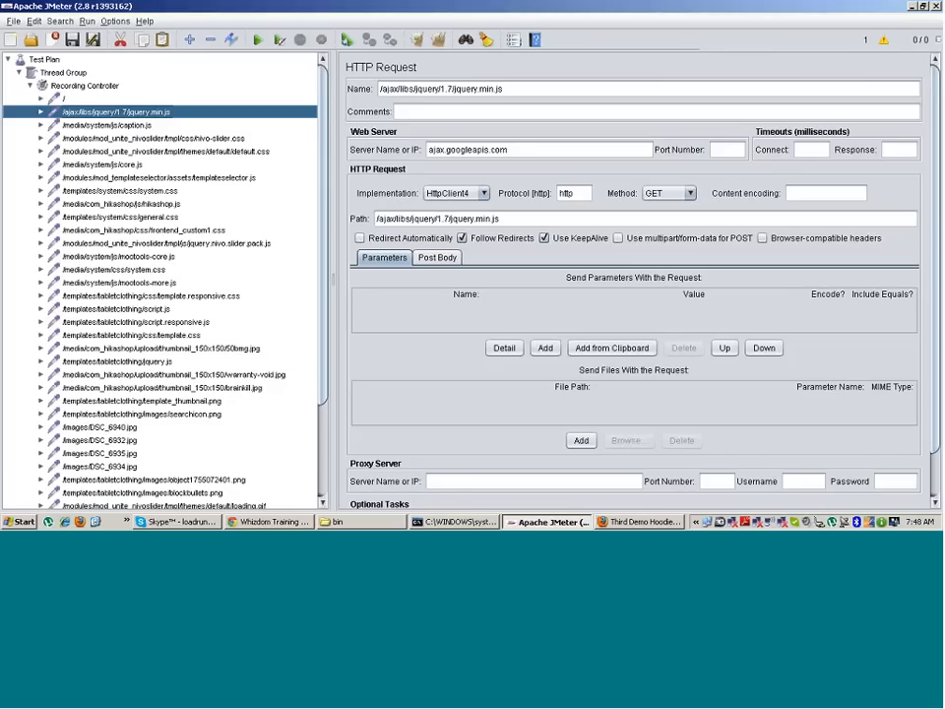
click(40, 99)
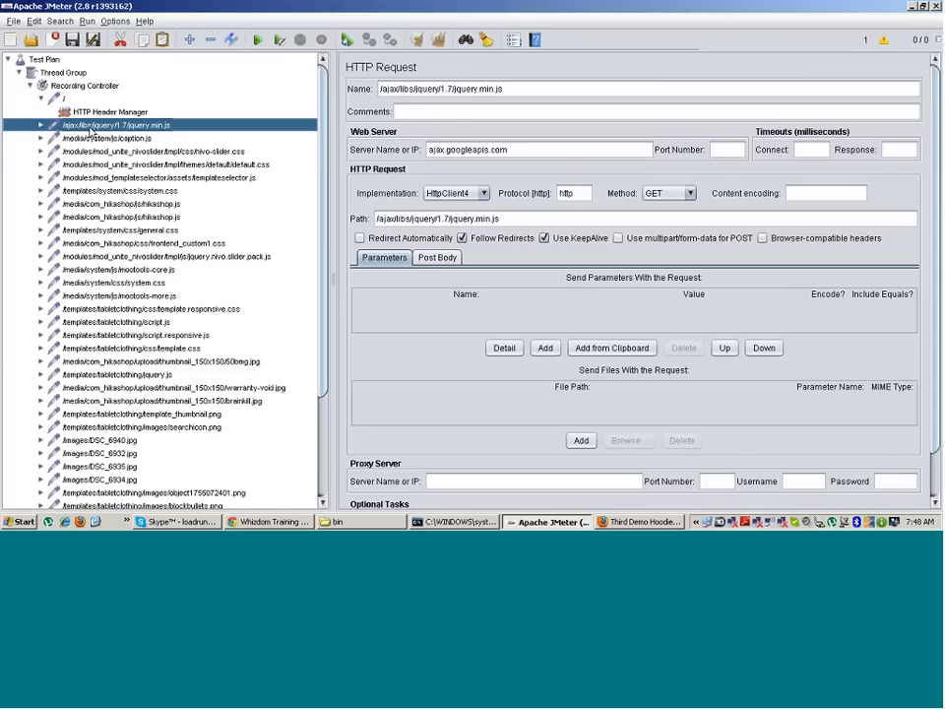
click(125, 114)
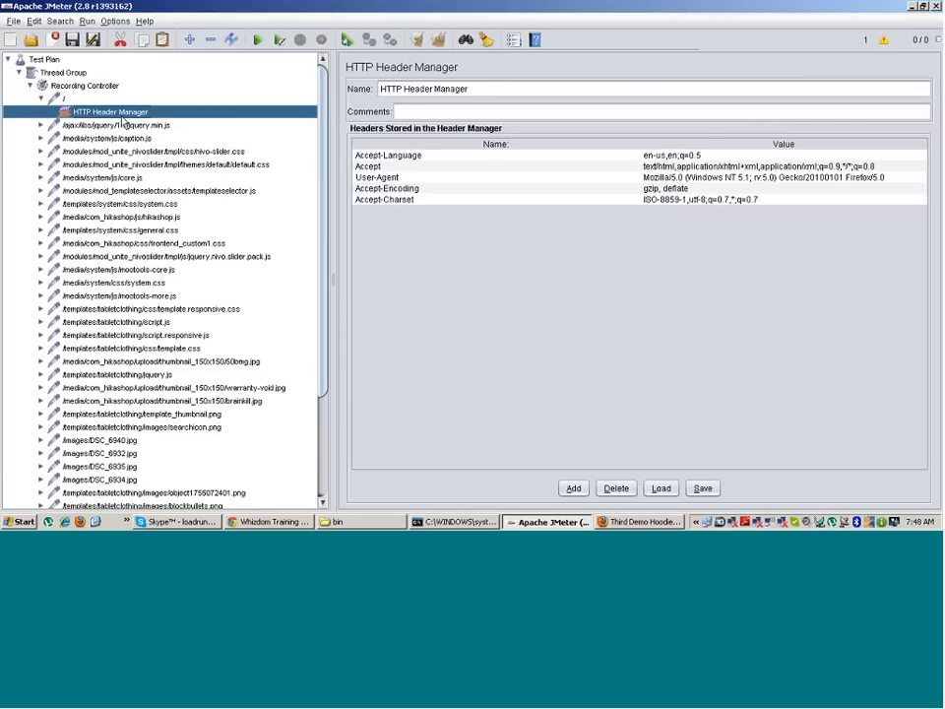
click(41, 125)
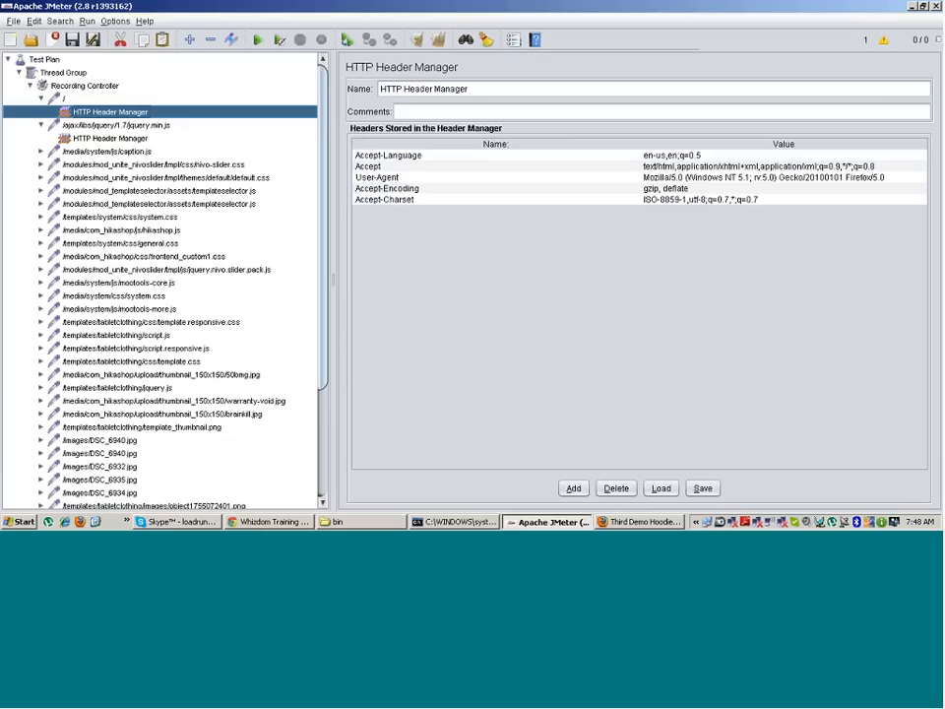
click(111, 138)
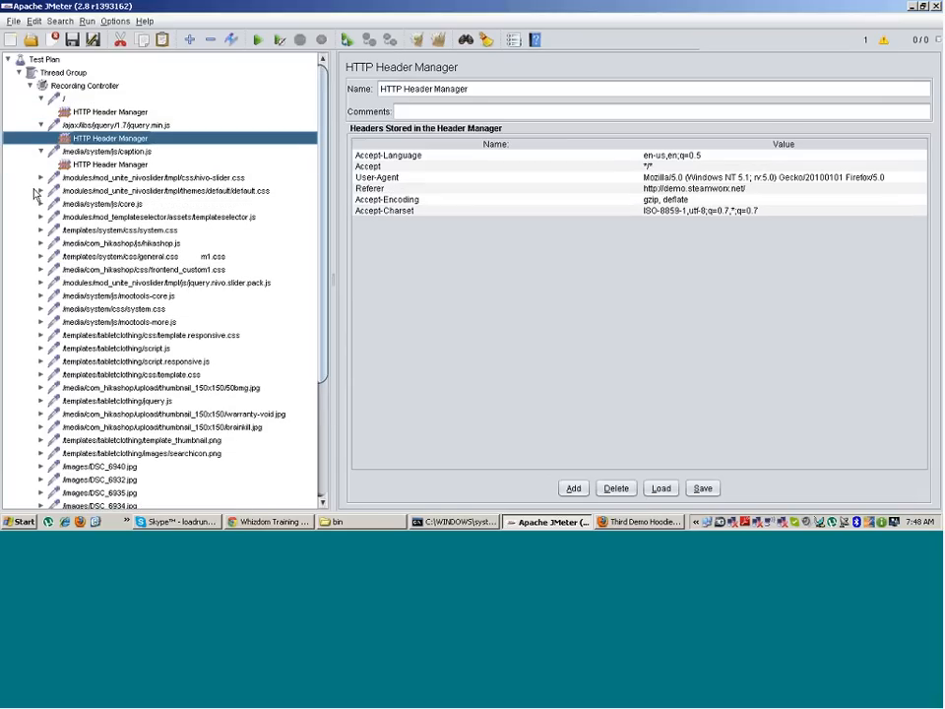
Step: Expand the caption.js, nivo-slider.css and default.css requests and inspect the header managers of the two stylesheets
click(40, 151)
click(41, 177)
click(110, 190)
click(40, 204)
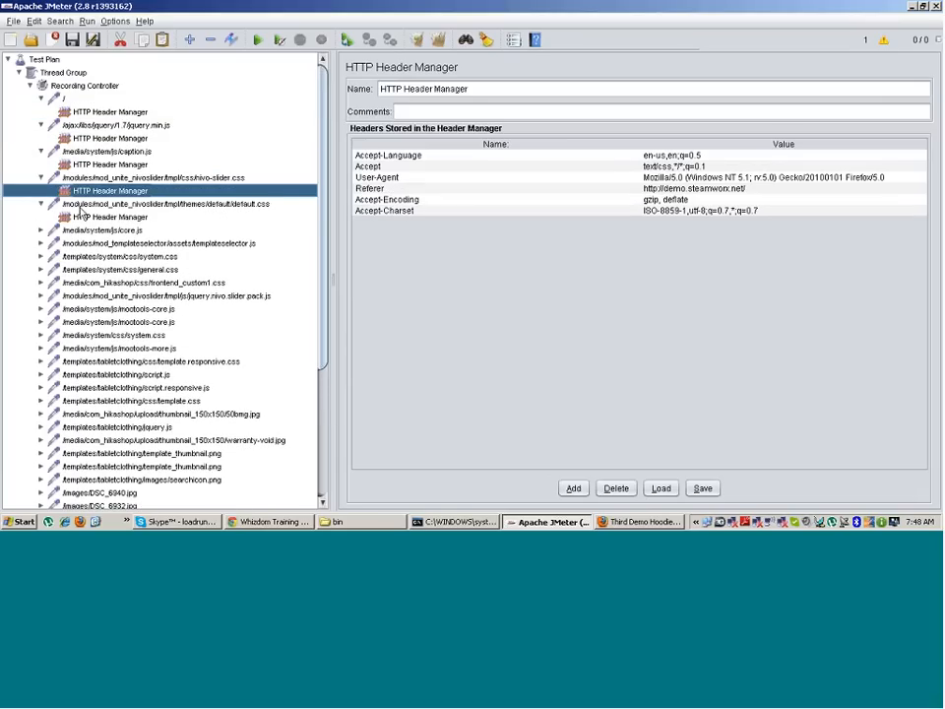
click(96, 218)
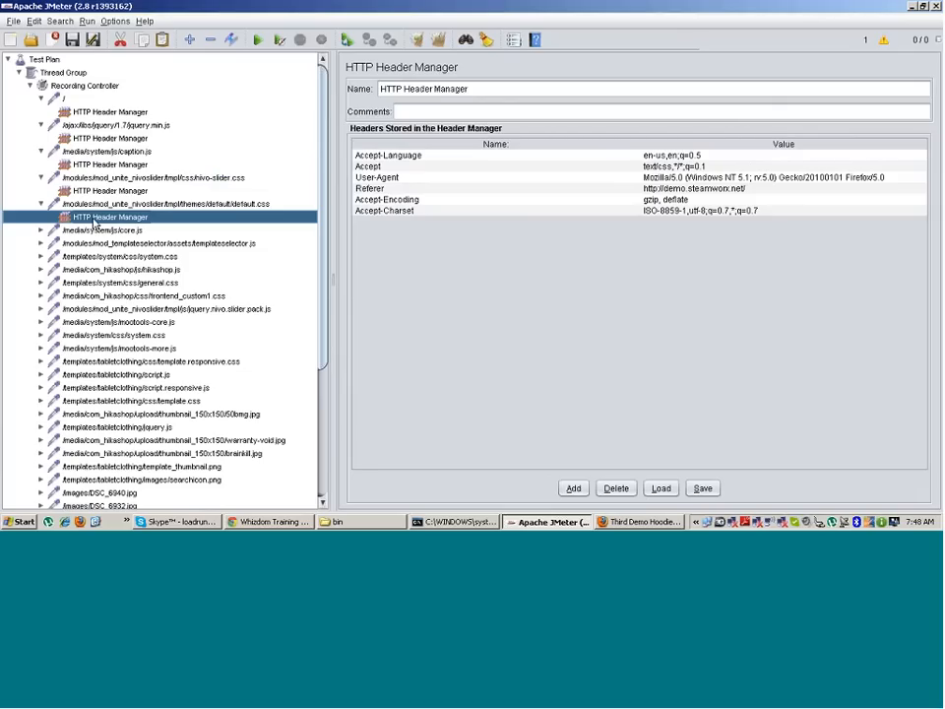
Step: Compare the headers stored for the root (/) request with those of the jquery.min.js request
click(99, 113)
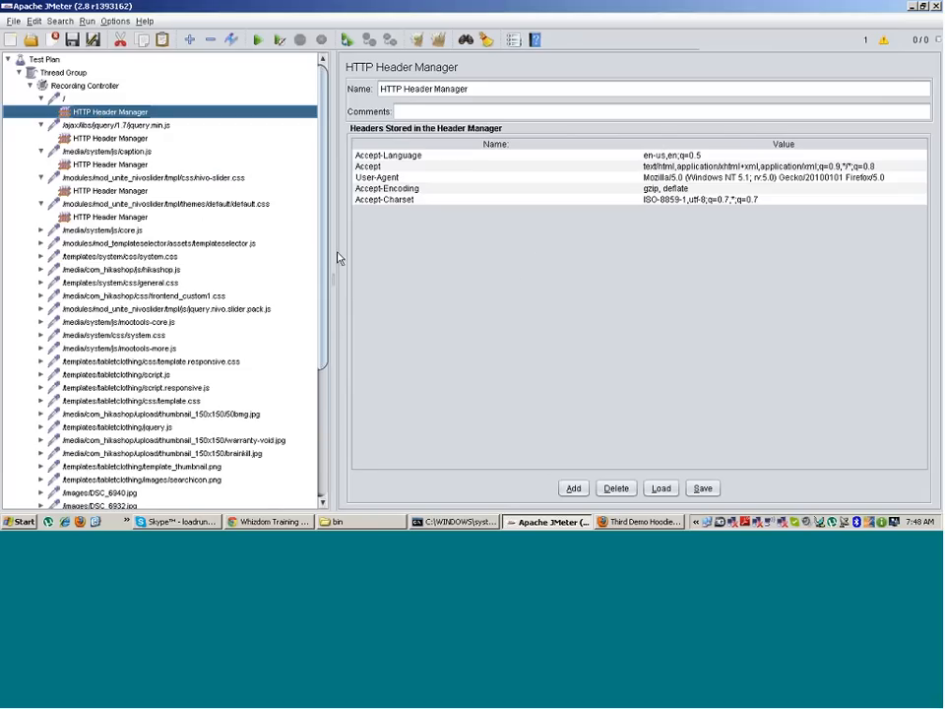
click(128, 140)
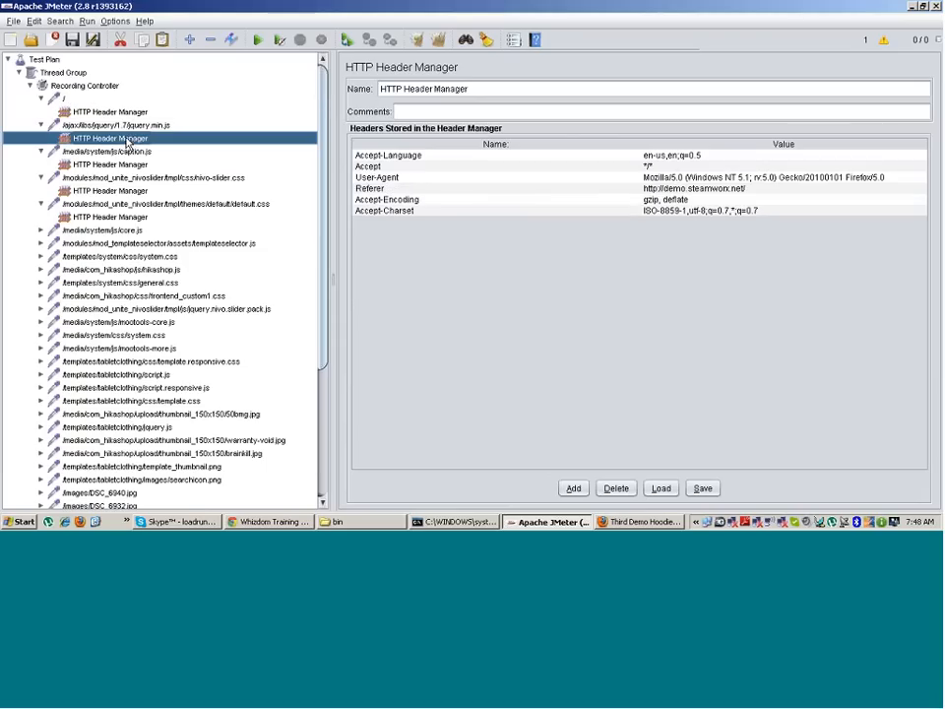
click(67, 111)
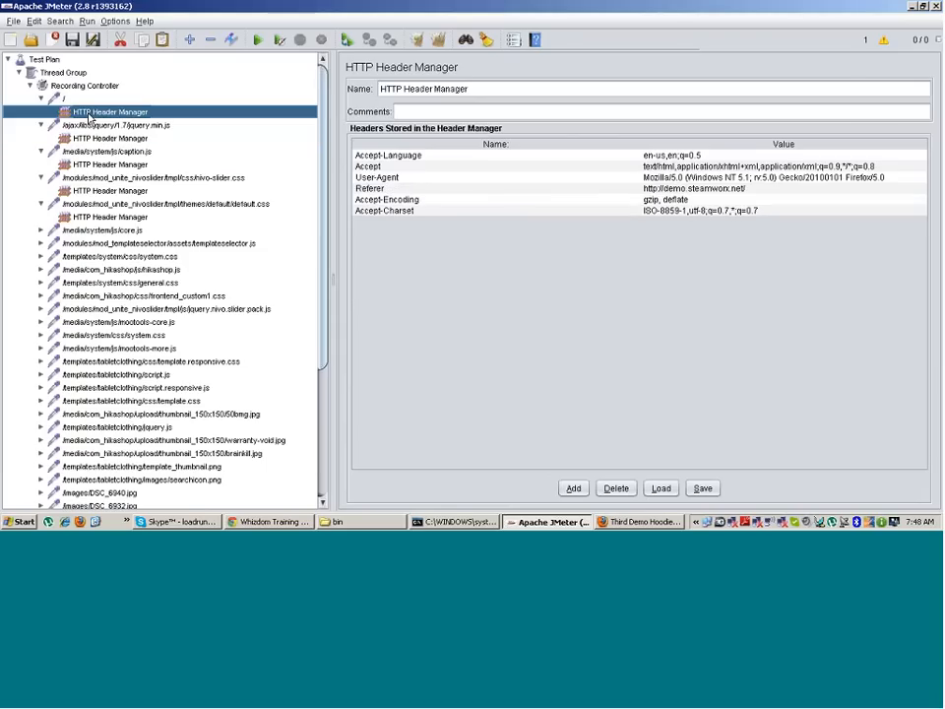
Step: Collapse the root, jquery.min.js, caption.js, nivo-slider.css and default.css requests in the test plan tree
click(41, 99)
click(41, 111)
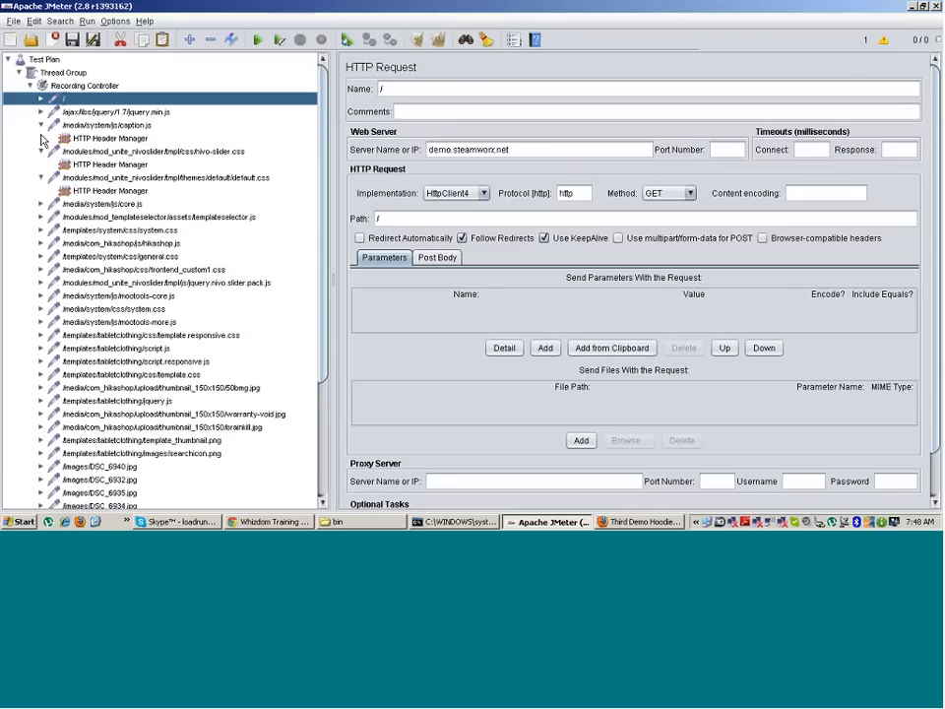
click(41, 125)
click(41, 138)
click(42, 151)
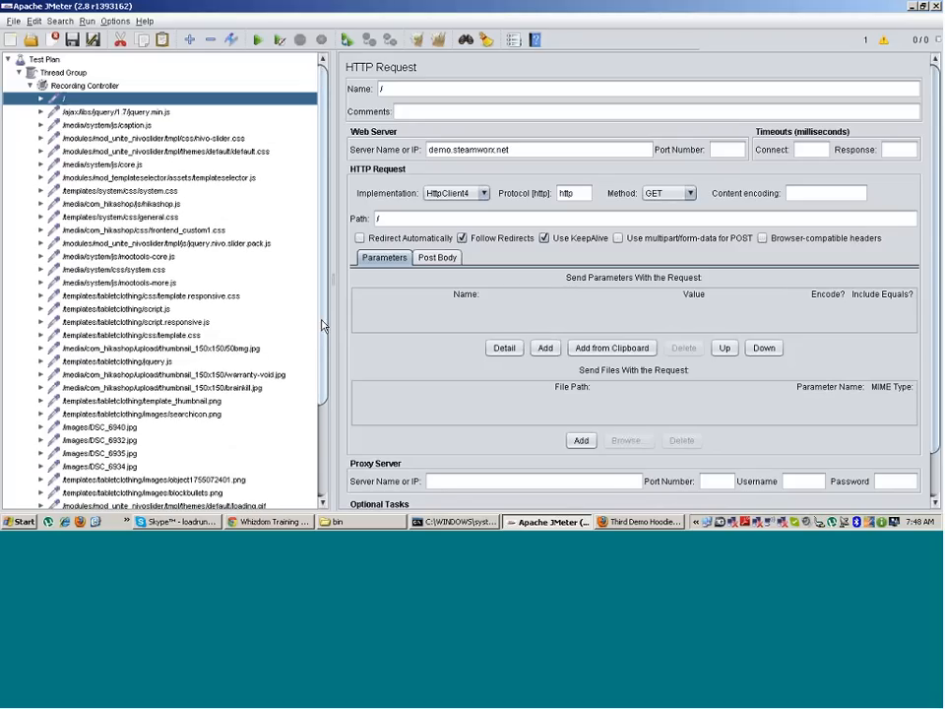
Step: Delete all recorded requests under the Recording Controller, from the last favicon.ico up to the root (/) request
scroll(321, 327, down, 3)
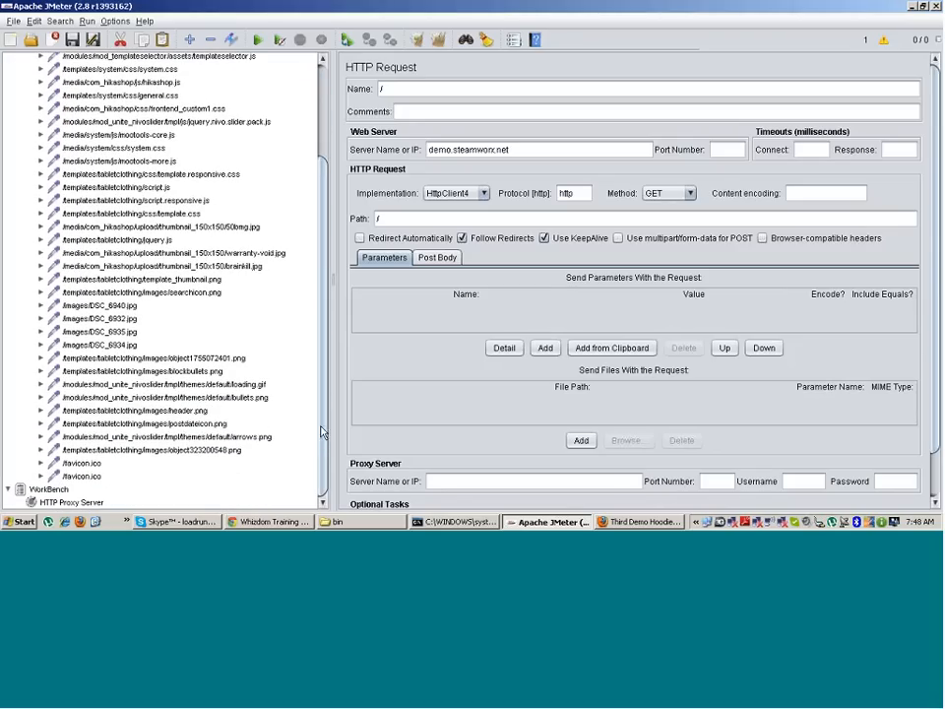
click(87, 476)
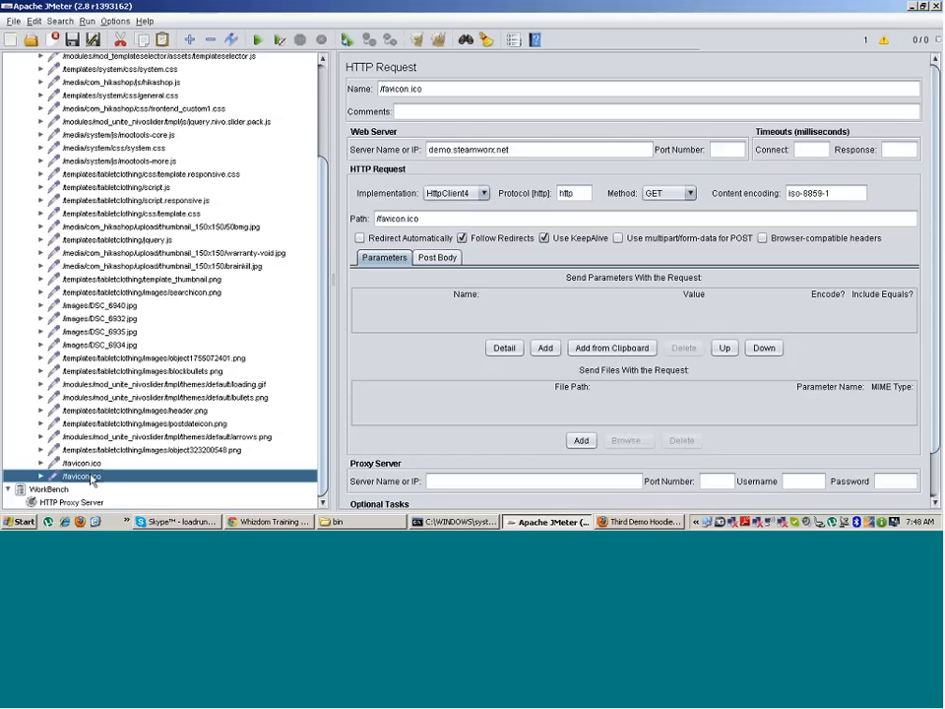
key(shift+Up)
key(shift+Up)
key(shift+Up)
key(shift+Up)
key(shift+Up)
key(shift+Up)
key(shift+Up)
key(shift+Up)
key(shift+Up)
key(shift+Up)
key(shift+Up)
key(shift+Up)
key(shift+Up)
key(shift+Up)
key(shift+Up)
key(shift+Up)
key(shift+Up)
key(shift+Up)
key(shift+Up)
key(shift+Up)
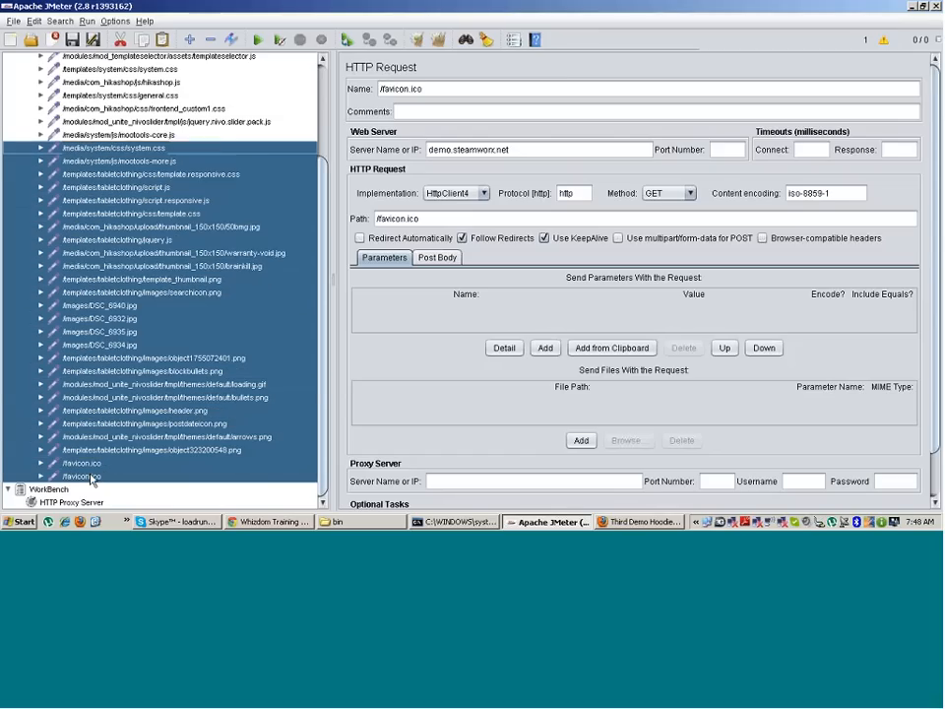
key(shift+Up)
key(shift+Up)
key(shift+Up)
key(shift+Up)
key(shift+Up)
key(shift+Up)
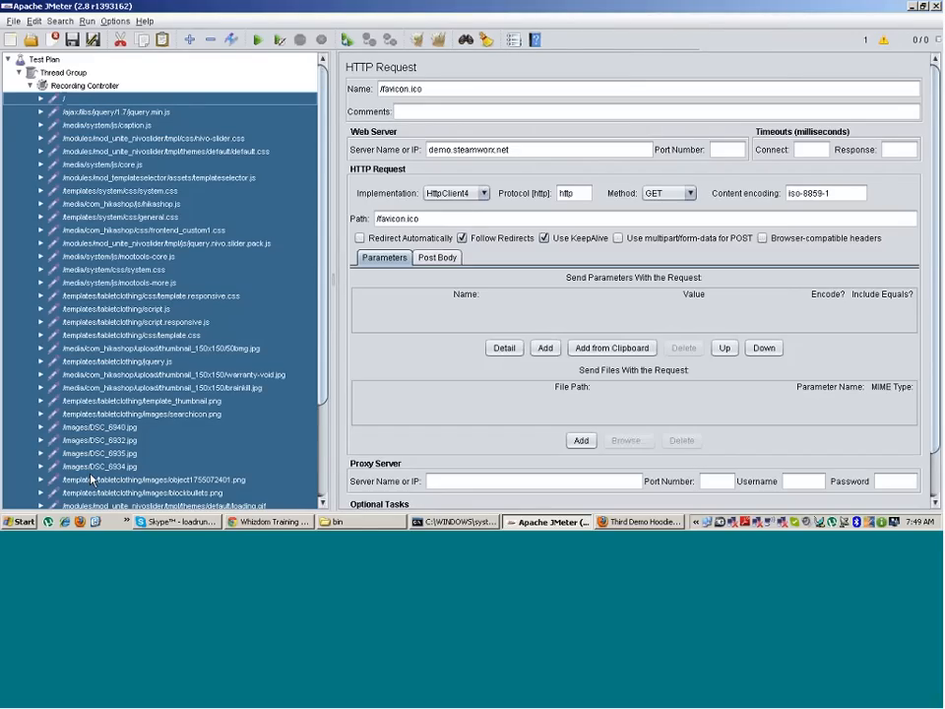
key(Delete)
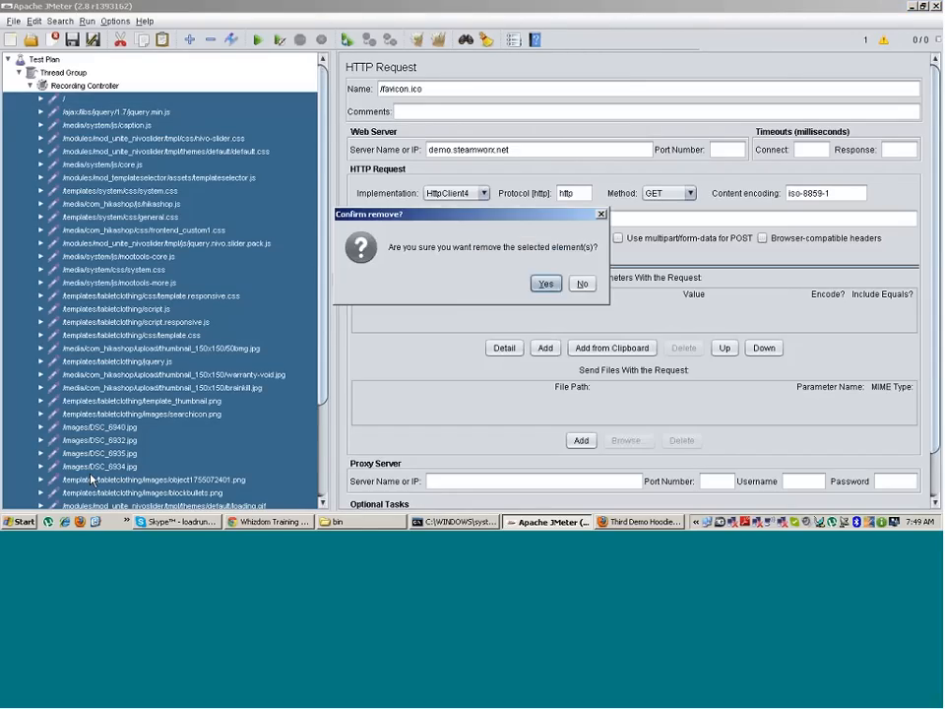
key(Return)
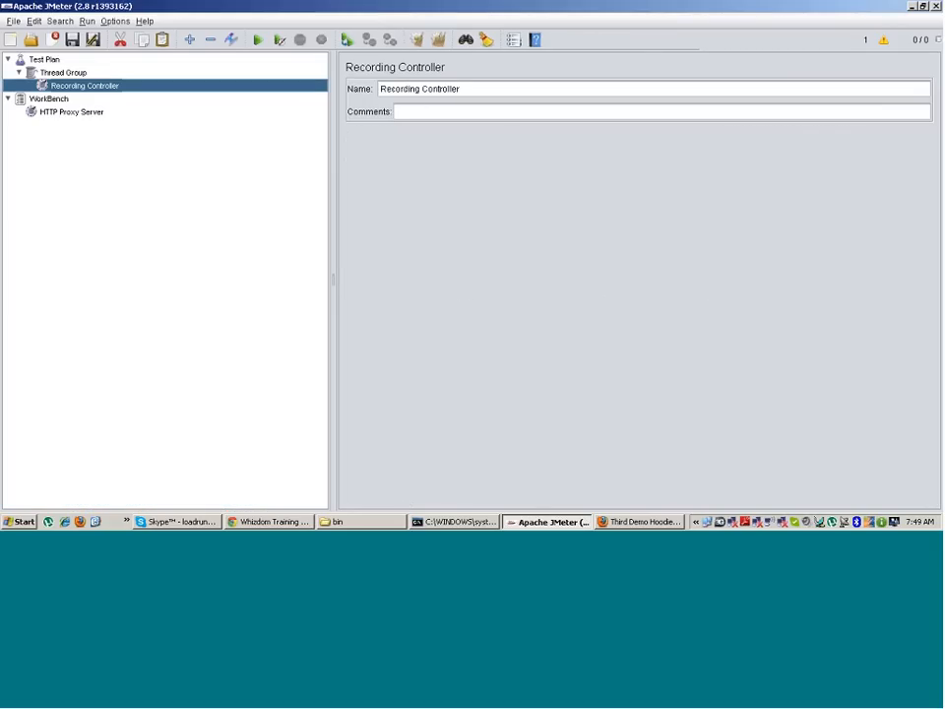
Step: Switch to Firefox and set its connection to the manual proxy configuration with localhost on port 8080
click(633, 522)
click(164, 21)
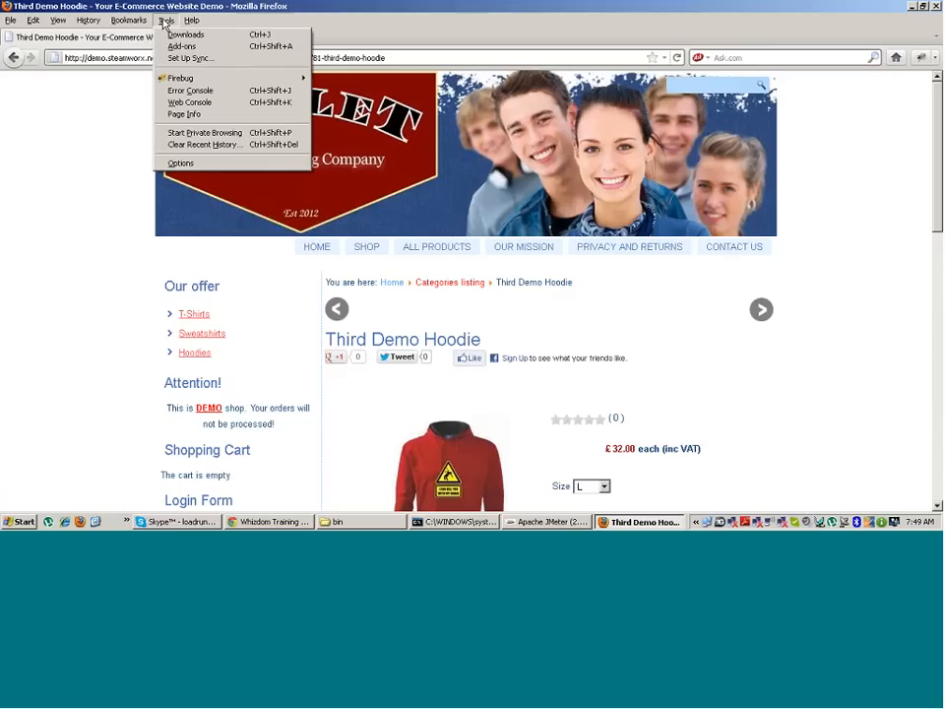
click(236, 163)
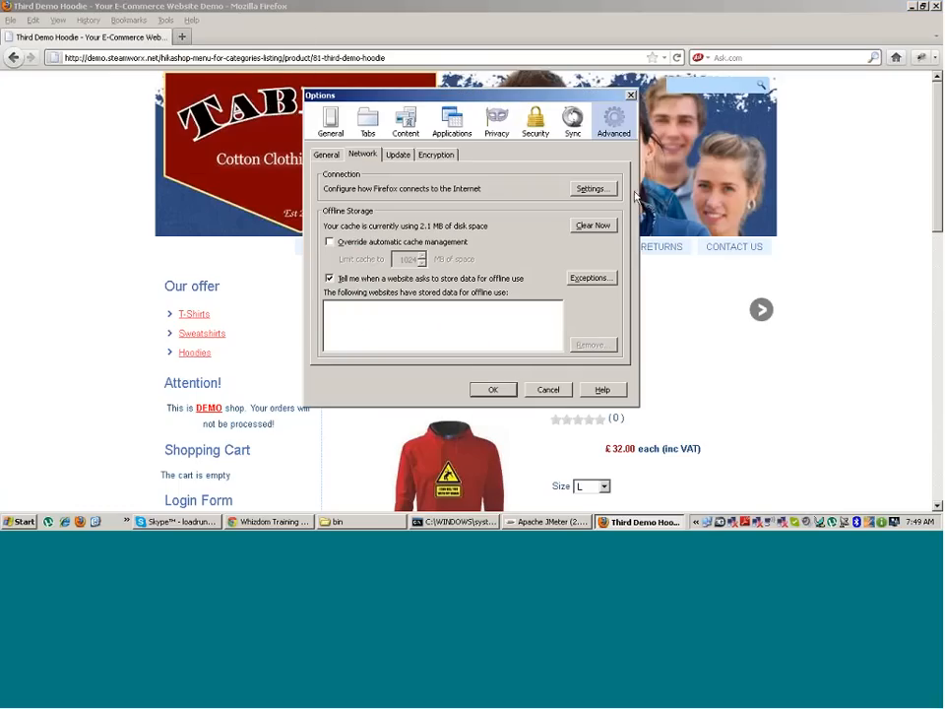
click(594, 189)
click(350, 181)
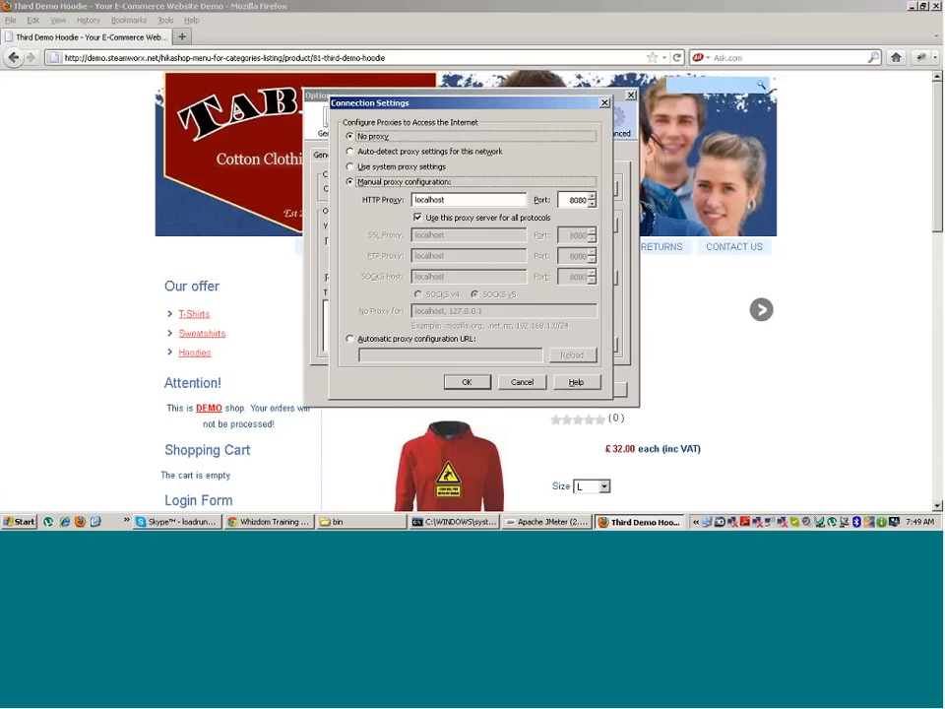
click(471, 388)
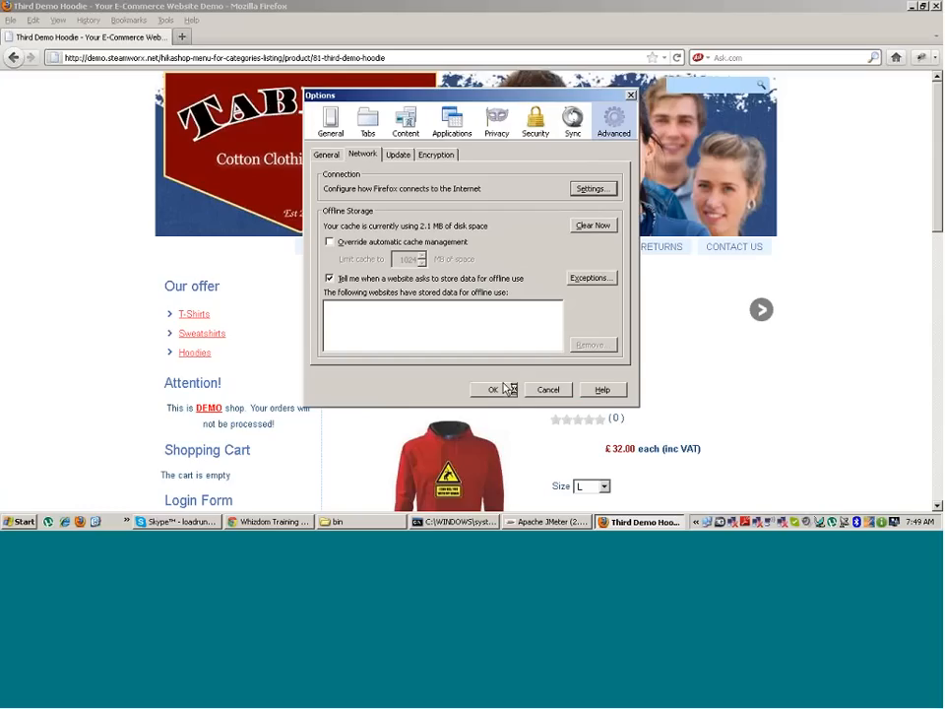
click(498, 390)
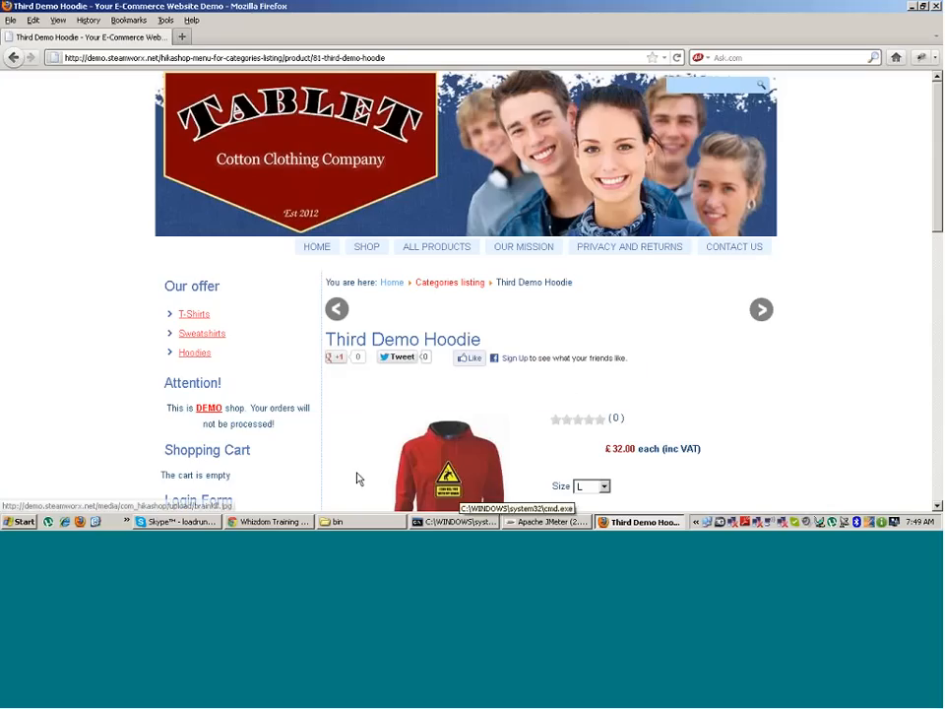
Step: Switch to JMeter, turn off Capture HTTP Headers in the HTTP Proxy Server and start the proxy
click(567, 523)
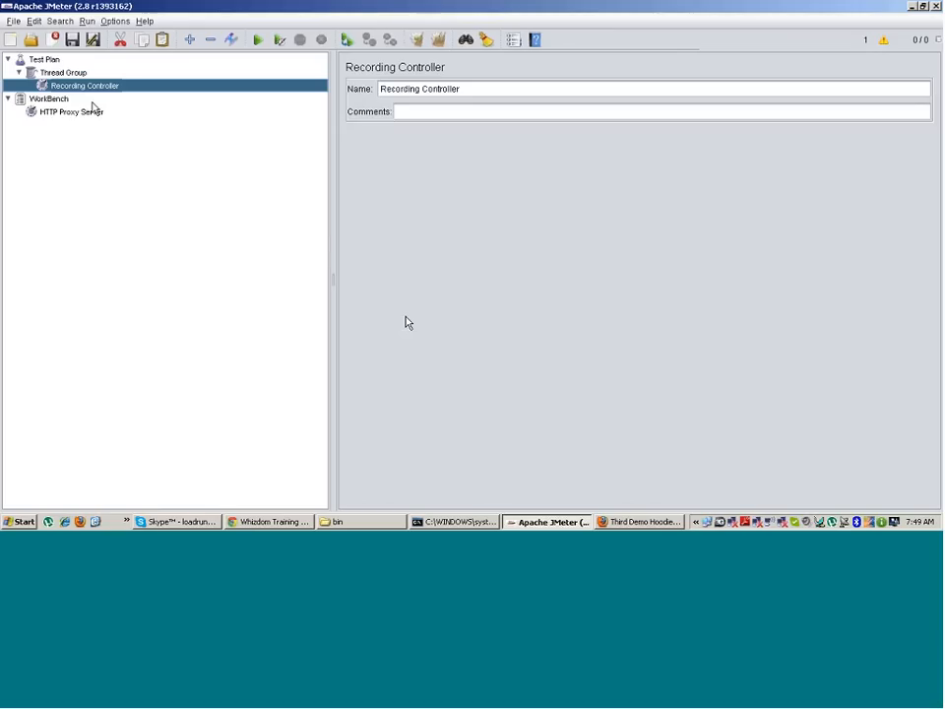
click(88, 111)
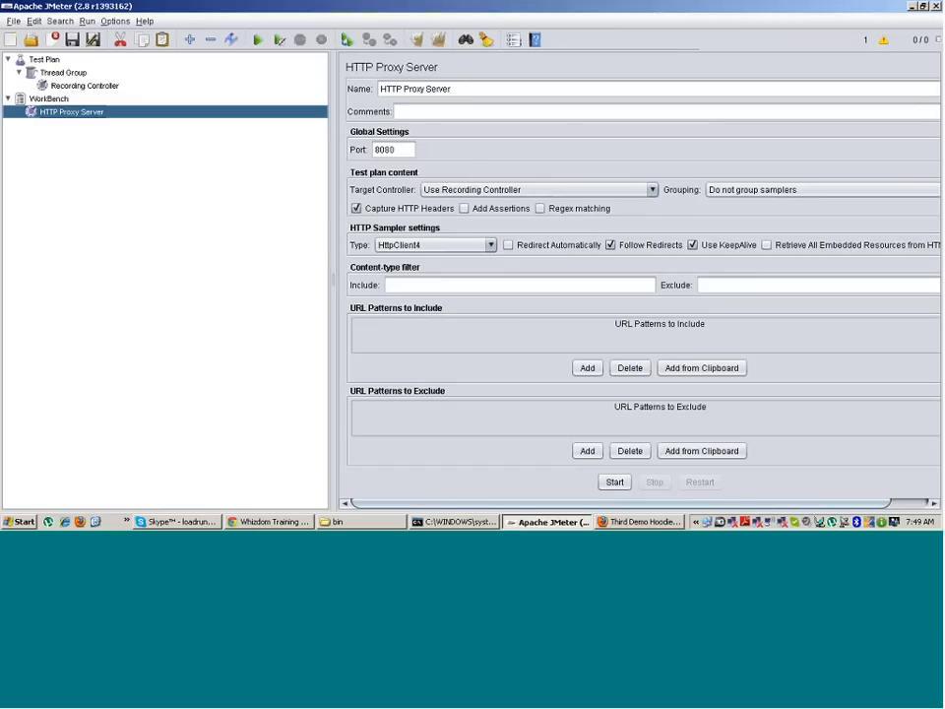
click(357, 209)
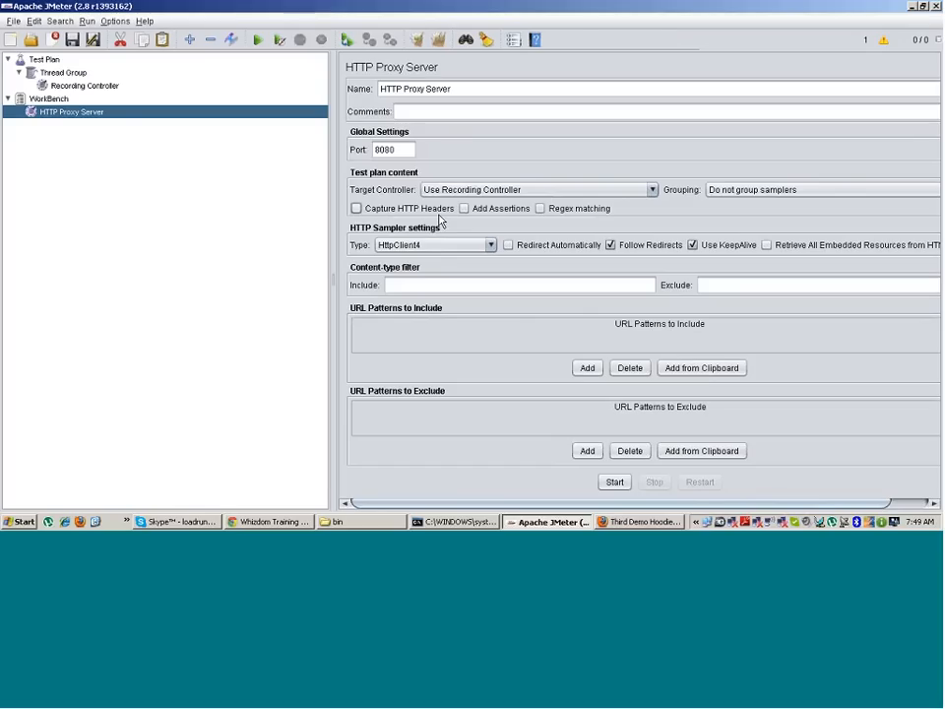
click(618, 485)
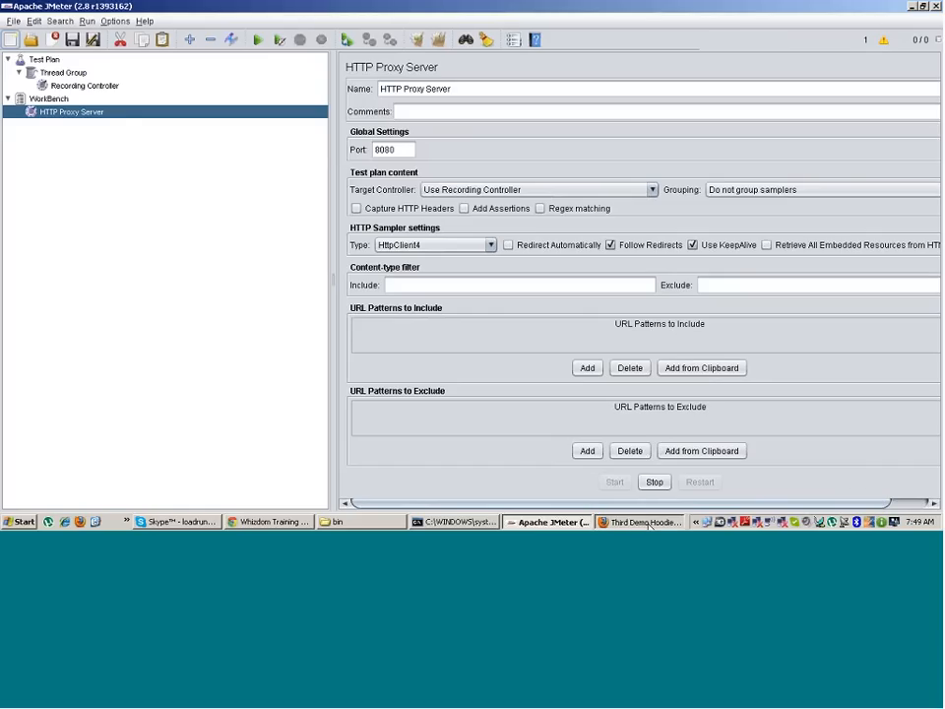
Step: Switch to Firefox and load the demo.steamworx.net home page through the proxy
click(649, 521)
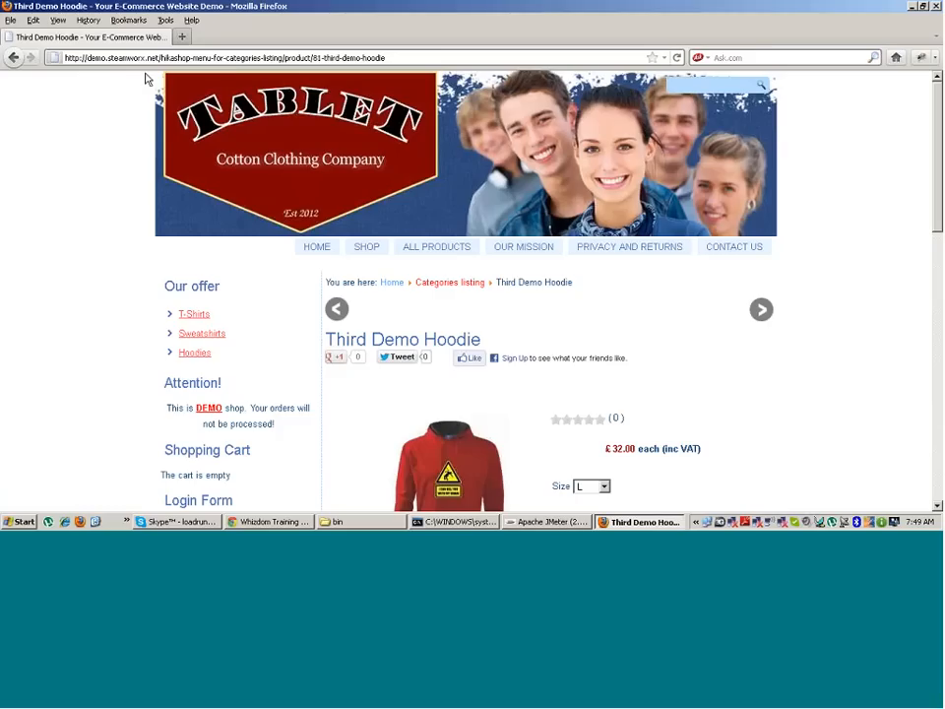
drag(160, 57, 471, 78)
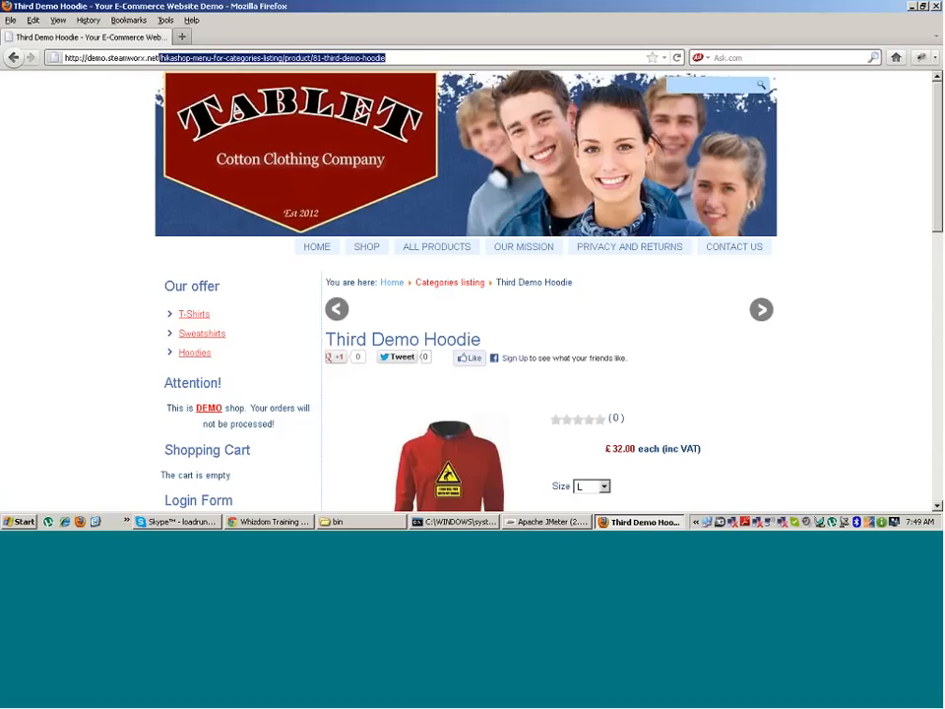
key(BackSpace)
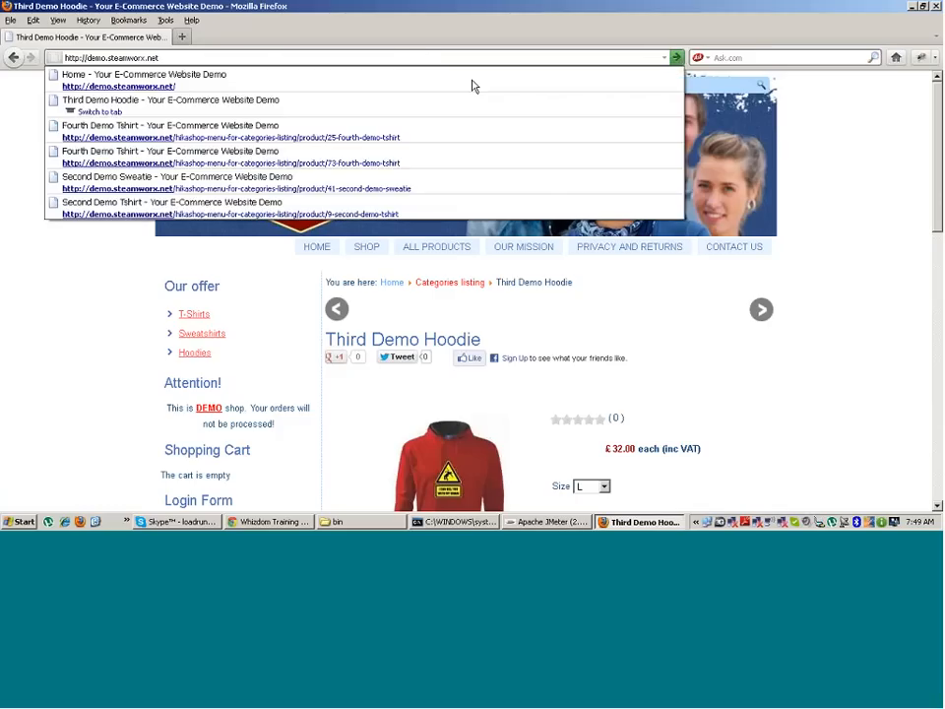
key(Return)
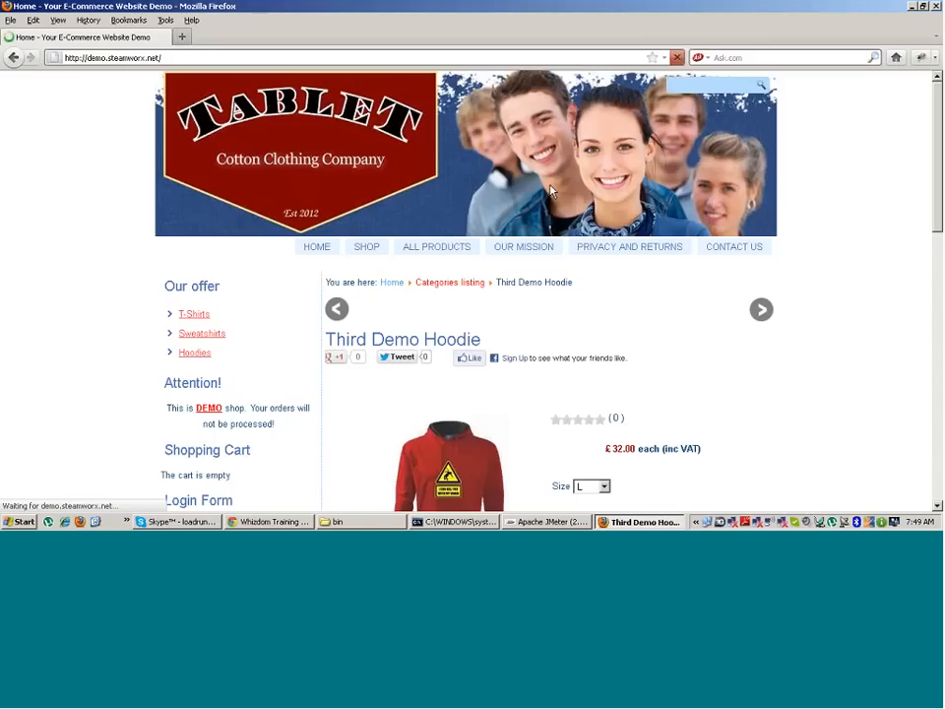
Step: Switch to JMeter, stop the HTTP Proxy Server and expand the Recording Controller
click(555, 521)
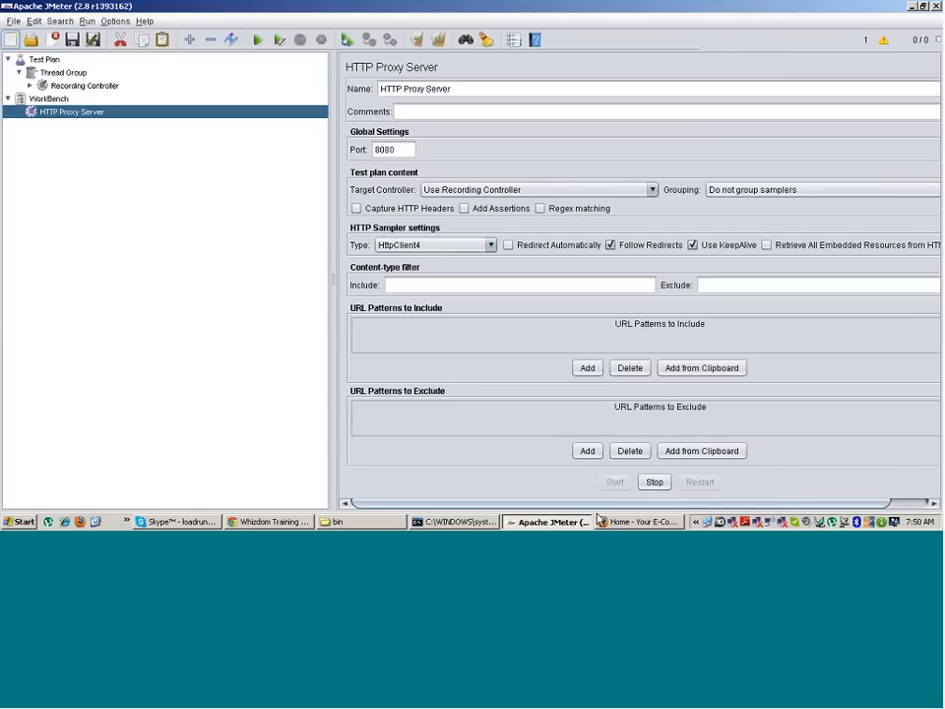
click(660, 484)
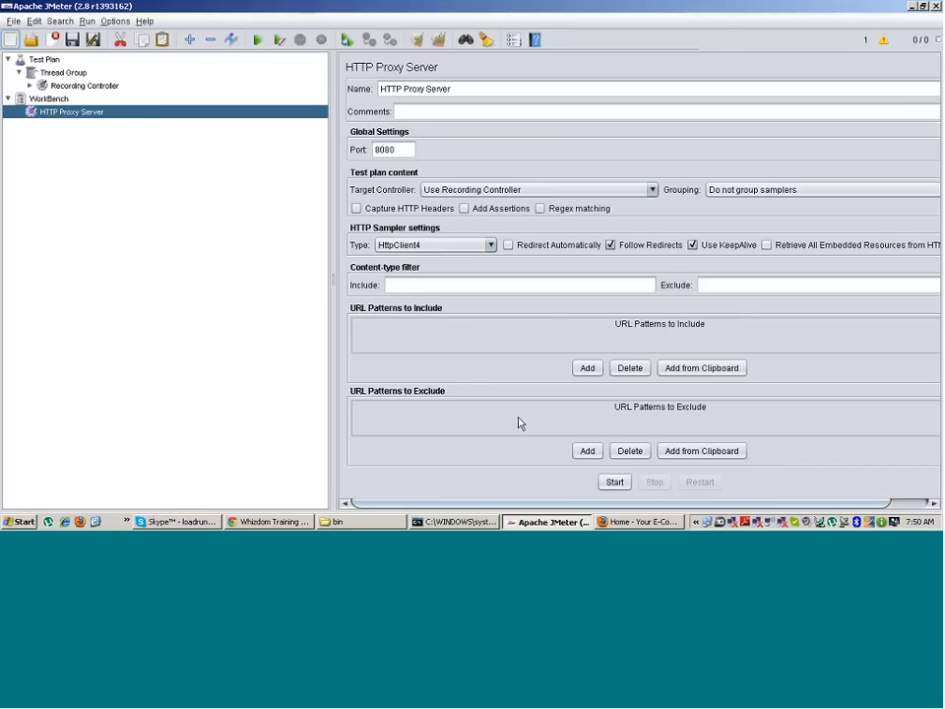
click(30, 85)
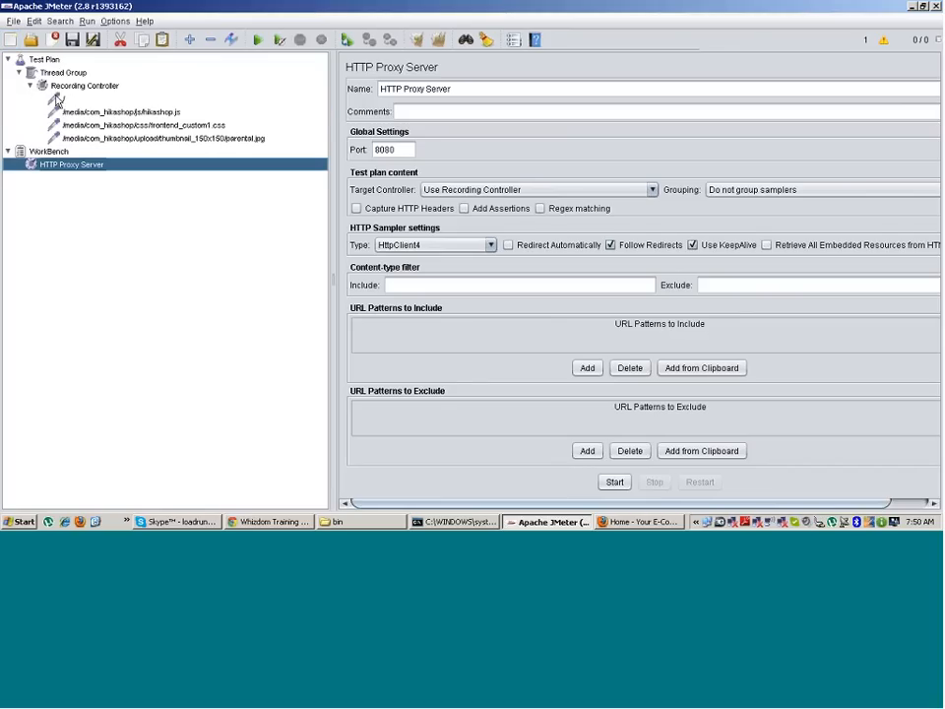
Step: Delete all recorded requests under the Recording Controller, from the root (/) request down to parental.jpg
click(65, 101)
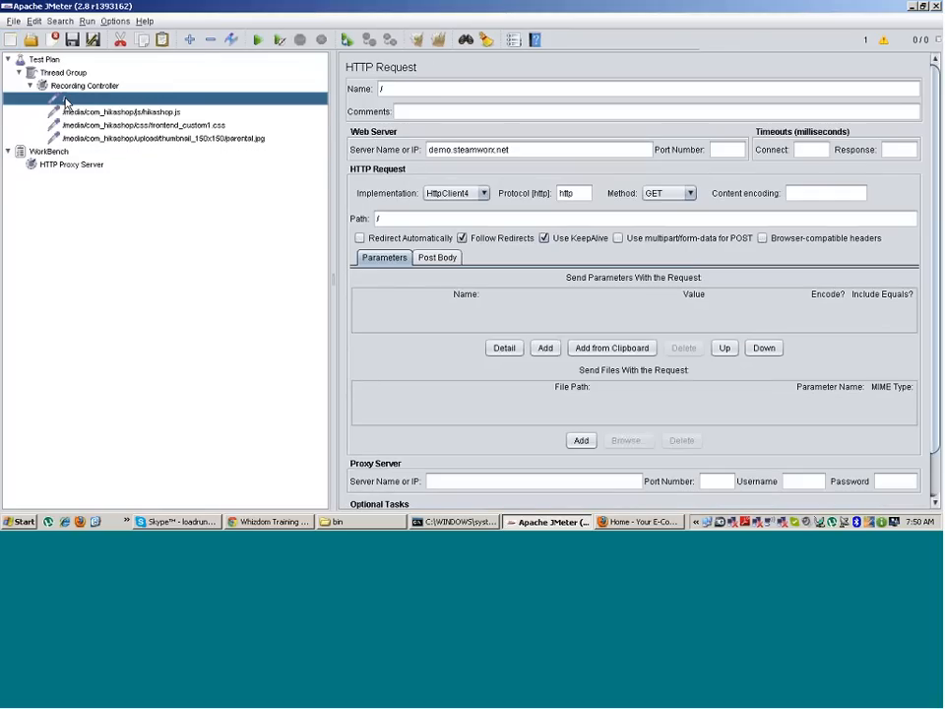
key(shift+Down)
key(shift+Down)
key(shift+Down)
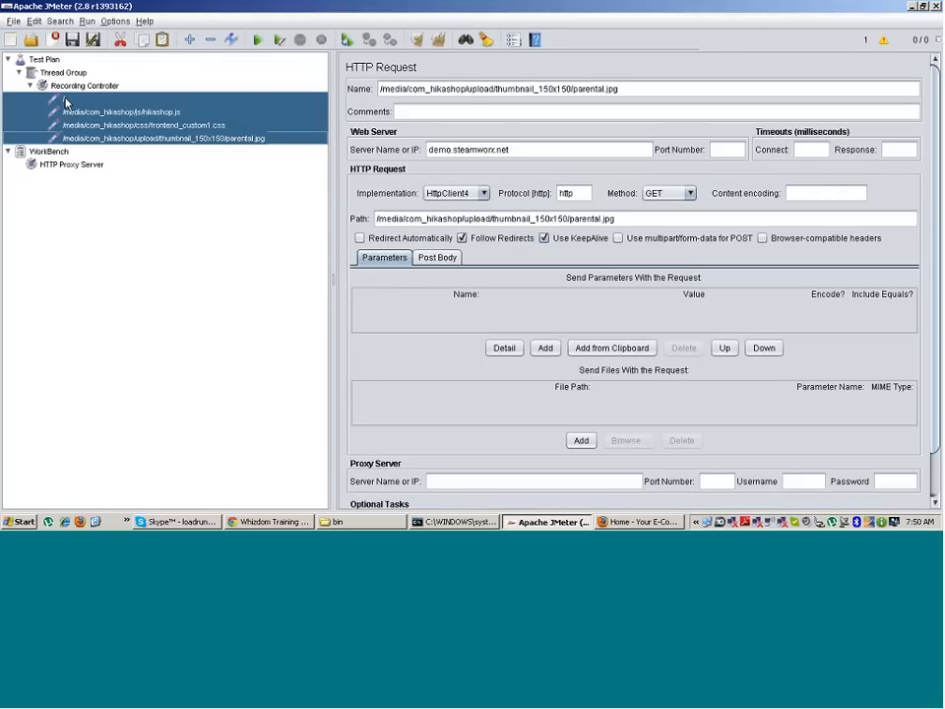
key(Delete)
key(Return)
Step: Add the pattern .*\.jpg$ to the HTTP Proxy Server's URL Patterns to Exclude
click(65, 111)
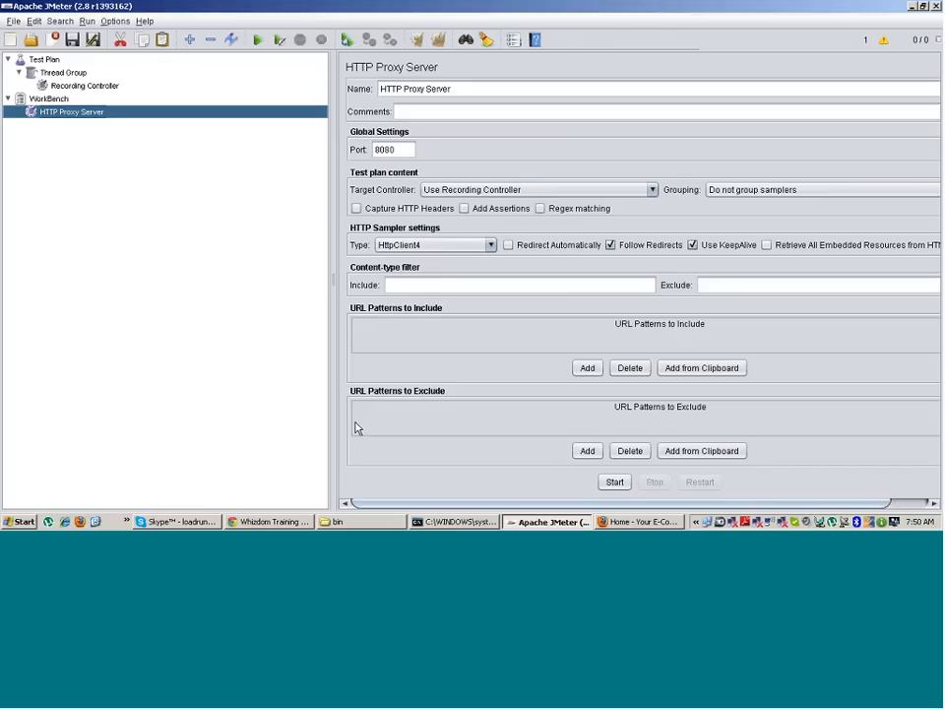
click(593, 452)
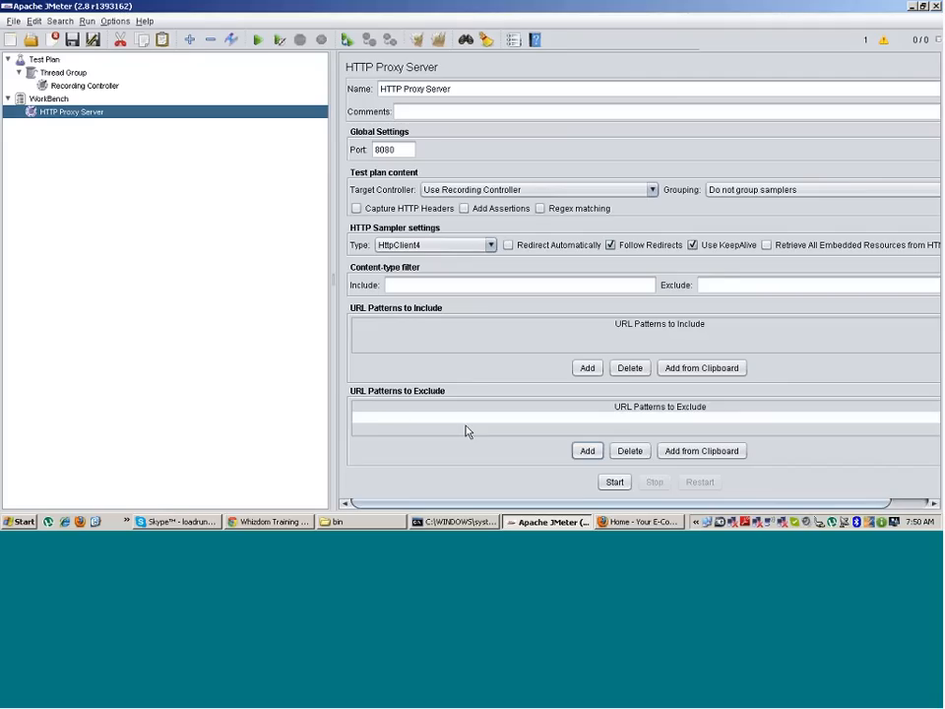
double_click(370, 417)
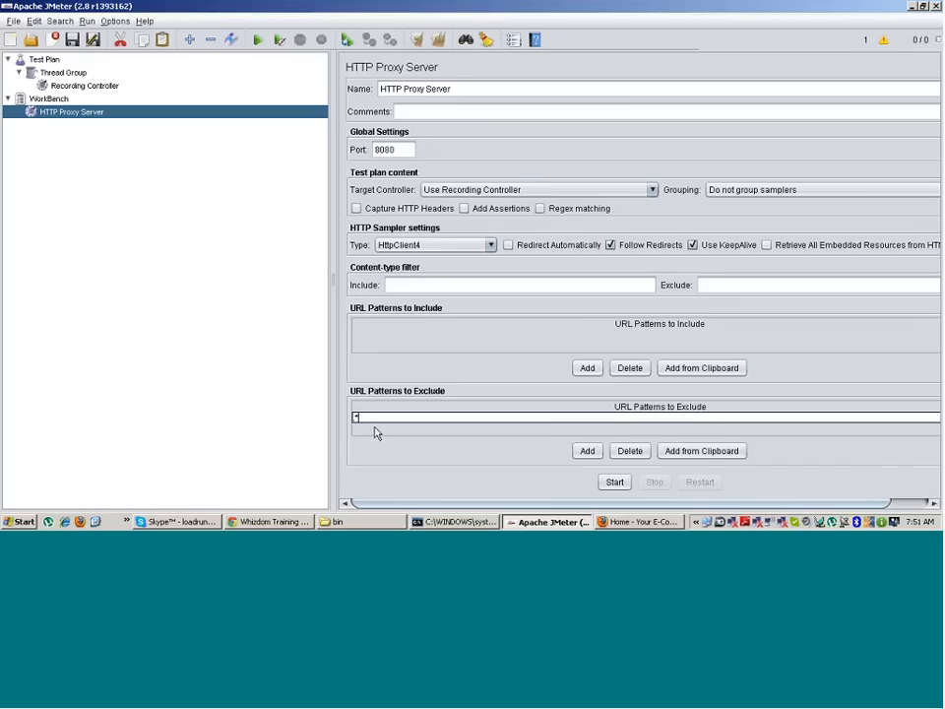
text(\.jpg)
drag(363, 420, 345, 417)
click(362, 418)
drag(362, 419, 351, 417)
click(379, 417)
click(357, 417)
text($)
double_click(357, 418)
click(362, 418)
drag(375, 418, 356, 414)
click(356, 418)
drag(374, 418, 365, 433)
Step: Add a second URL exclude pattern, .*\.css$
click(584, 450)
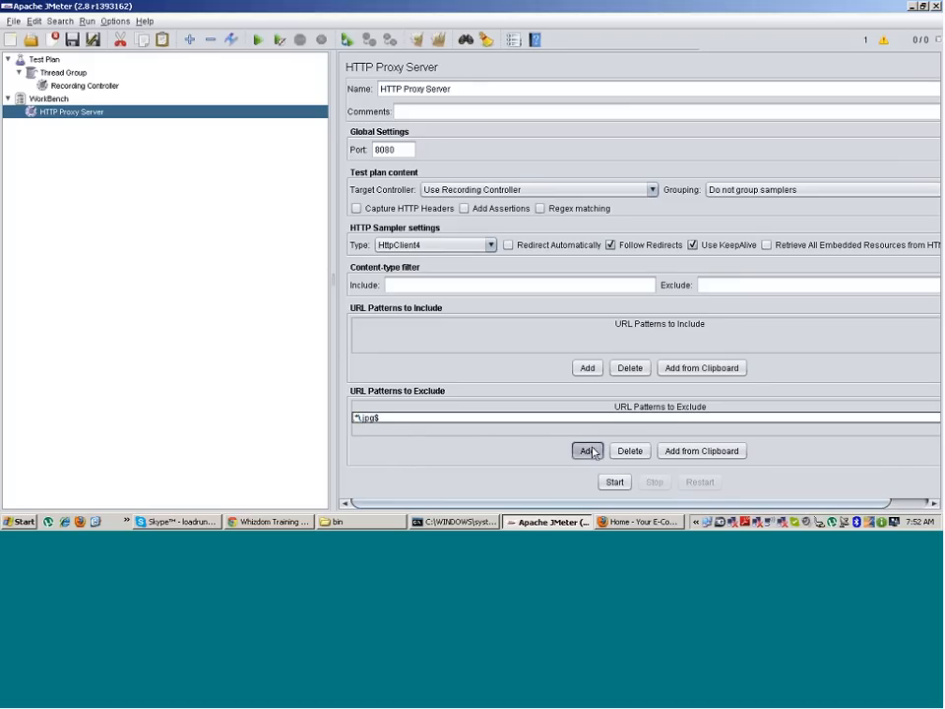
double_click(506, 428)
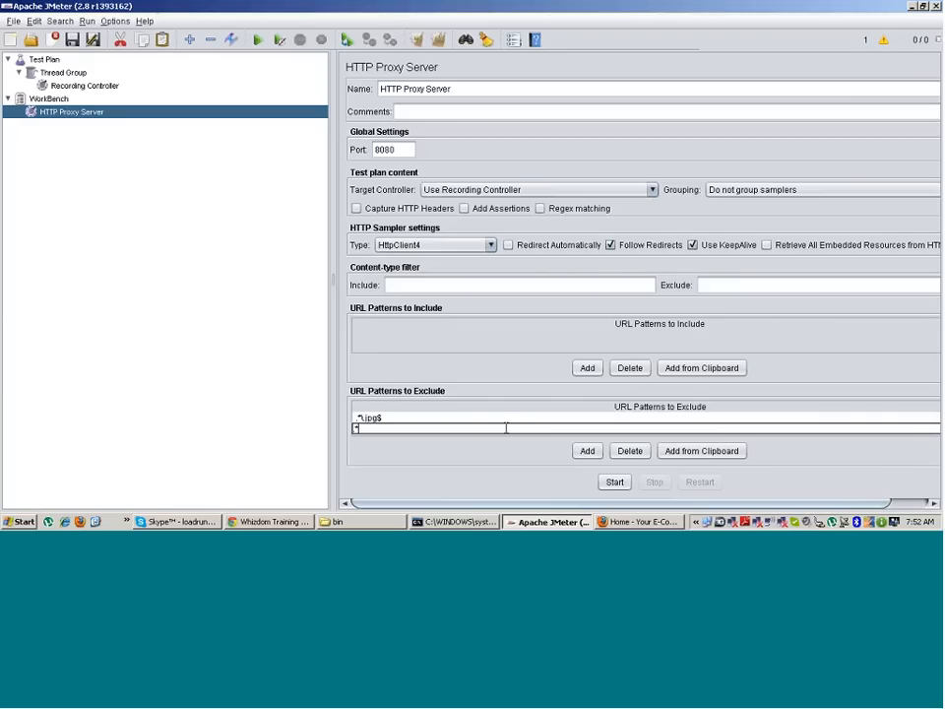
text(*\.css$)
key(Return)
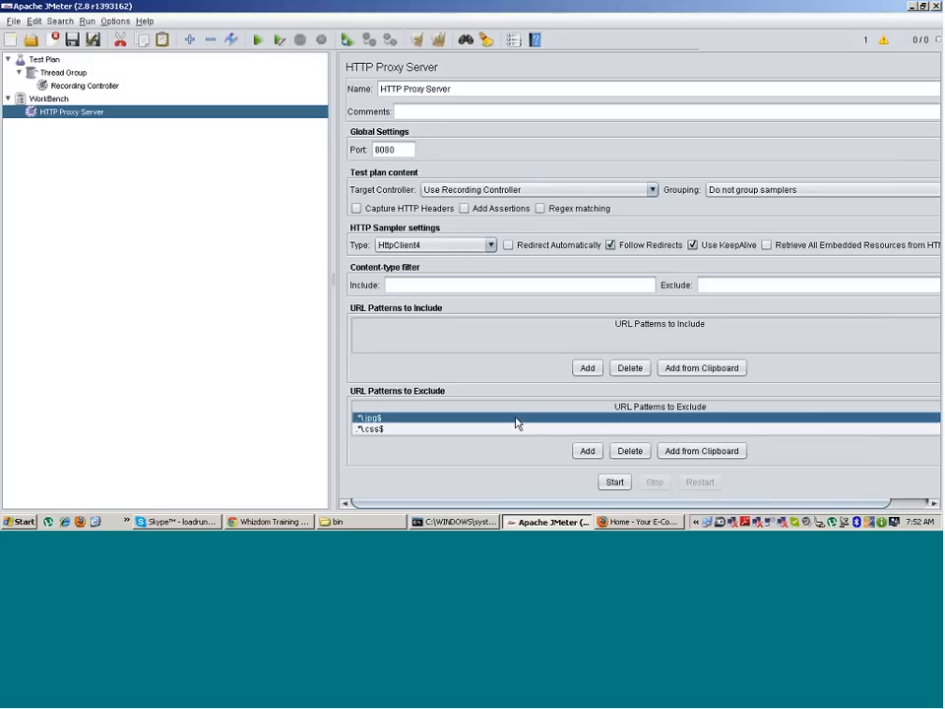
Step: Add a third URL exclude pattern, .*\.js$
click(591, 451)
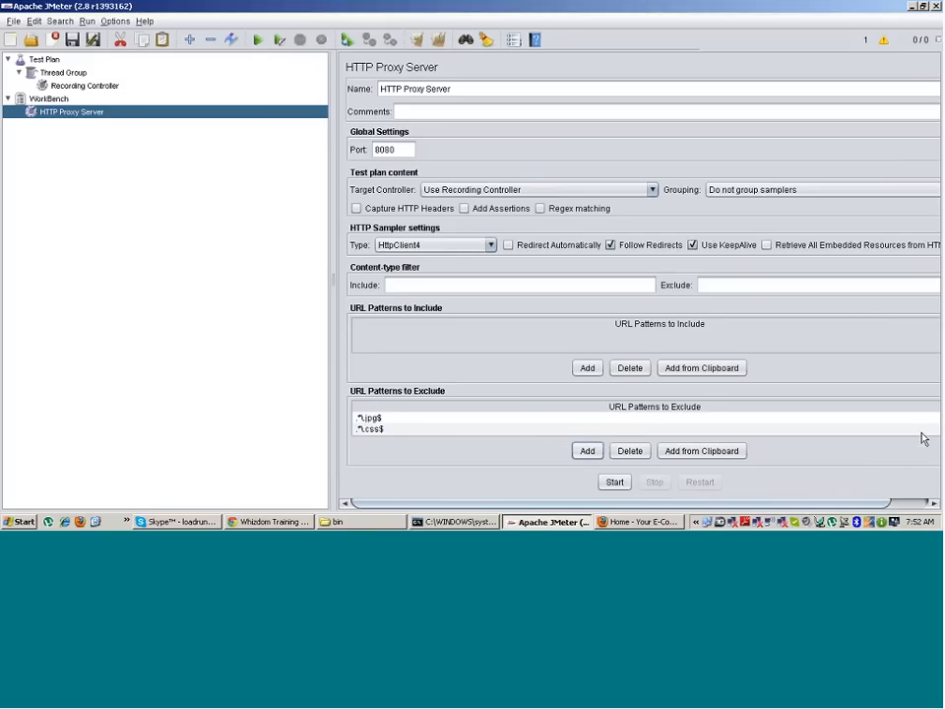
click(406, 433)
click(409, 421)
click(409, 426)
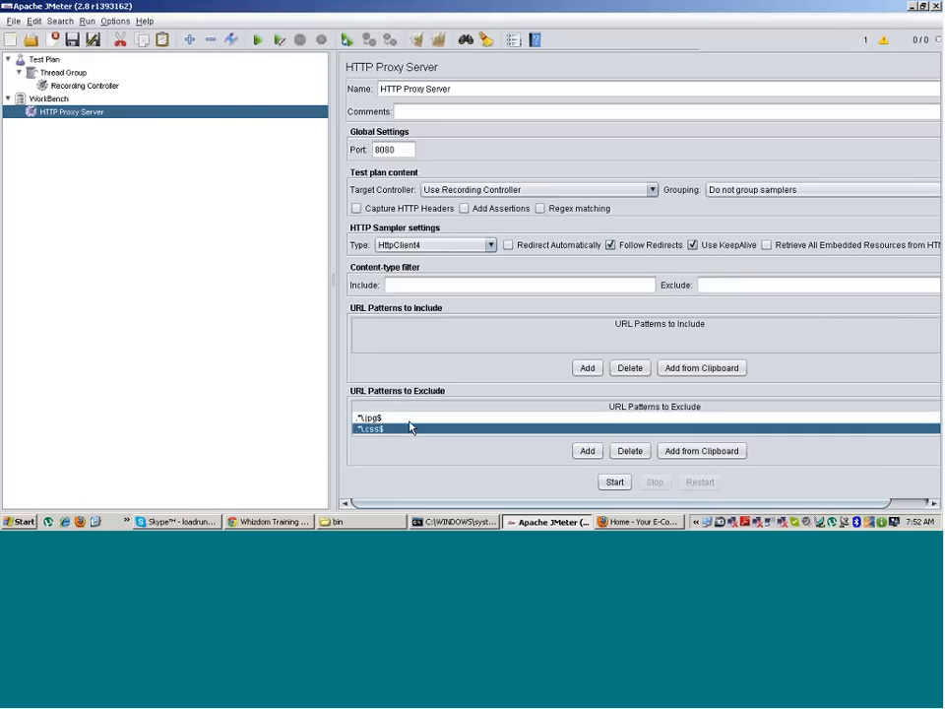
key(Down)
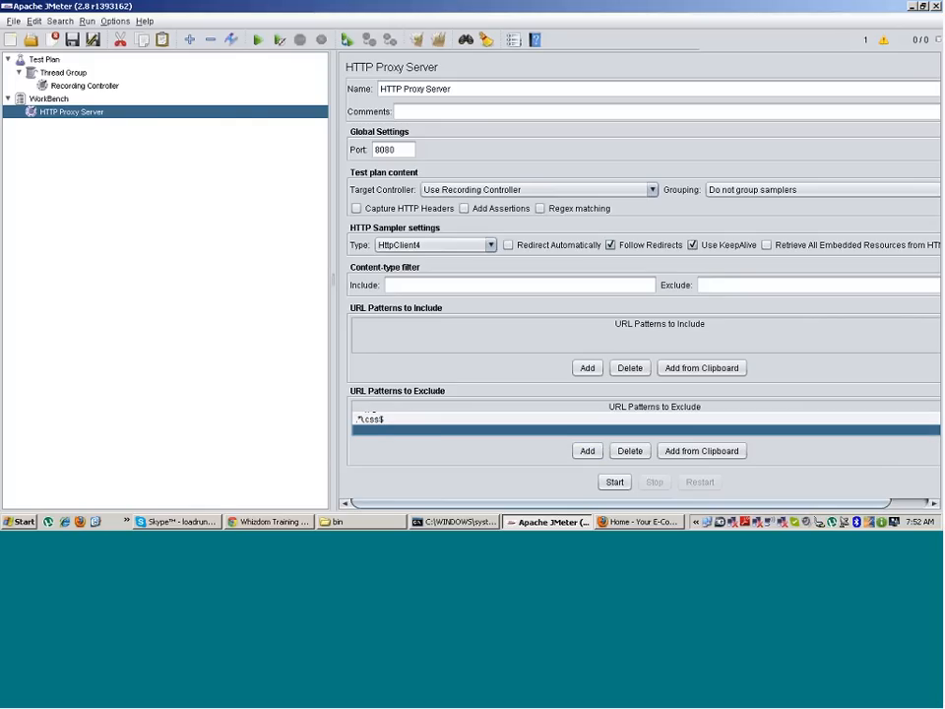
double_click(377, 429)
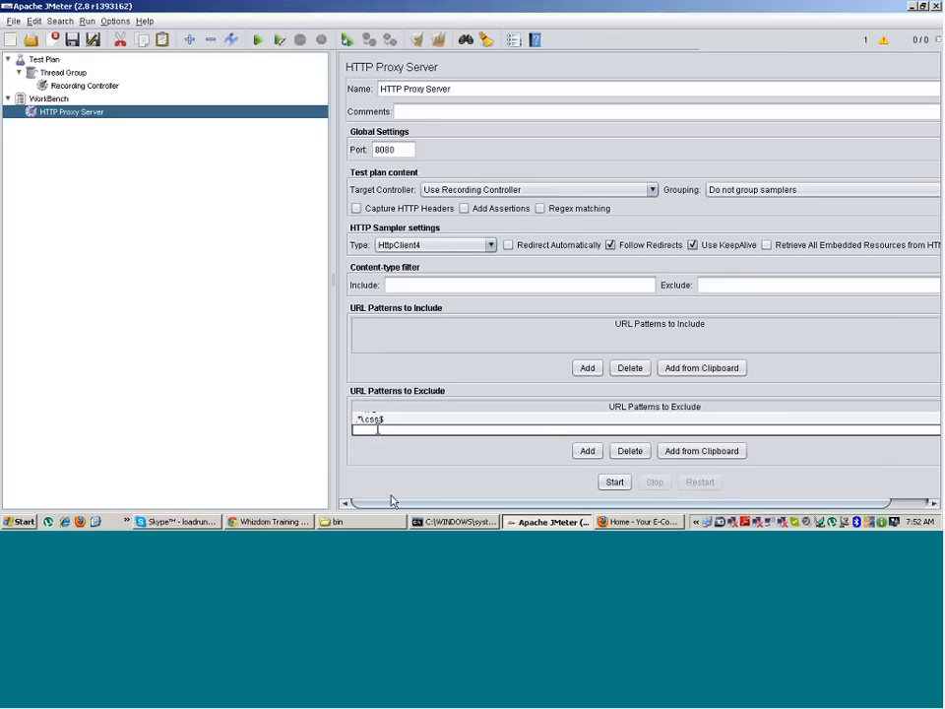
click(923, 7)
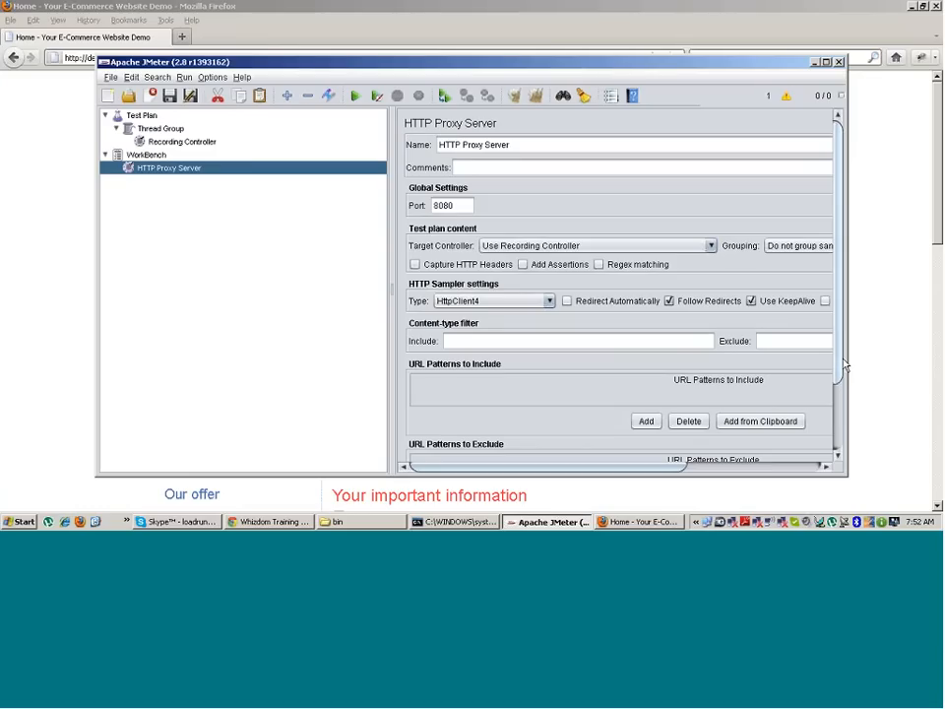
drag(882, 359, 942, 358)
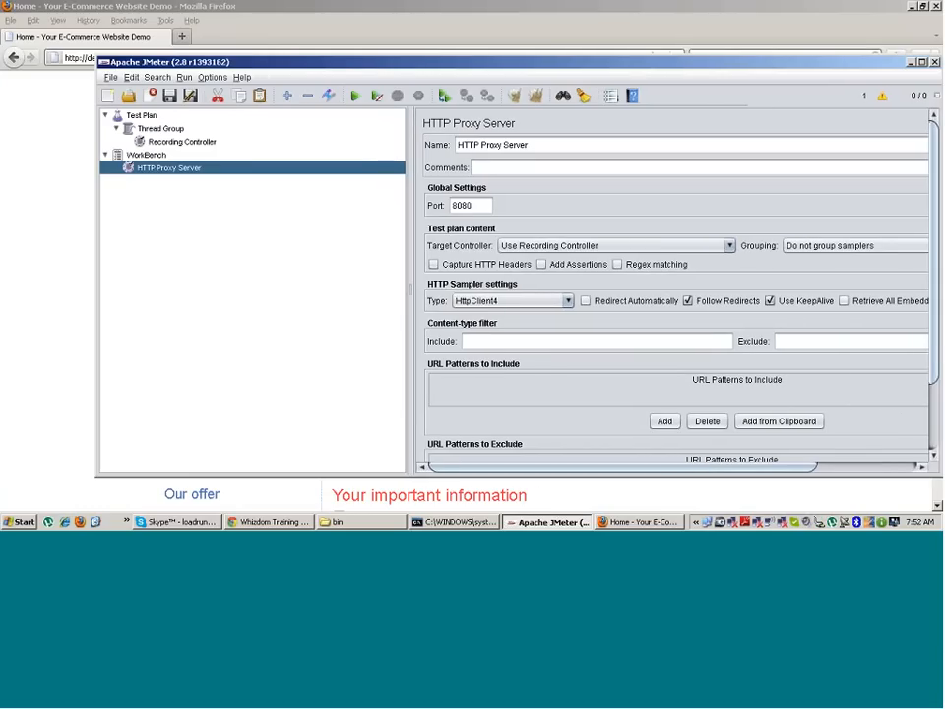
click(922, 62)
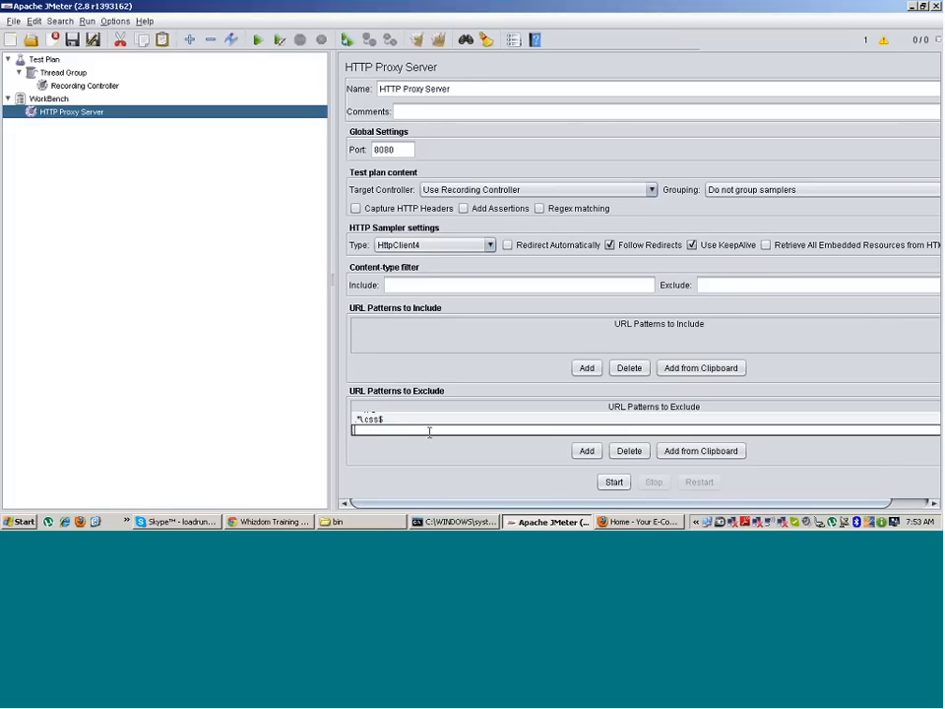
text(.*\.js$)
Step: Start the proxy, then switch to Firefox and reload the demo.steamworx.net home page
click(622, 487)
click(630, 523)
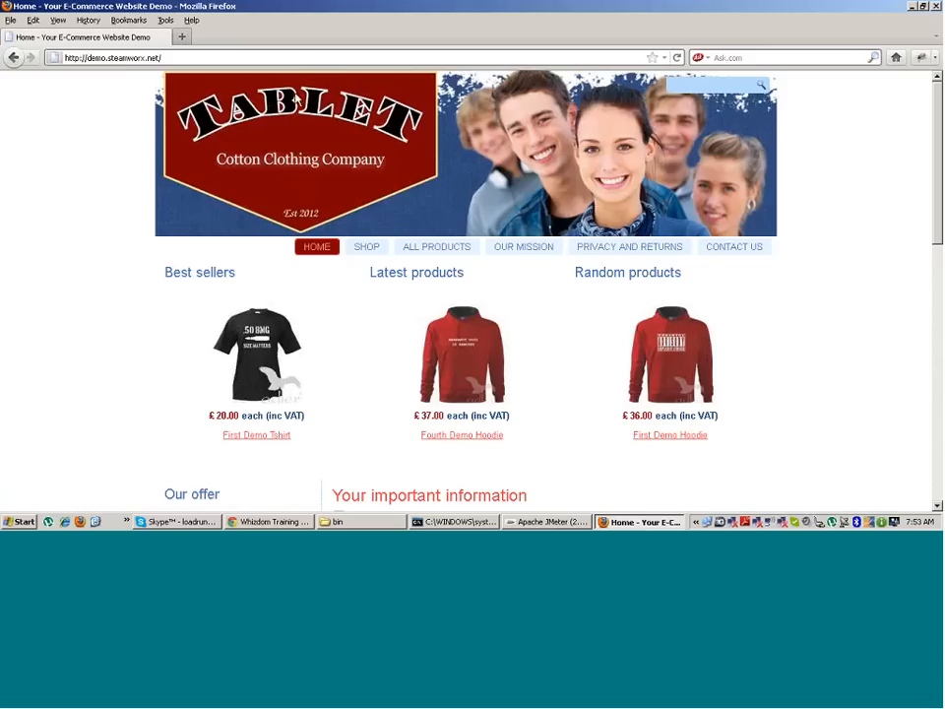
click(297, 58)
key(Return)
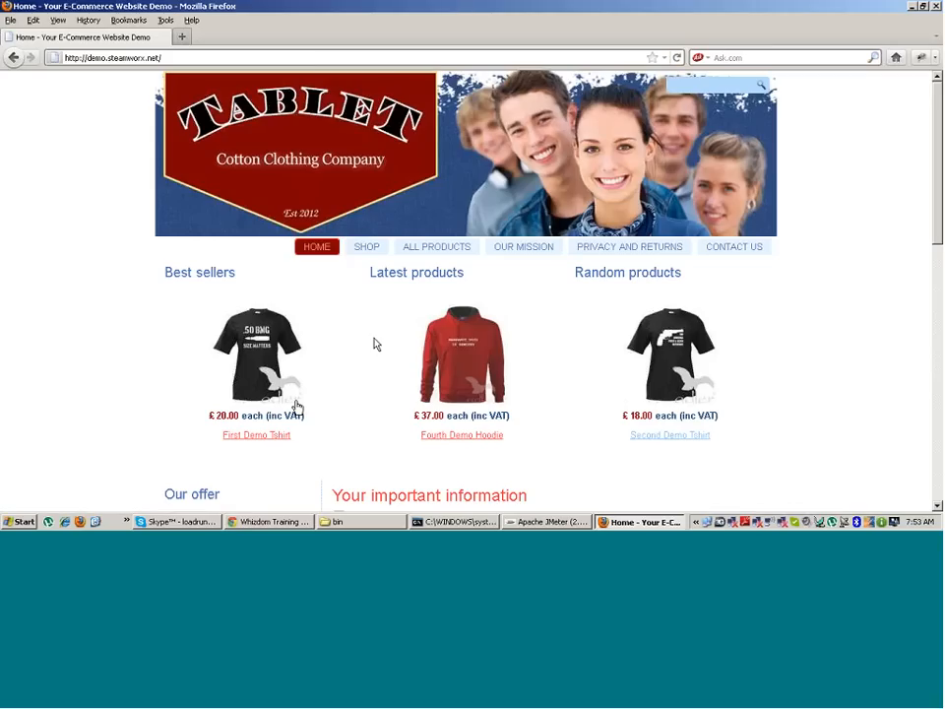
Step: Switch to JMeter, expand the Recording Controller and open the recorded frontend_custom1.css request
key(alt+Tab)
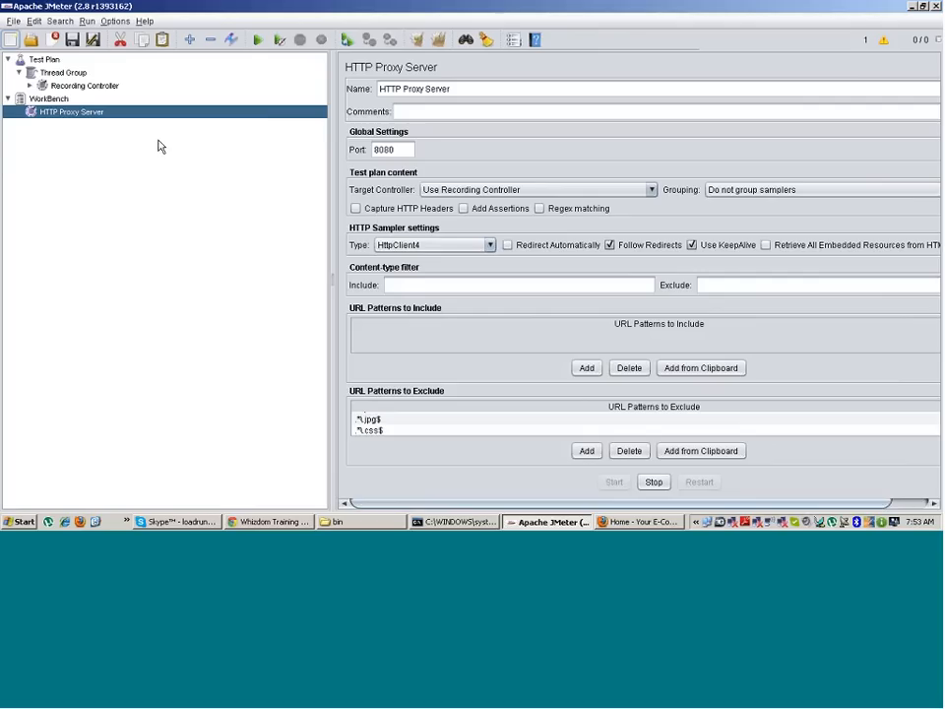
click(61, 90)
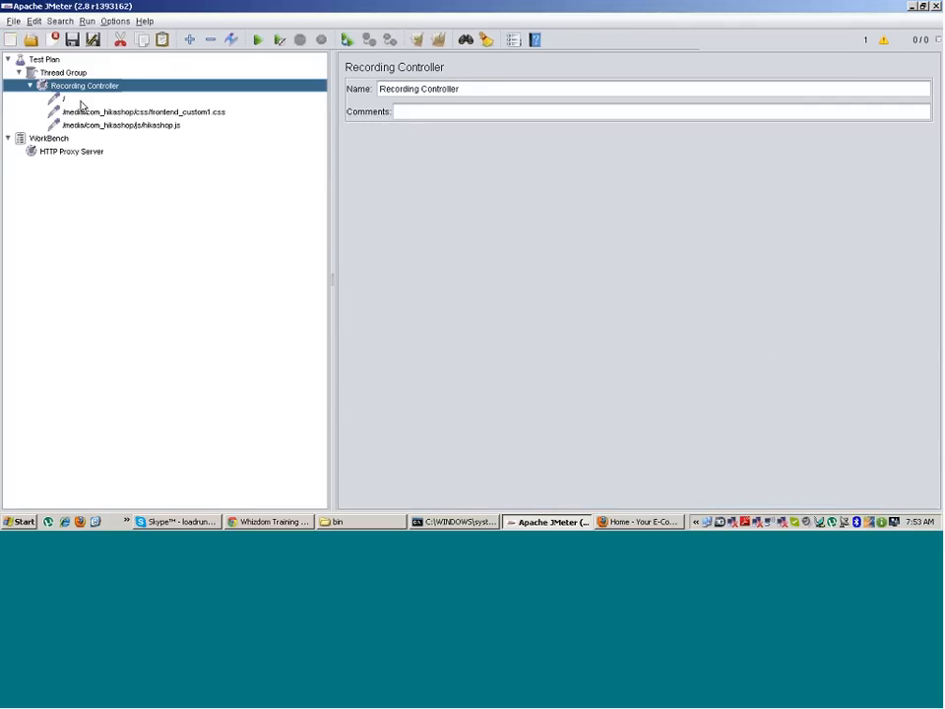
click(218, 113)
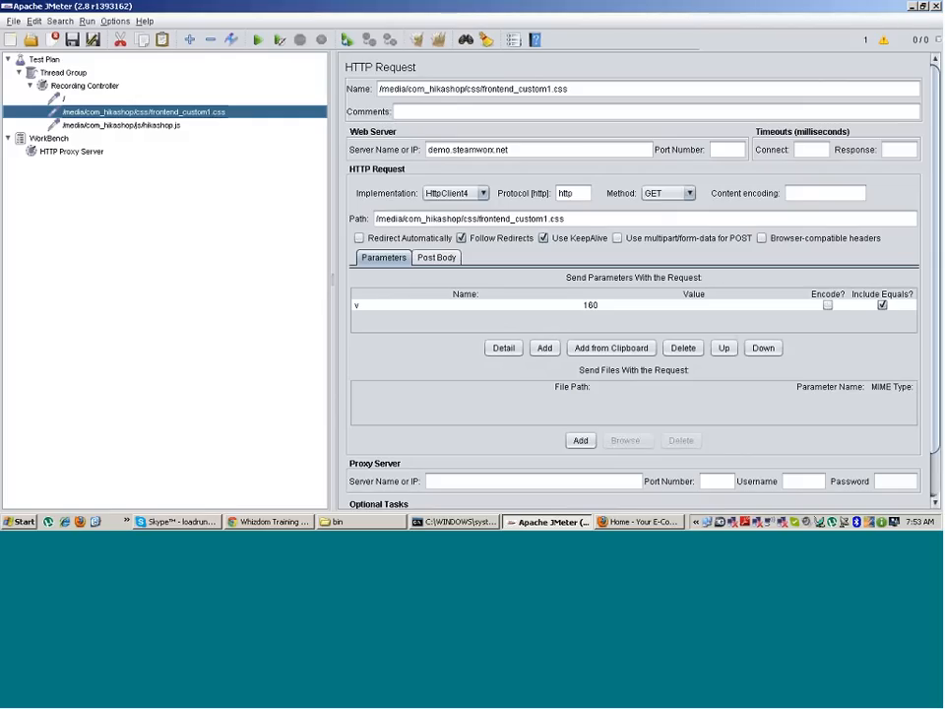
Step: Examine the entries in the HTTP Proxy Server's list of URL Patterns to Exclude
click(77, 153)
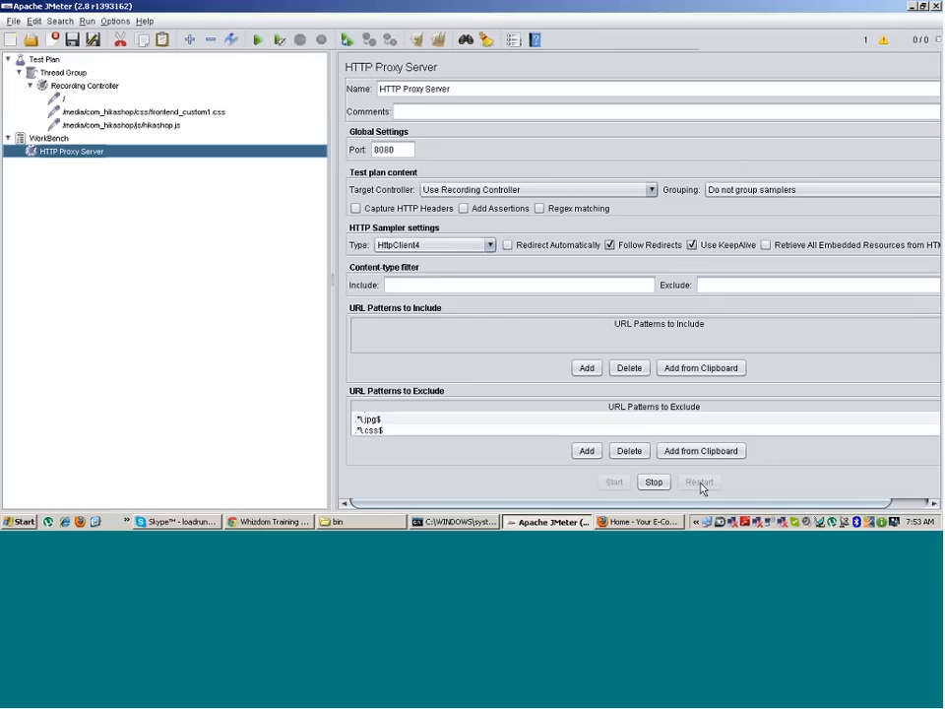
click(636, 421)
key(Up)
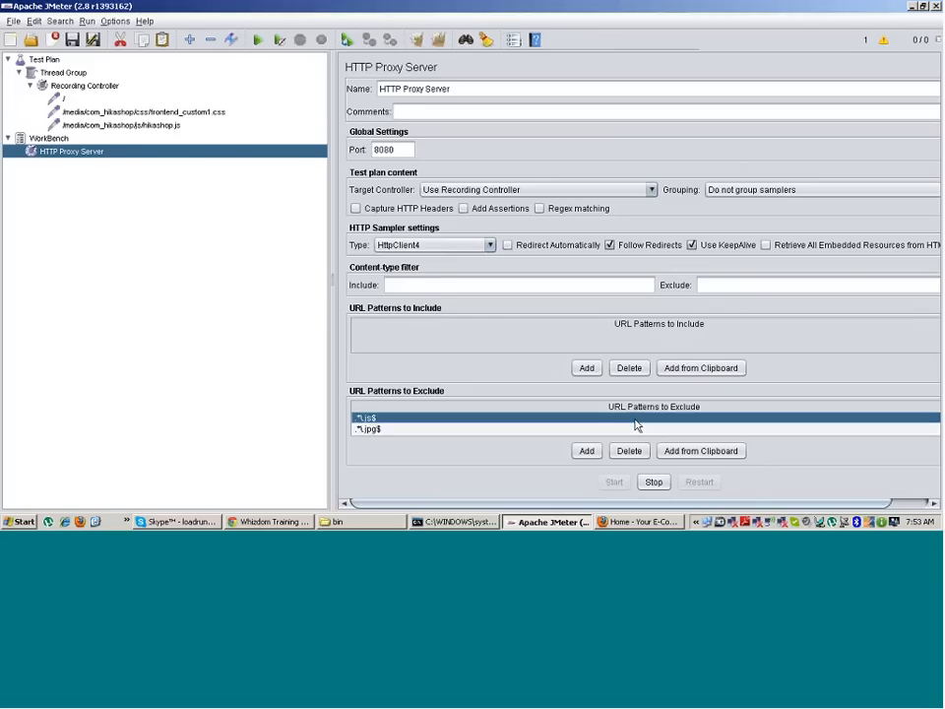
key(Down)
key(Down)
key(Up)
key(Up)
key(Down)
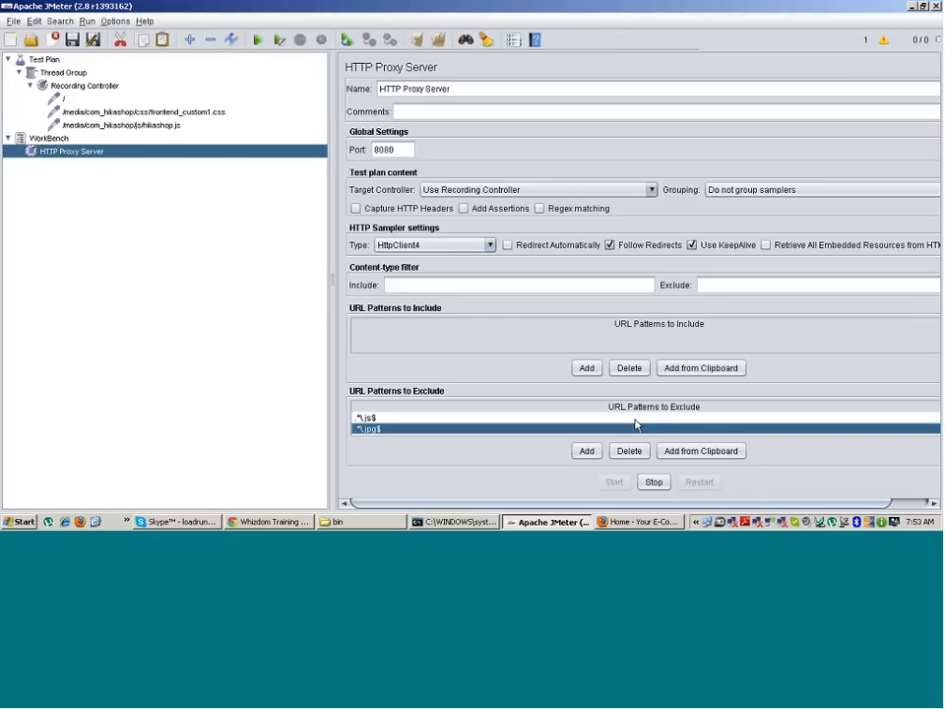
key(Up)
key(Down)
key(Down)
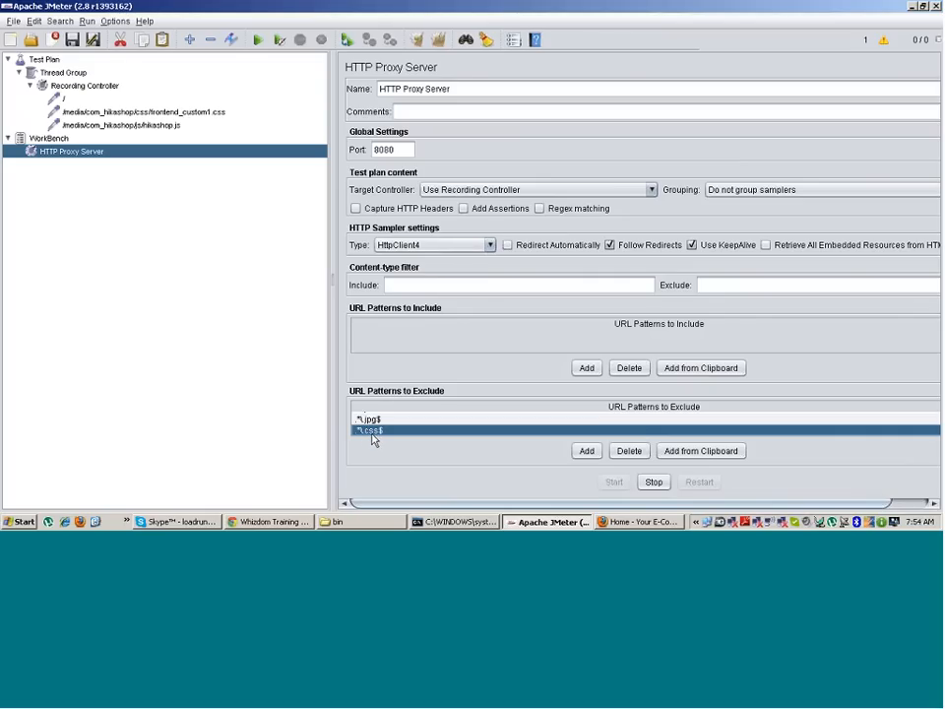
Step: Switch to Firefox, open the Second Demo Tshirt product page, and briefly check the newly recorded requests in JMeter
click(603, 522)
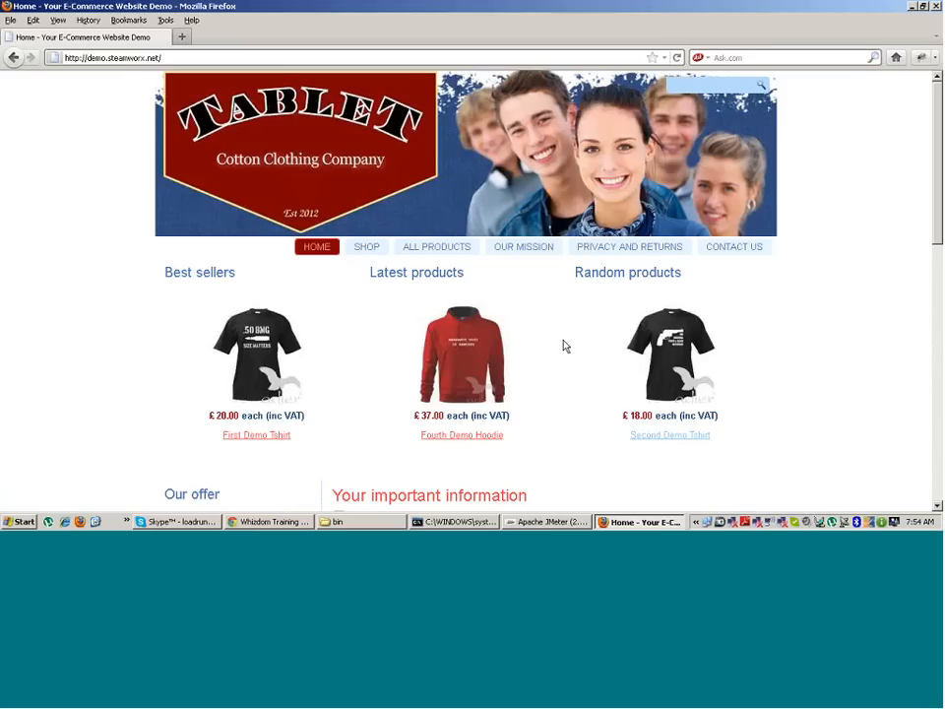
click(669, 442)
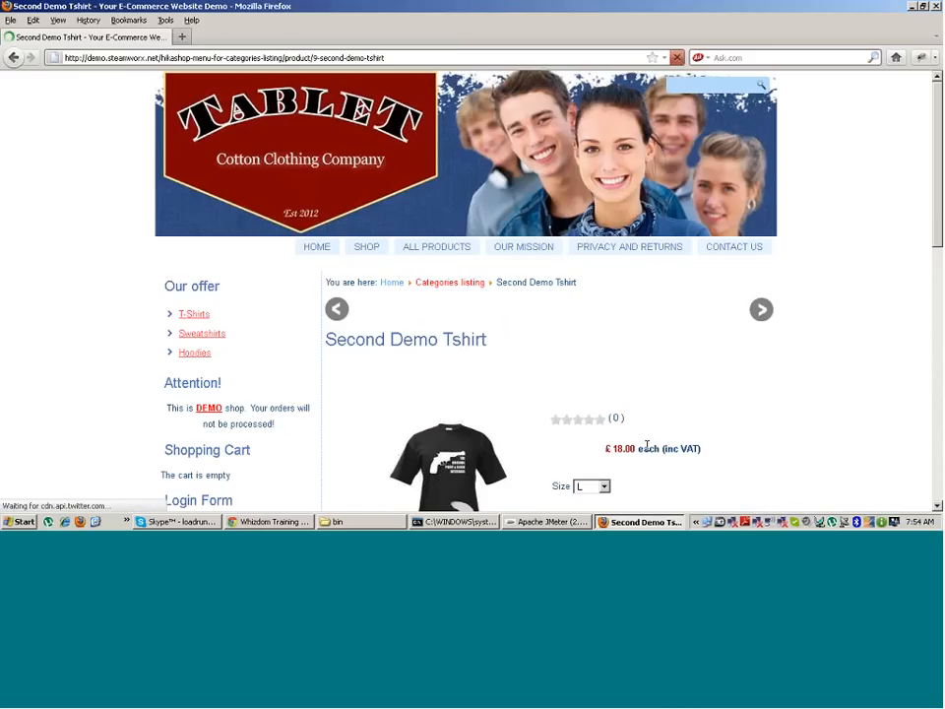
click(669, 523)
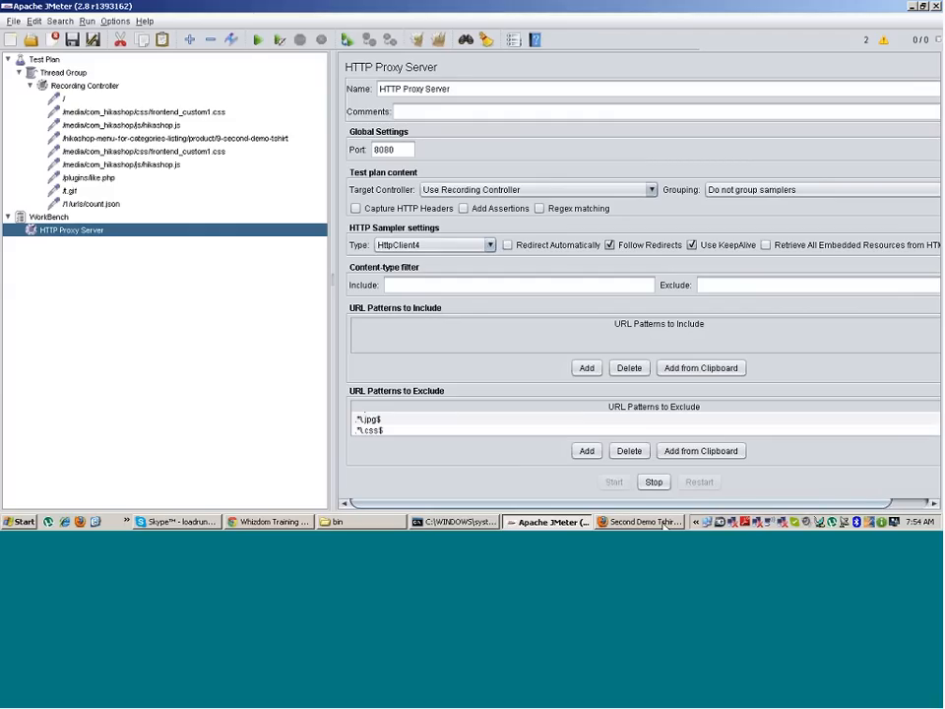
click(665, 523)
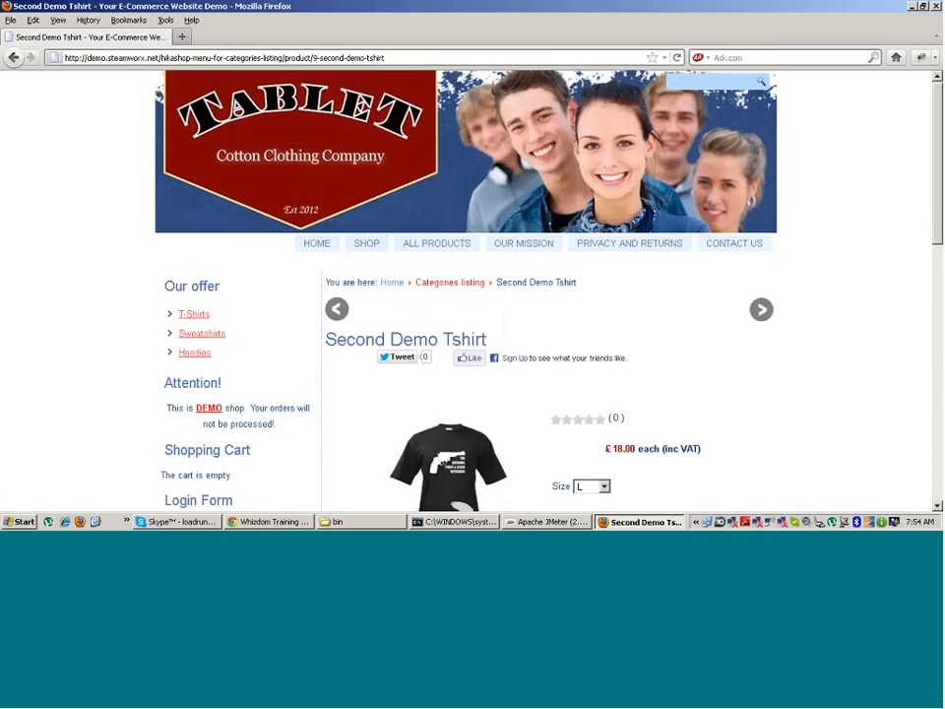
Step: Add the Second Demo Tshirt to the shopping cart, then switch to JMeter and stop the HTTP Proxy Server
scroll(703, 236, down, 5)
click(703, 235)
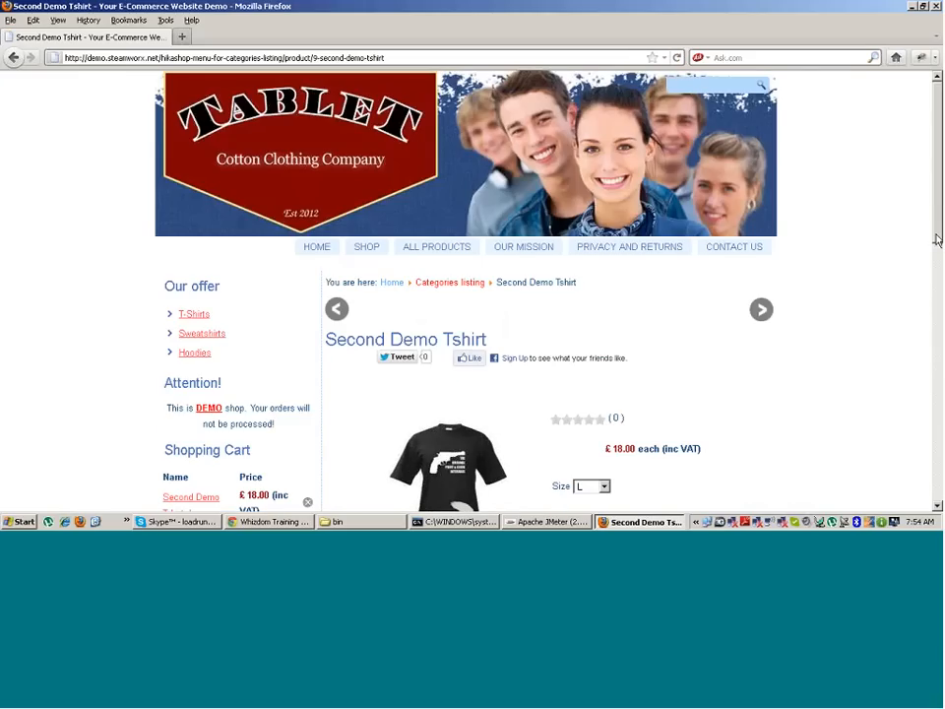
drag(936, 235, 937, 319)
click(642, 521)
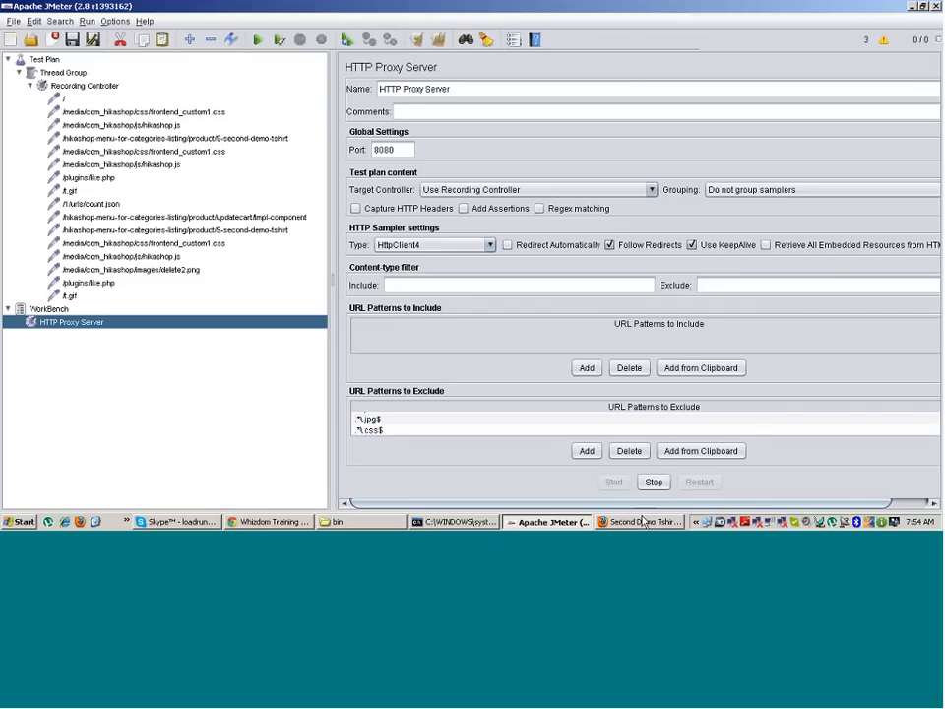
click(655, 483)
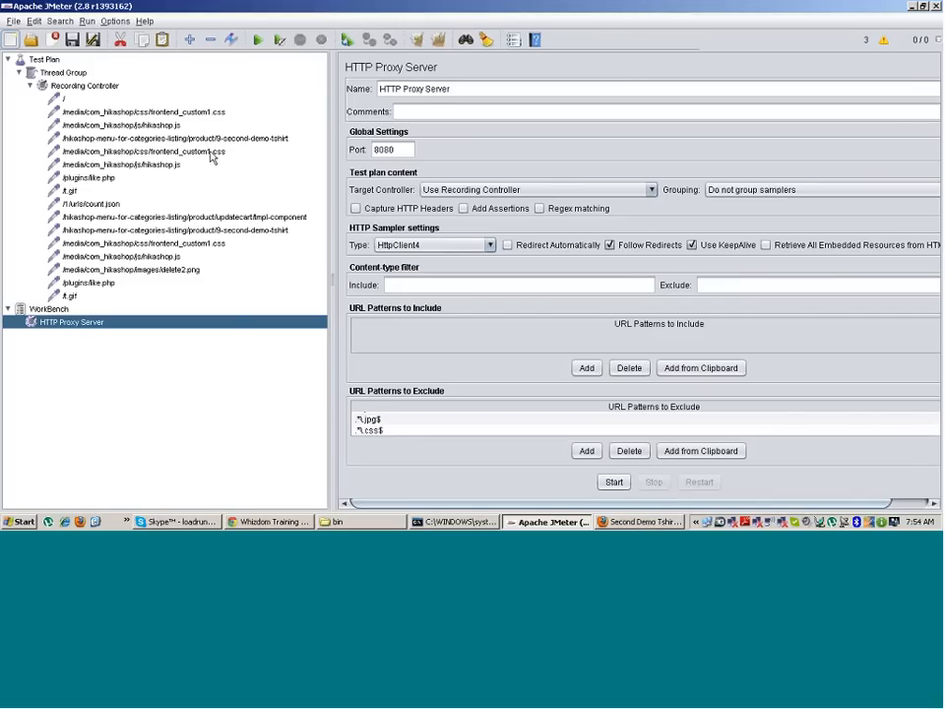
Step: Delete the recorded frontend_custom1.css and hikashop.js requests that directly follow the home page request
click(185, 112)
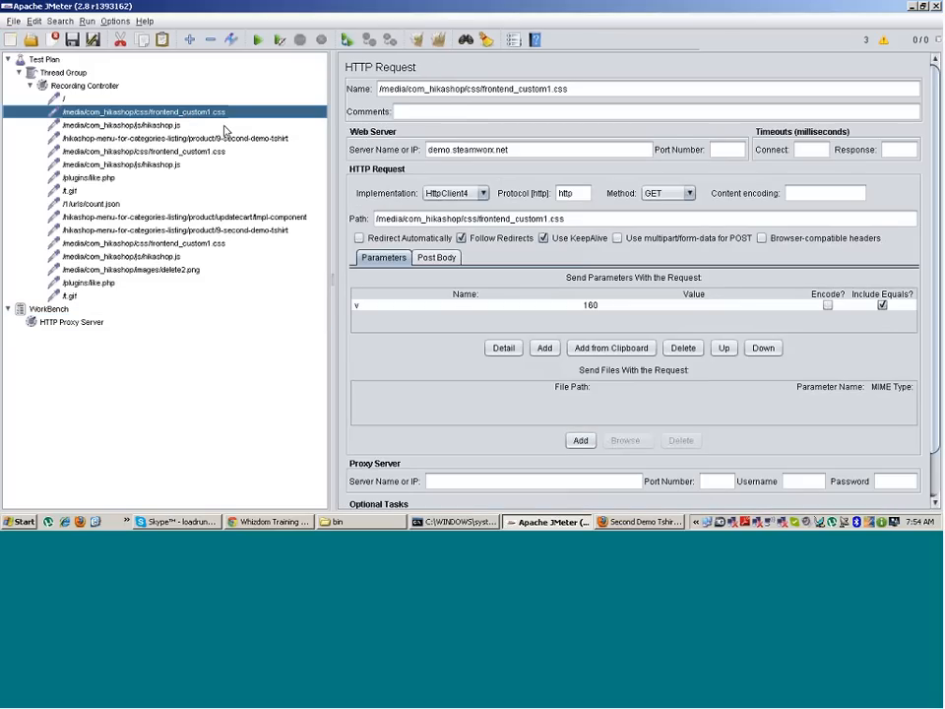
click(95, 325)
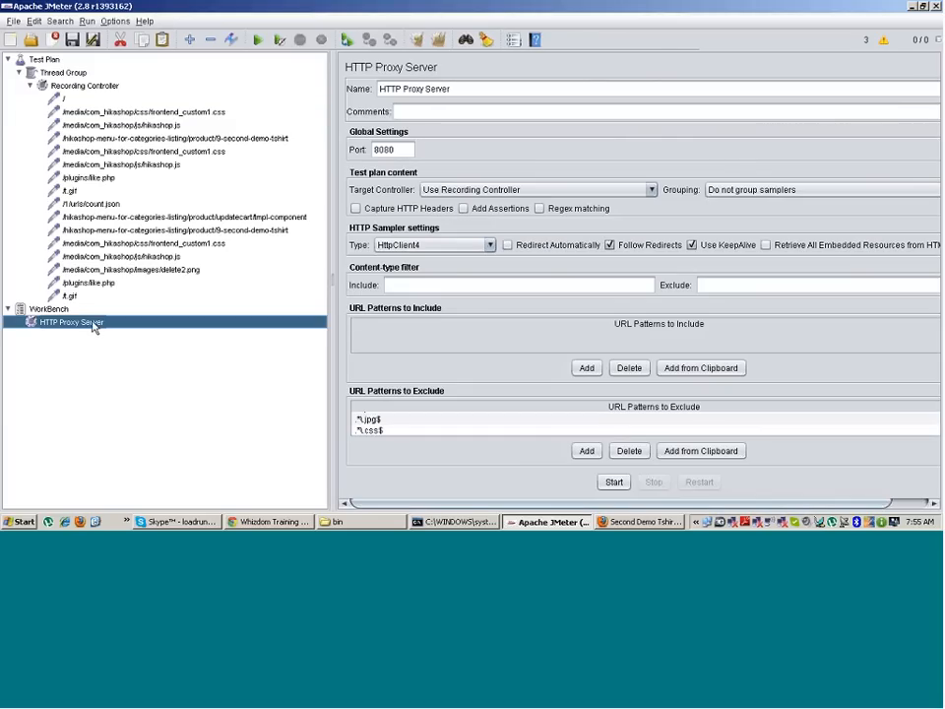
click(153, 115)
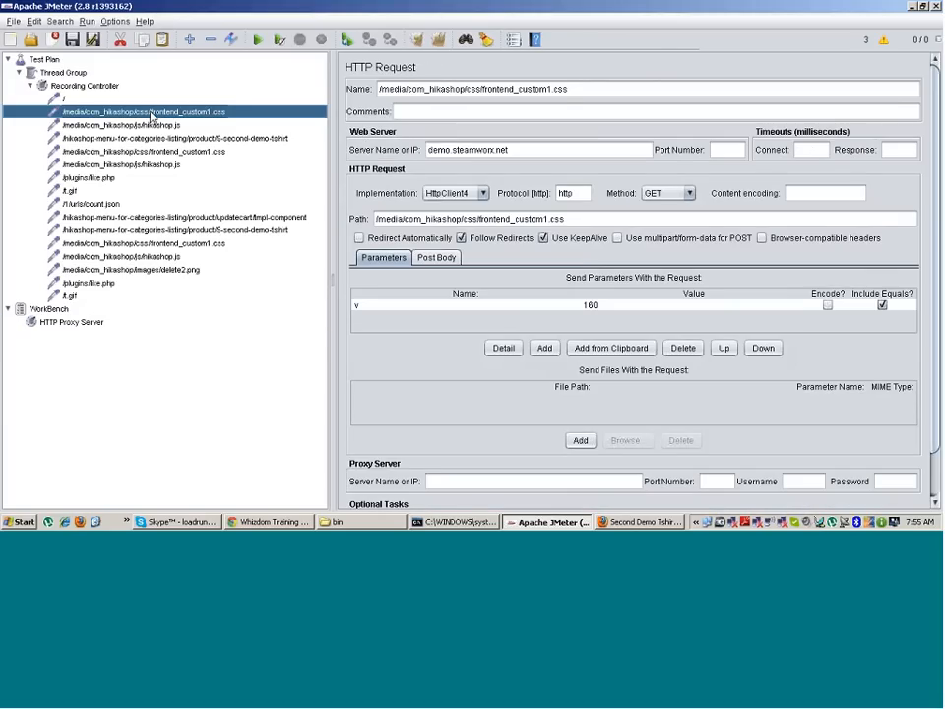
key(shift+Down)
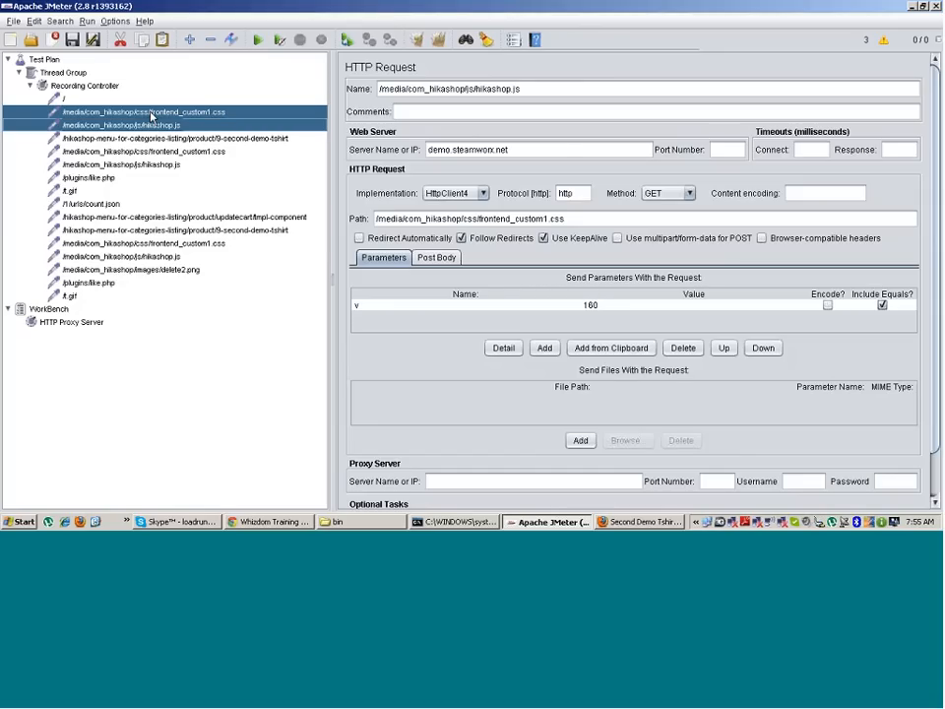
key(Delete)
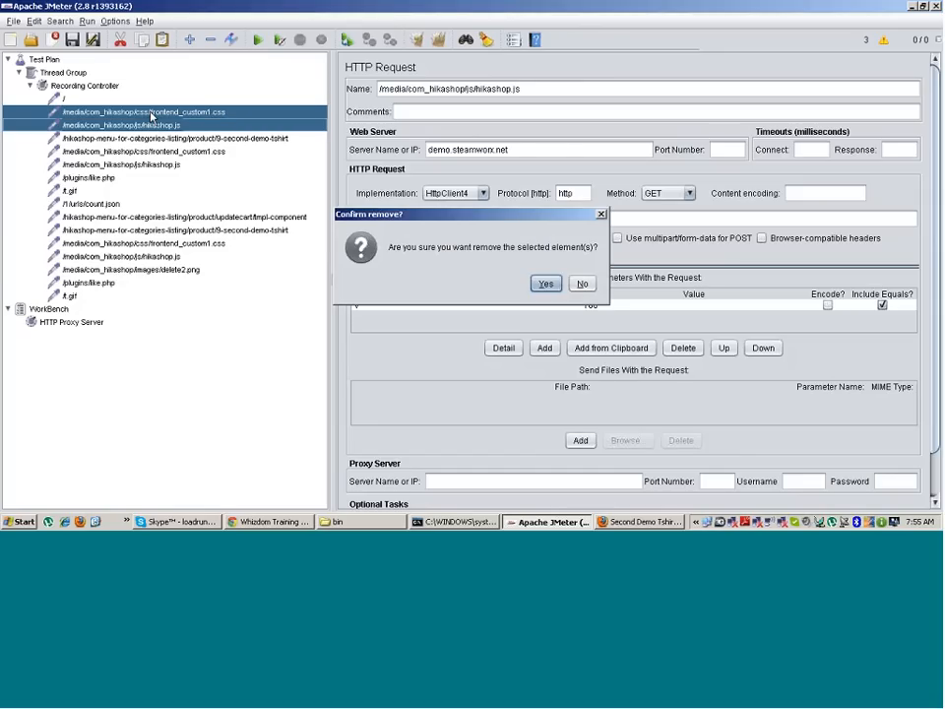
key(Return)
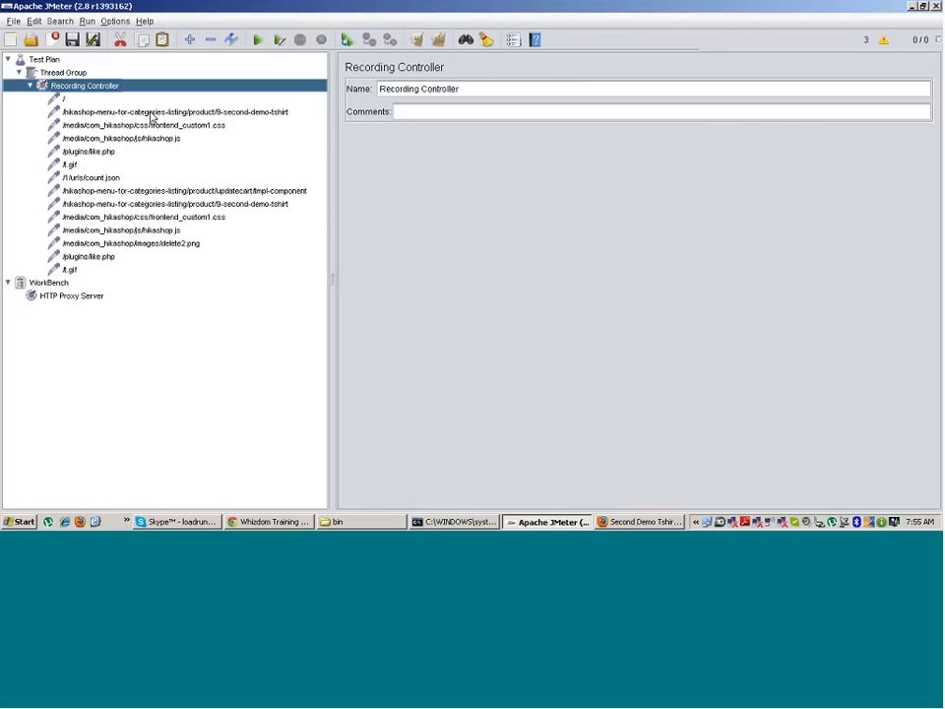
Step: Delete the frontend_custom1.css and hikashop.js requests recorded after the first 9-second-demo-tshirt product page request
click(153, 114)
key(Down)
key(shift+Down)
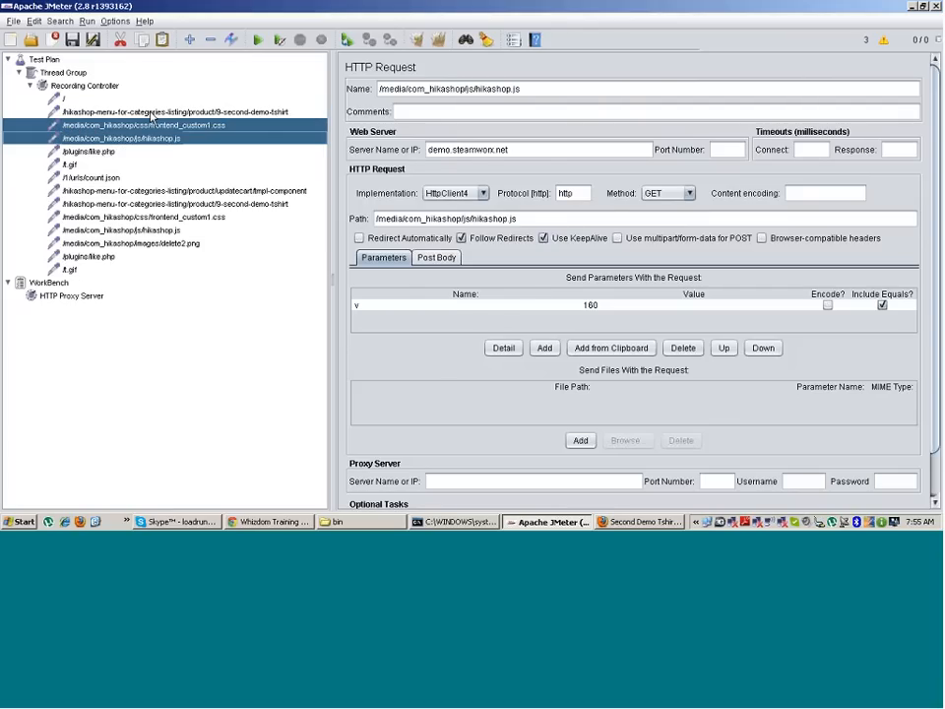
key(Delete)
key(Return)
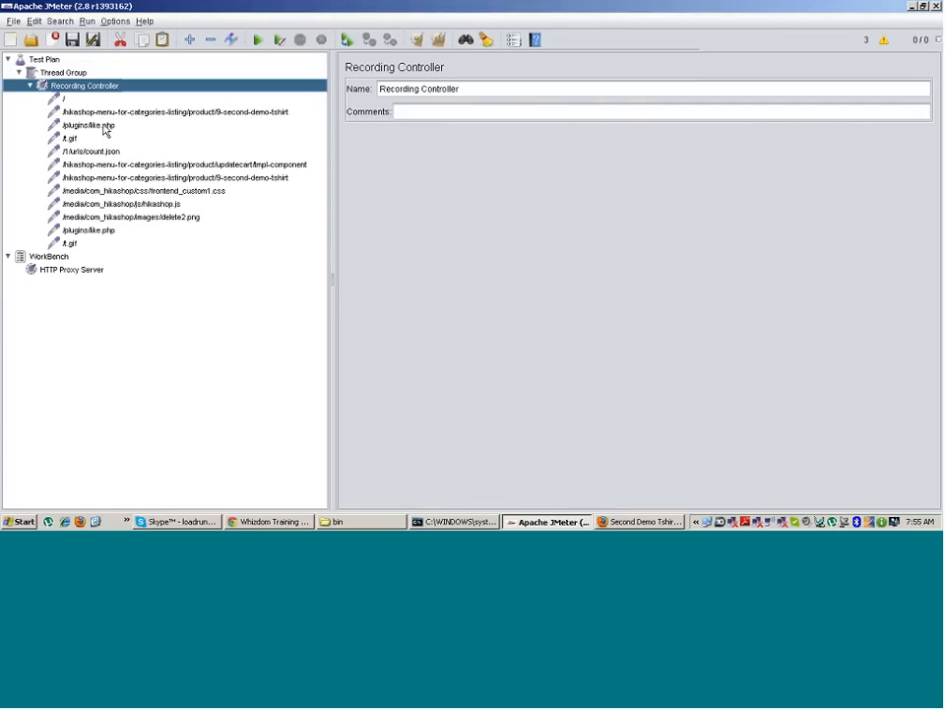
click(104, 125)
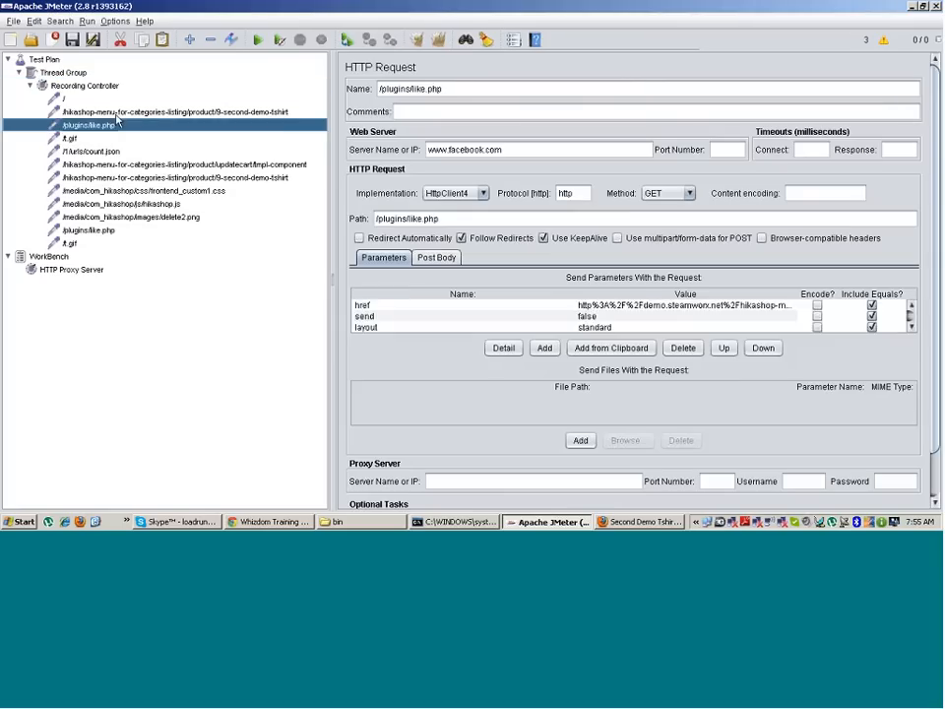
click(115, 113)
click(105, 126)
key(Delete)
key(Return)
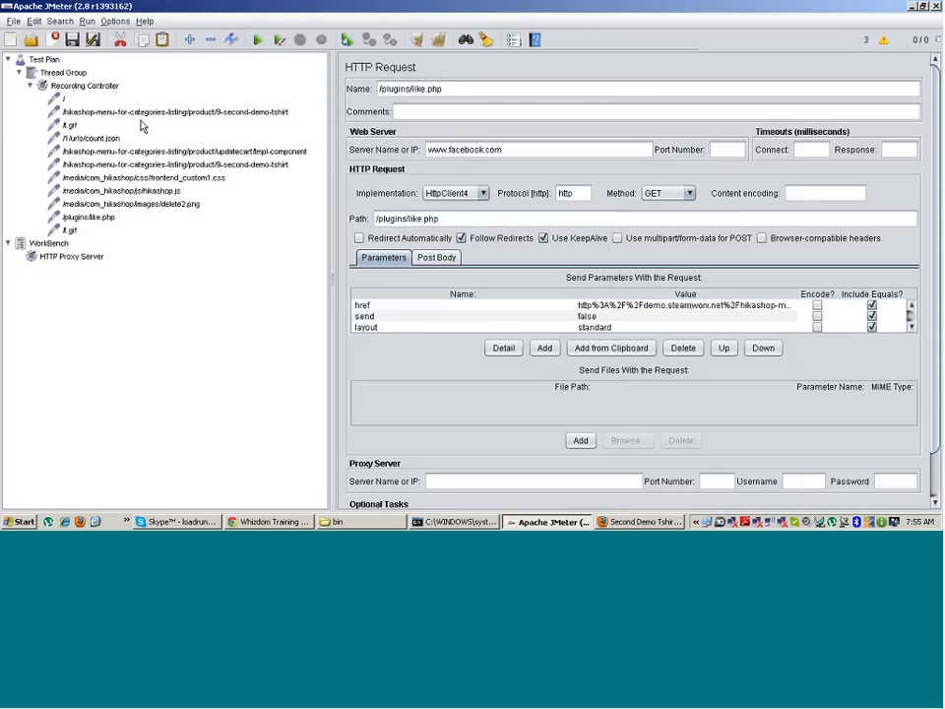
Step: Delete the Twitter requests /t.gif and /1/urls/count.json that follow the first product page request
click(70, 126)
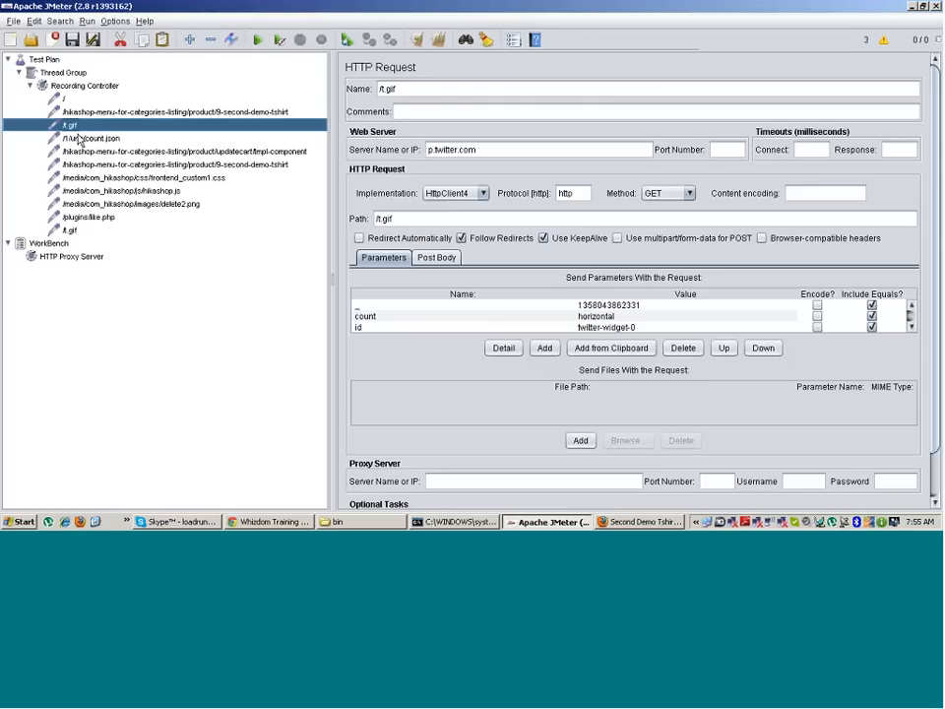
key(Delete)
key(Return)
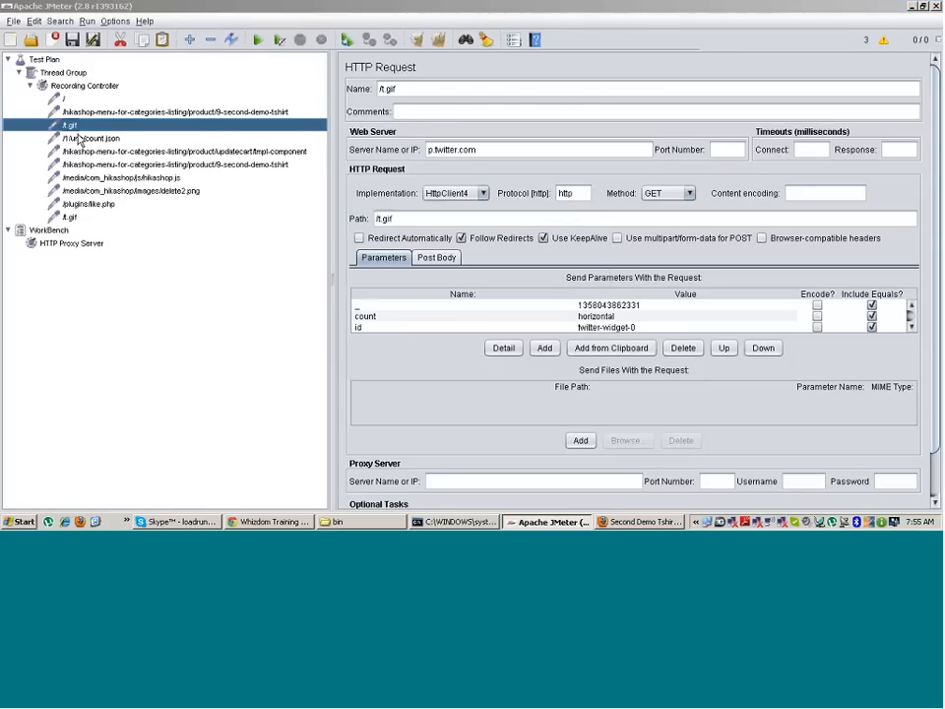
click(98, 128)
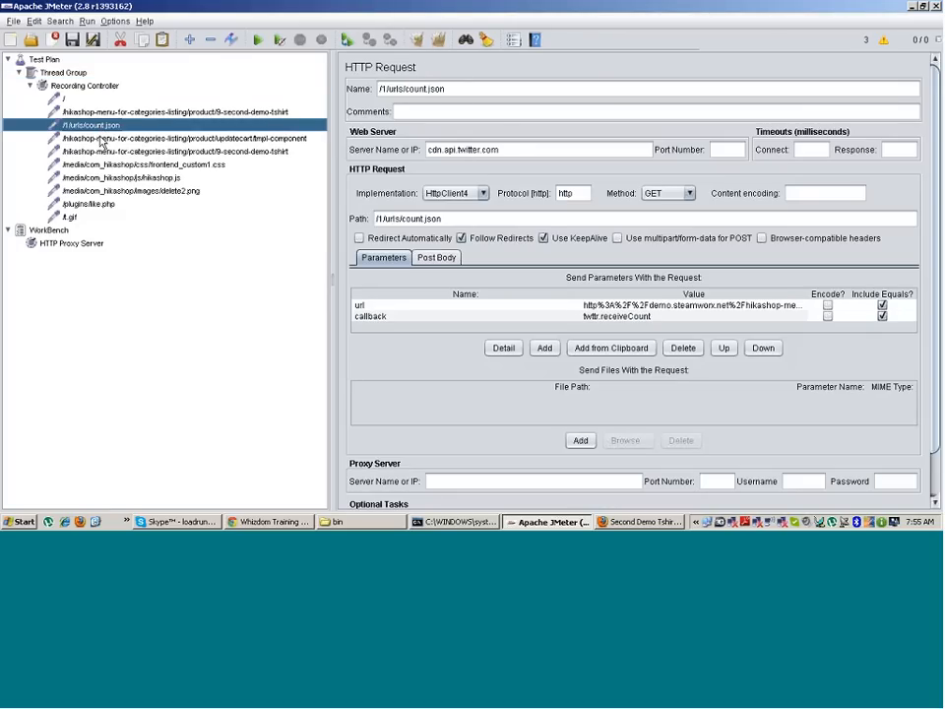
click(98, 138)
click(98, 126)
key(Delete)
key(Return)
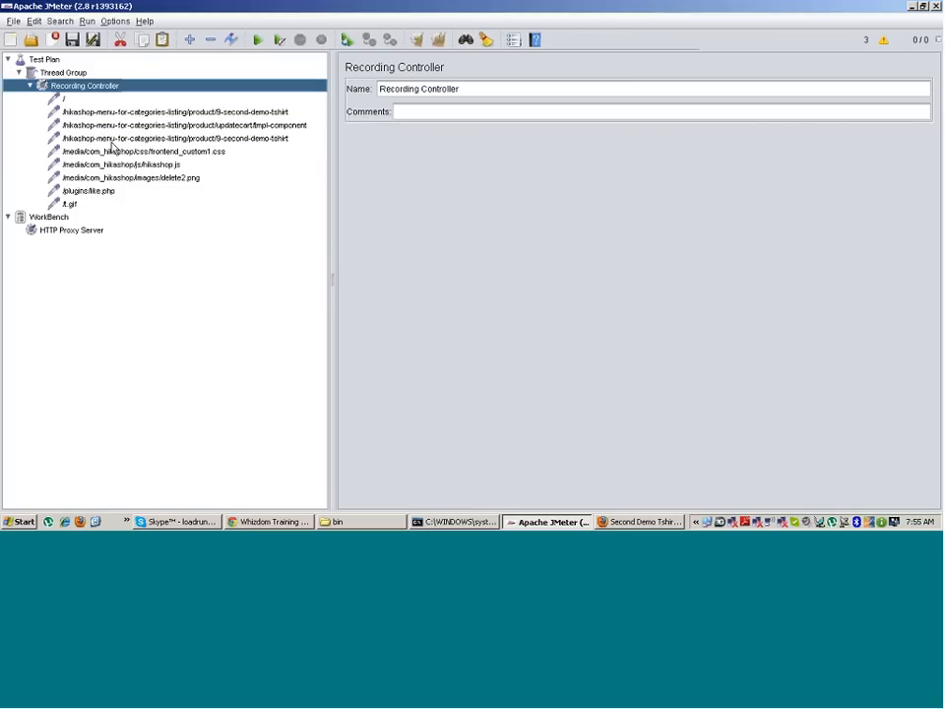
Step: Delete the last five recorded requests: frontend_custom1.css, hikashop.js, delete2.png, /plugins/like.php and /t.gif
click(129, 139)
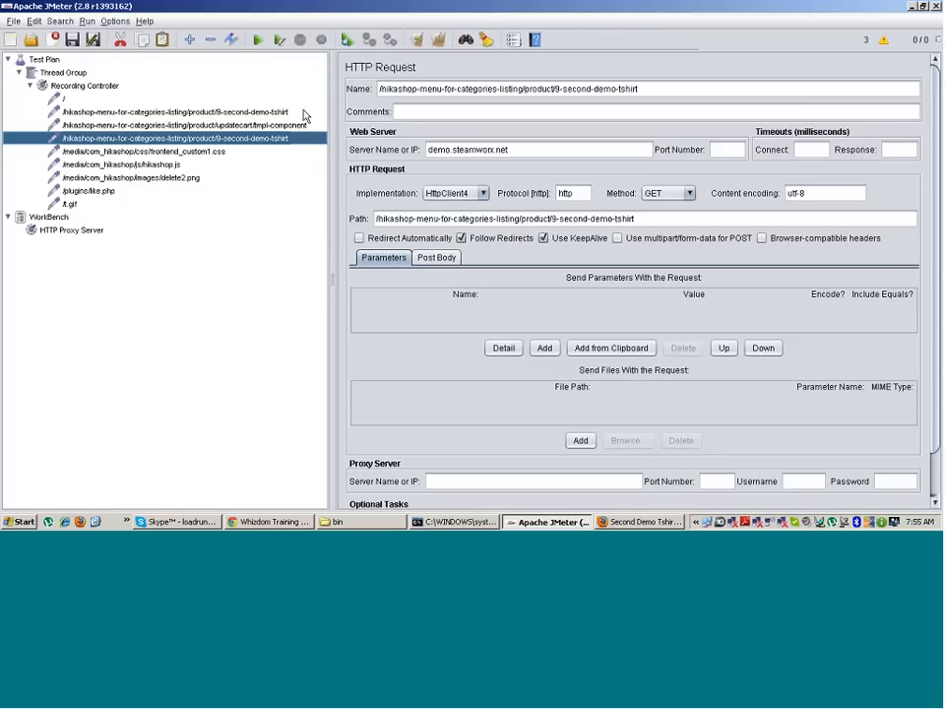
click(204, 152)
key(shift+Down)
key(shift+Down)
key(shift+Down)
key(shift+Down)
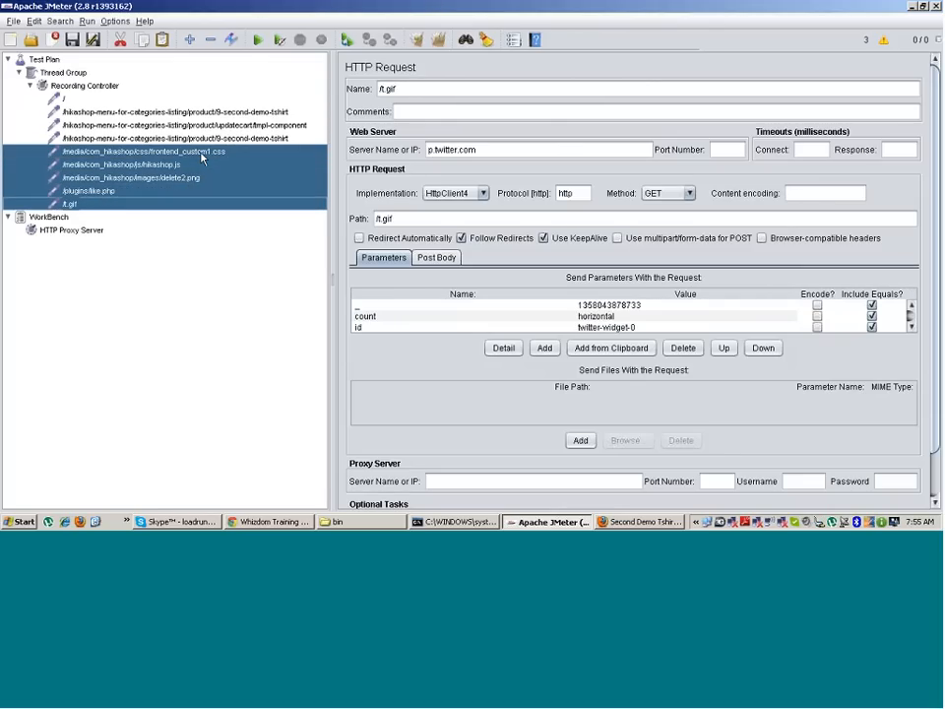
key(Delete)
key(Return)
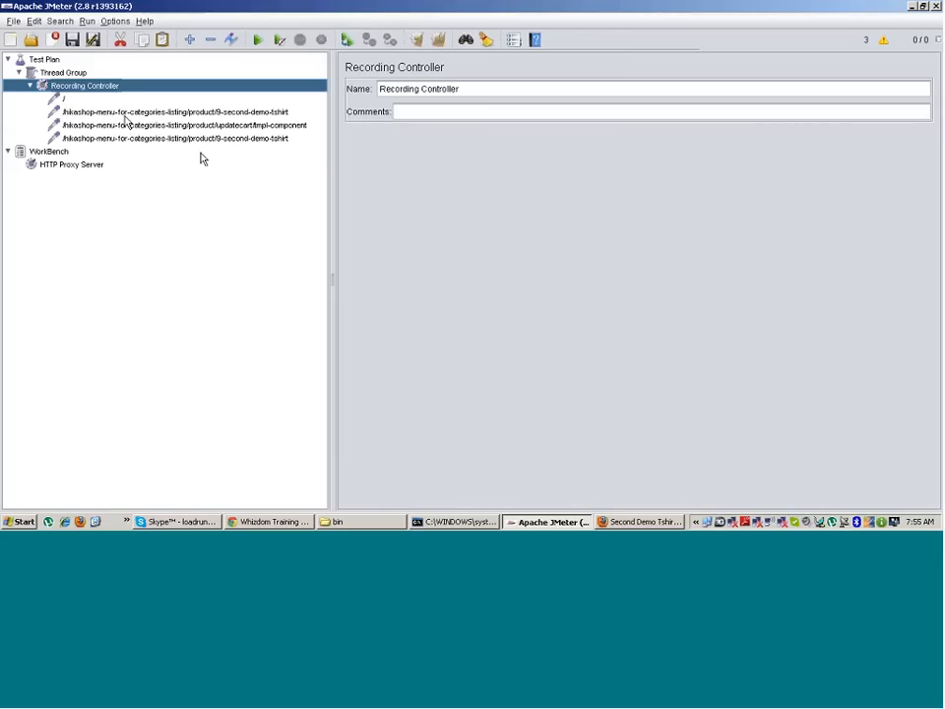
Step: Review the remaining recorded requests and rename the root "/" request to "Landing Page"
click(151, 114)
click(64, 100)
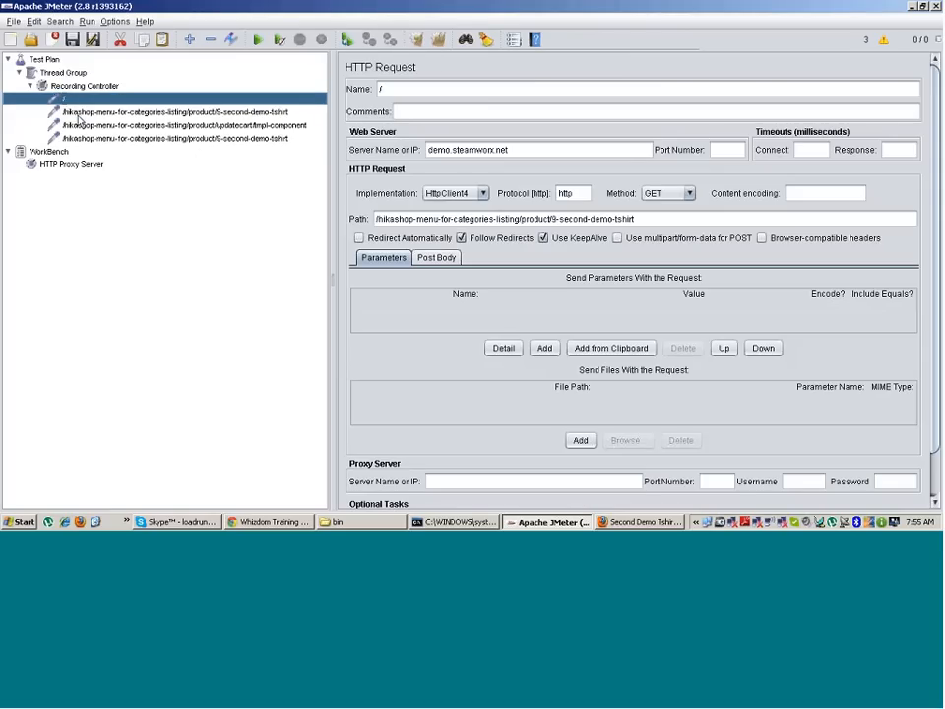
click(77, 114)
click(84, 126)
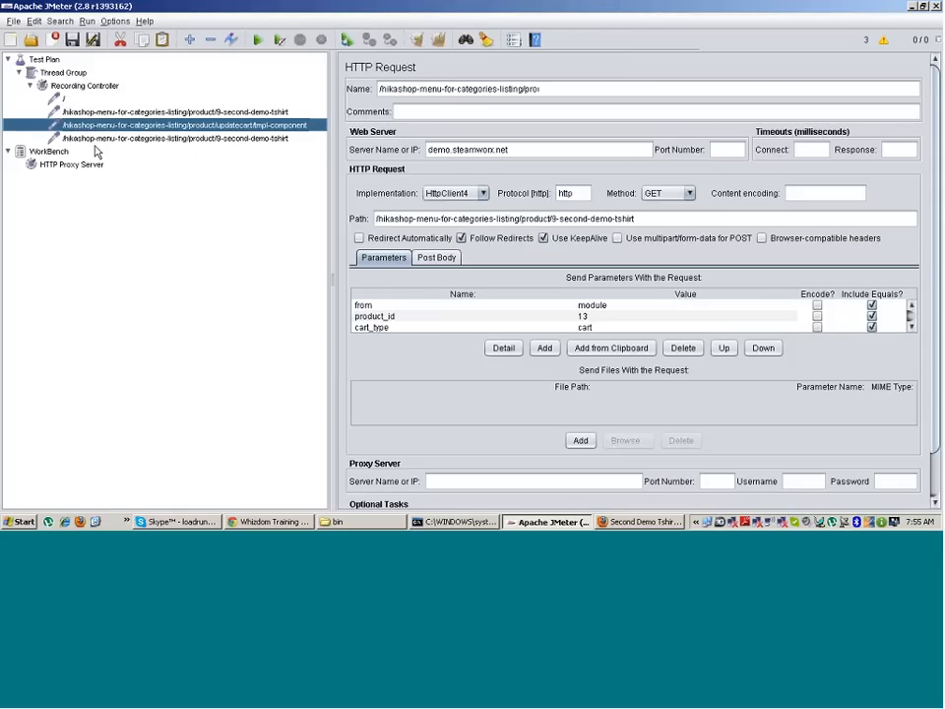
click(74, 112)
click(59, 99)
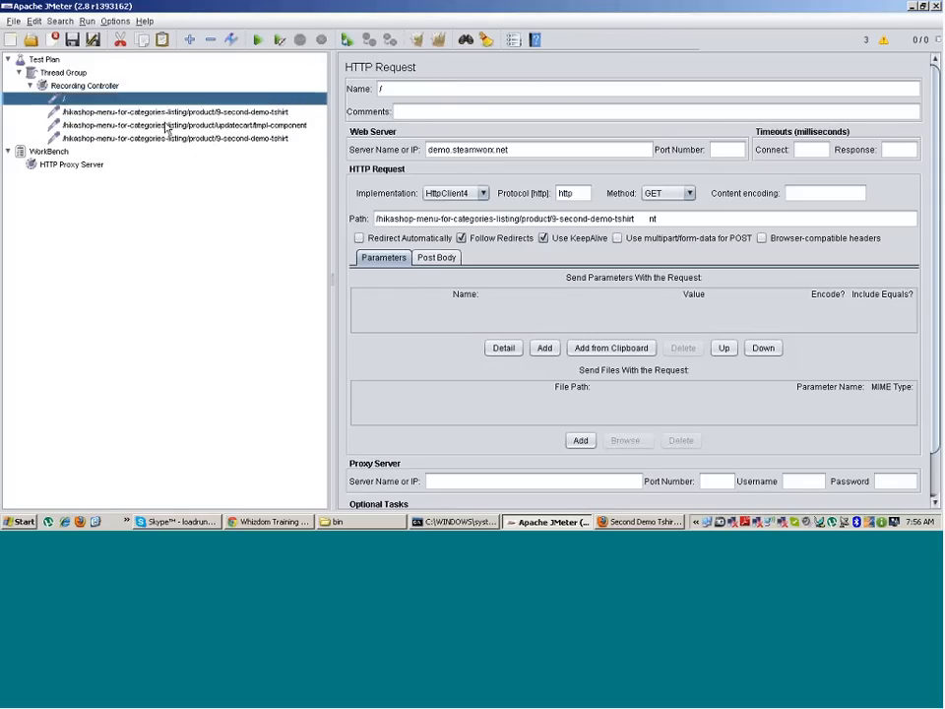
click(429, 86)
key(BackSpace)
text(La)
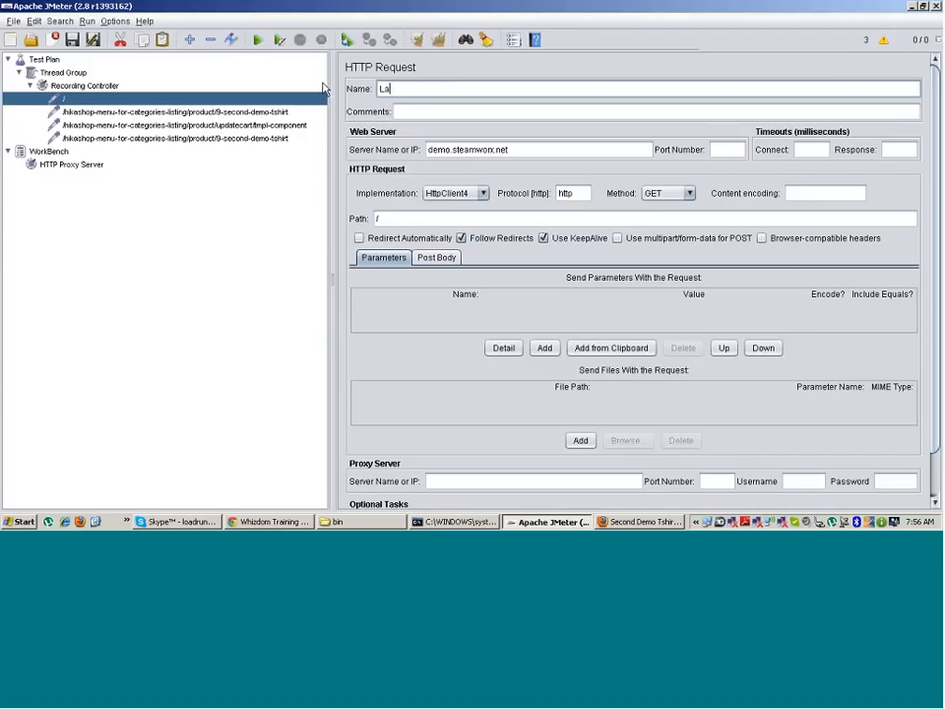
text(nding Page)
Step: Rename the first 9-second-demo-tshirt product page request to "Click on link"
click(210, 112)
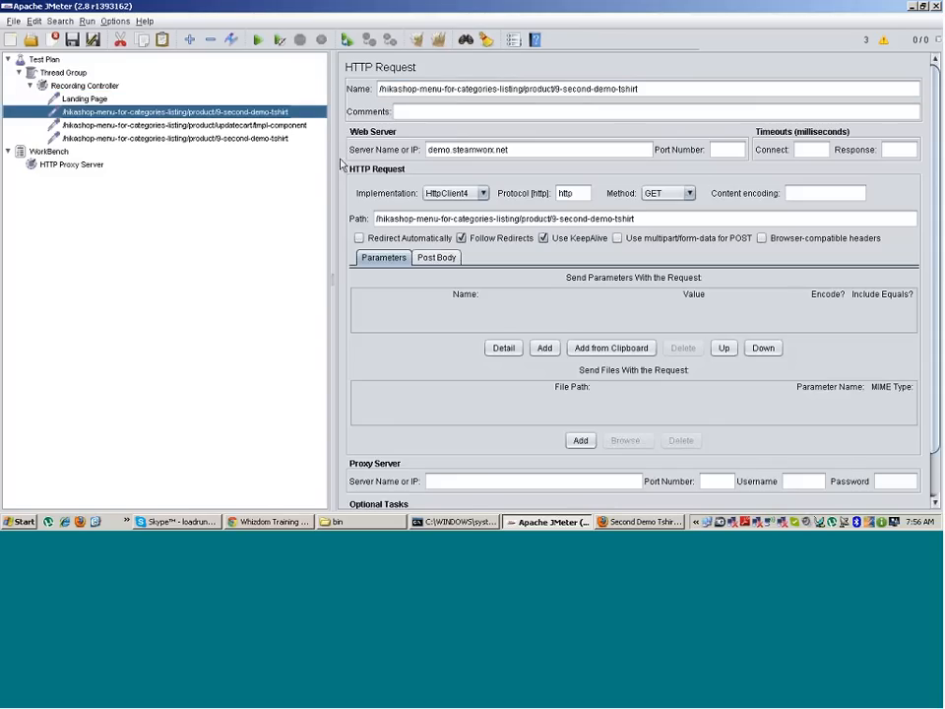
click(285, 125)
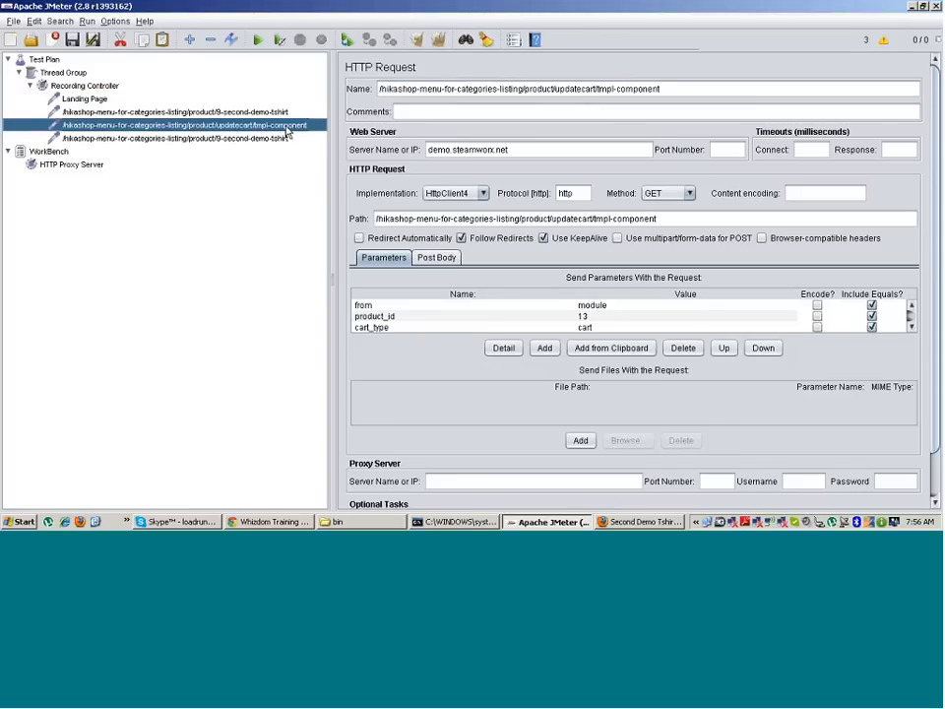
click(276, 141)
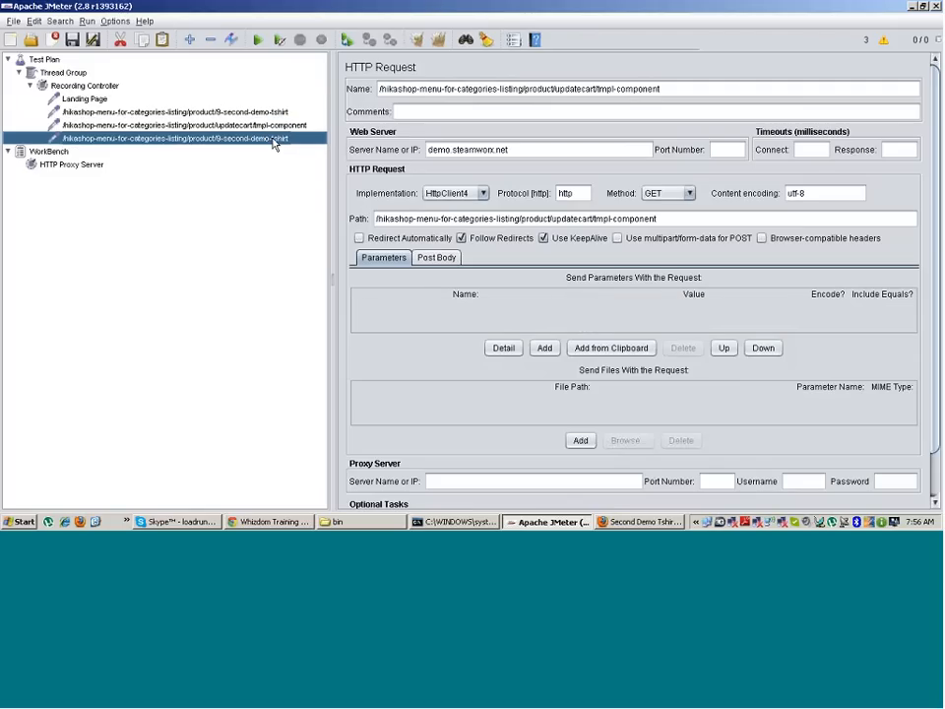
click(276, 112)
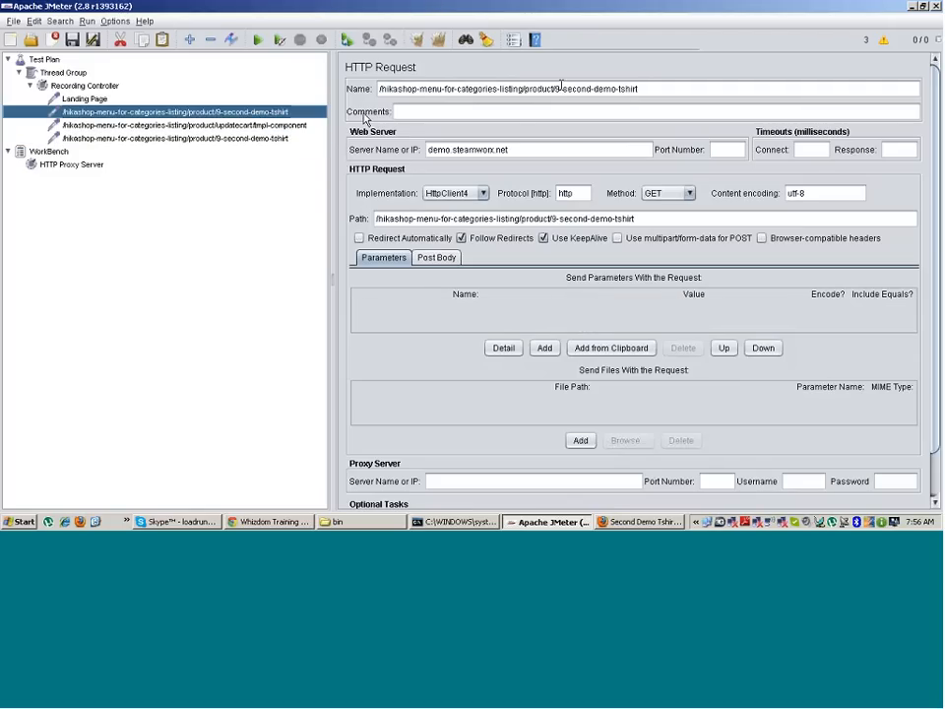
click(647, 88)
drag(648, 88, 335, 77)
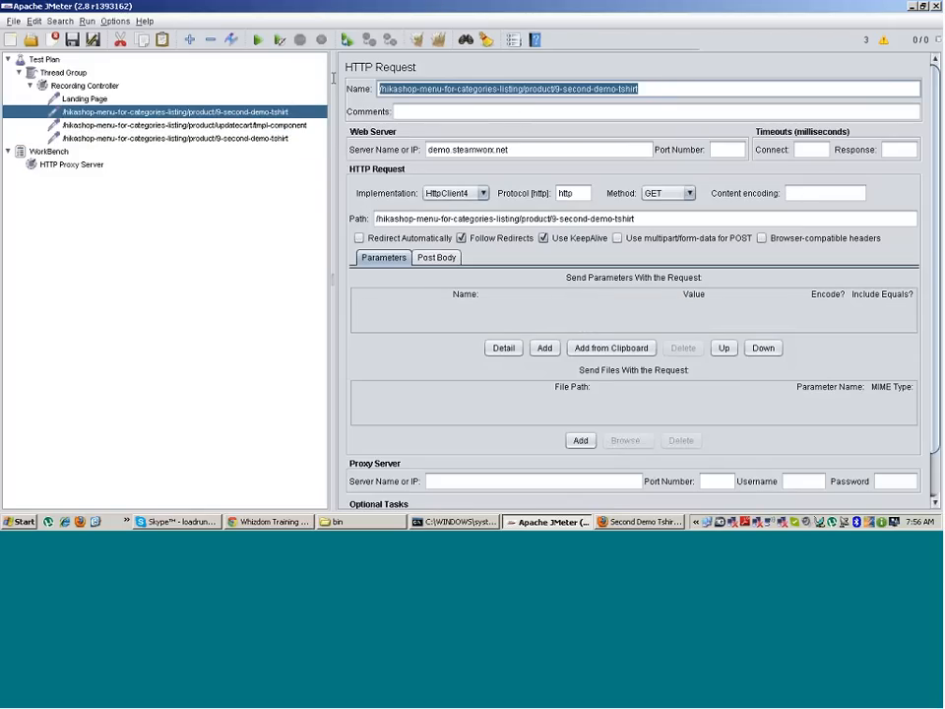
text(Click)
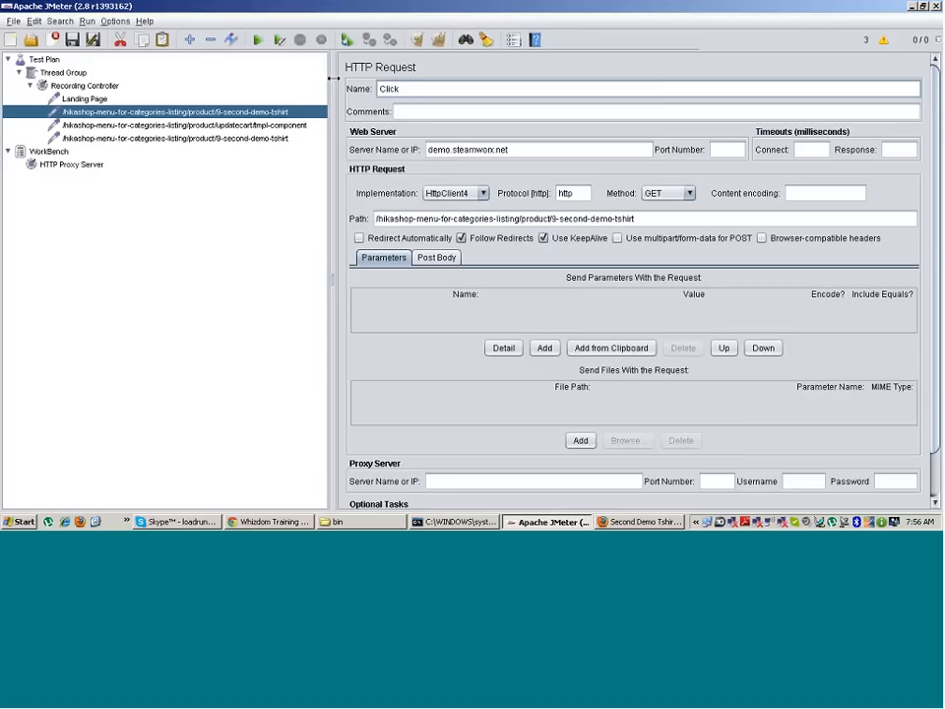
text( on link)
Step: Rename the updatecart/tmpl-component request to "Adding to Cart button"
click(264, 128)
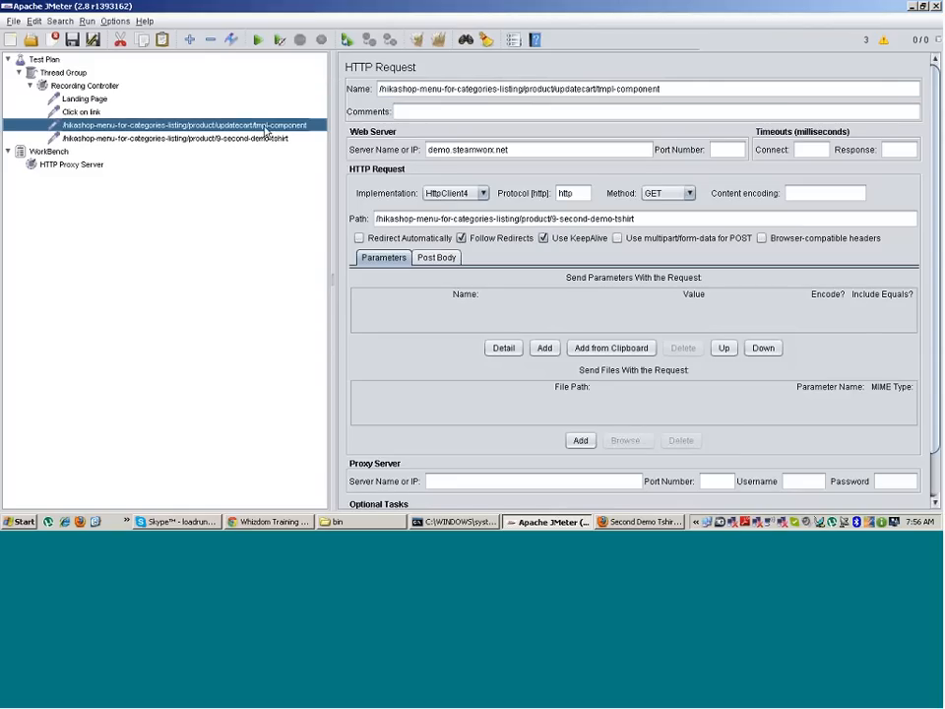
click(672, 86)
key(ctrl+a)
text(Ad)
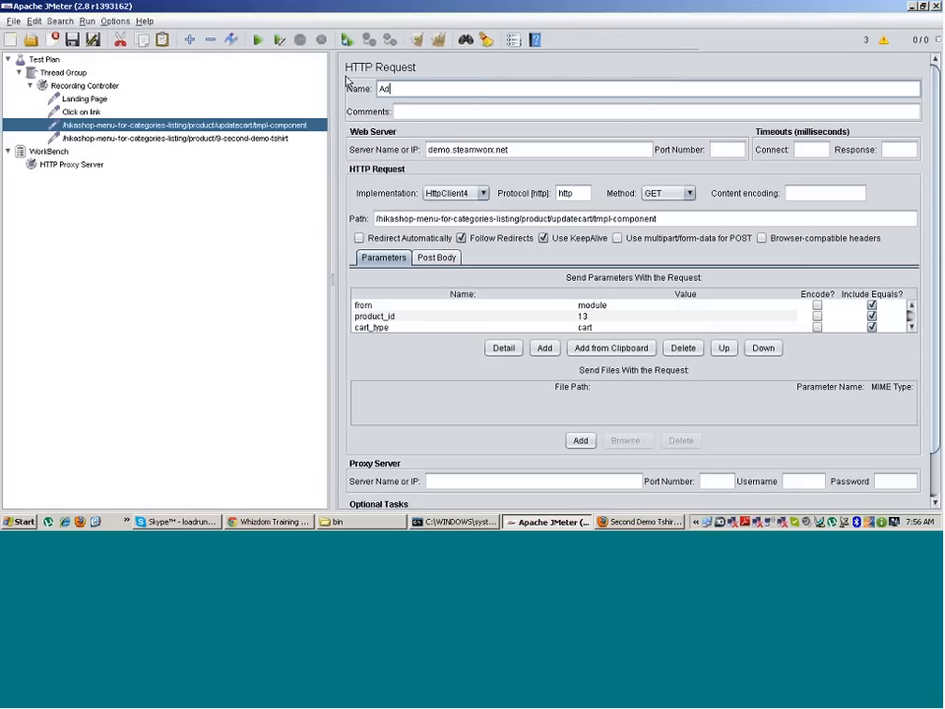
text(s)
text(ing to Cart)
text( button)
click(443, 110)
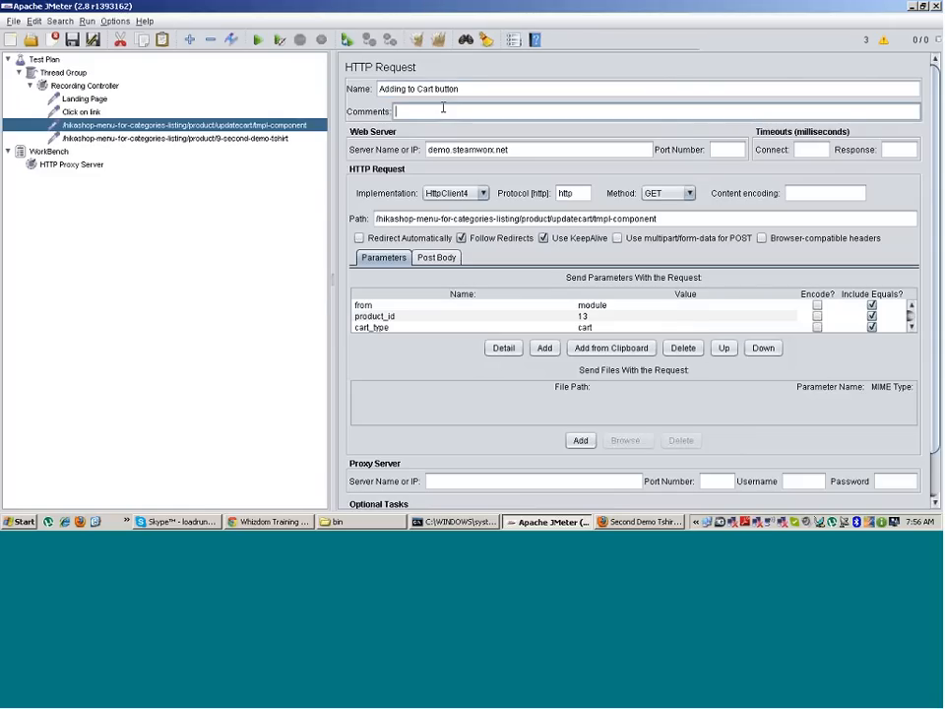
text(Final)
key(BackSpace)
key(BackSpace)
key(BackSpace)
key(BackSpace)
key(BackSpace)
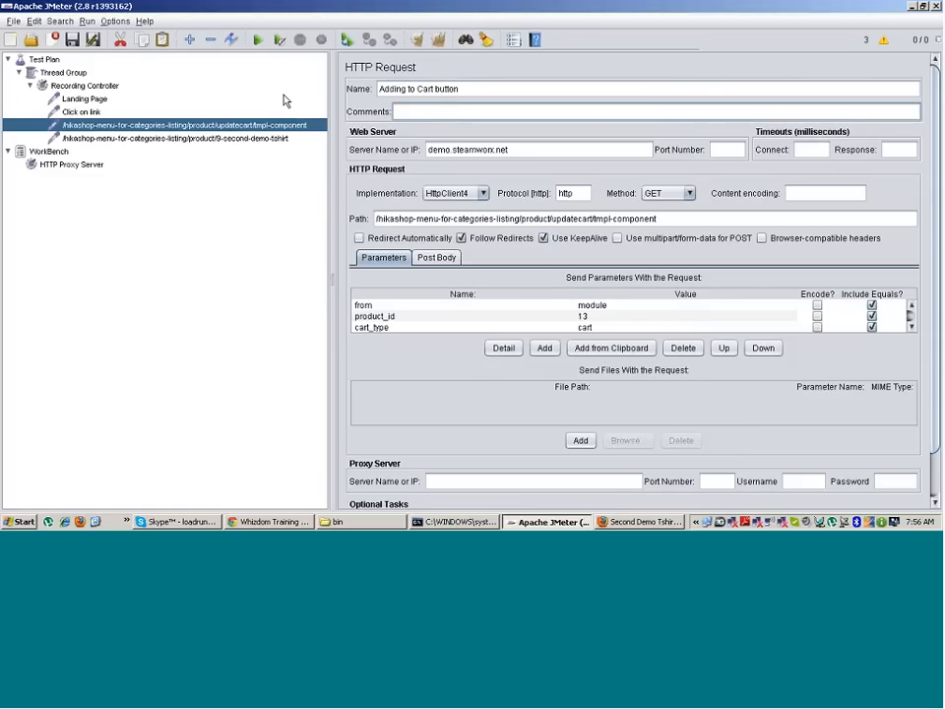
Step: Rename the last recorded request, the second 9-second-demo-tshirt product page, to "Final Page"
click(238, 139)
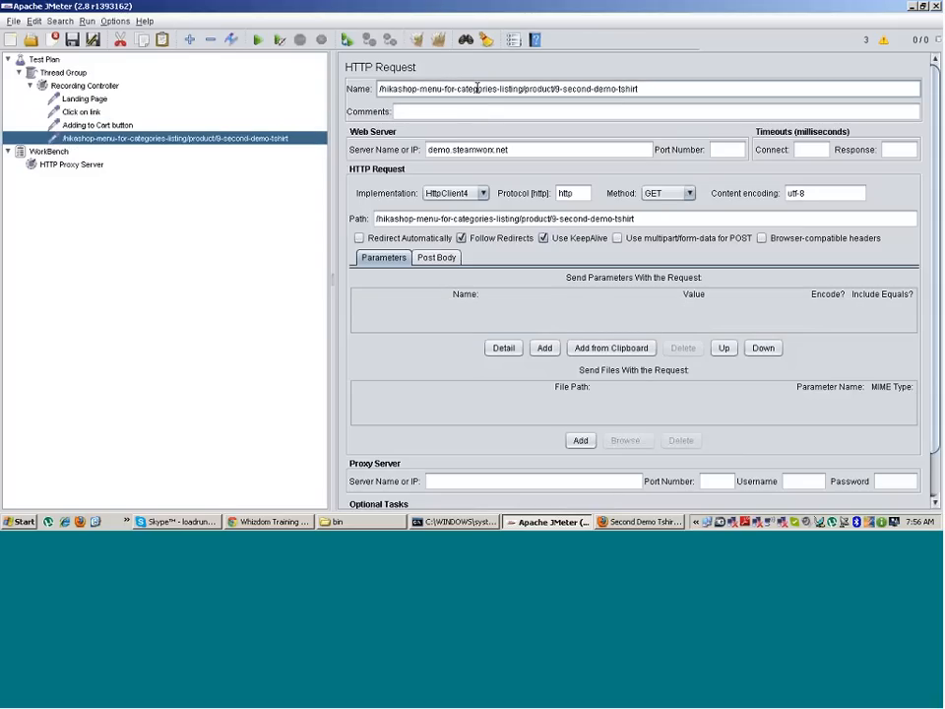
triple_click(476, 88)
text(Final)
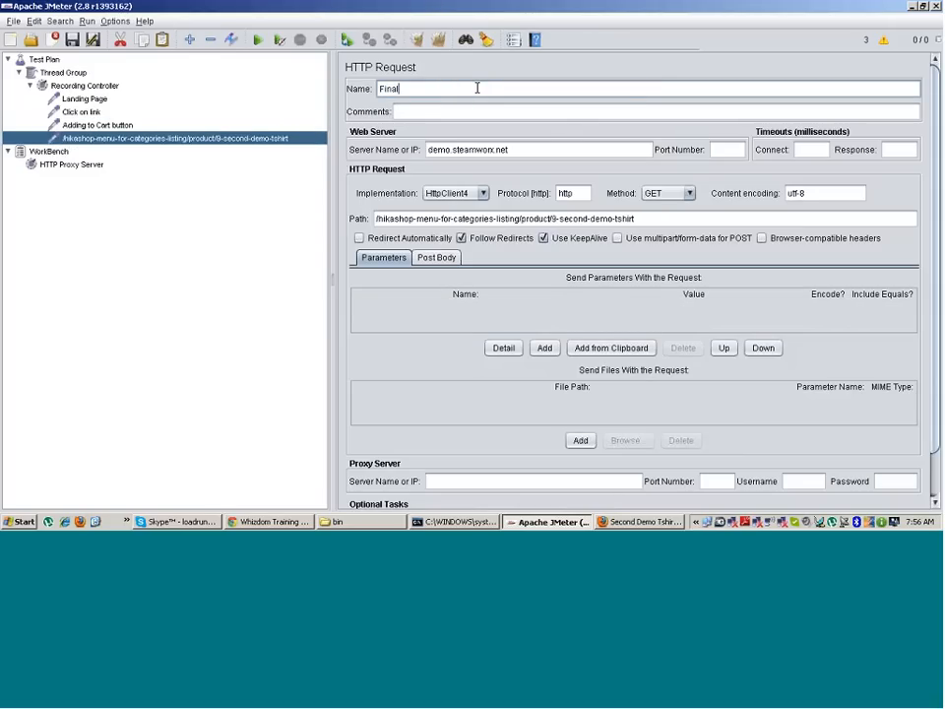
text( Page)
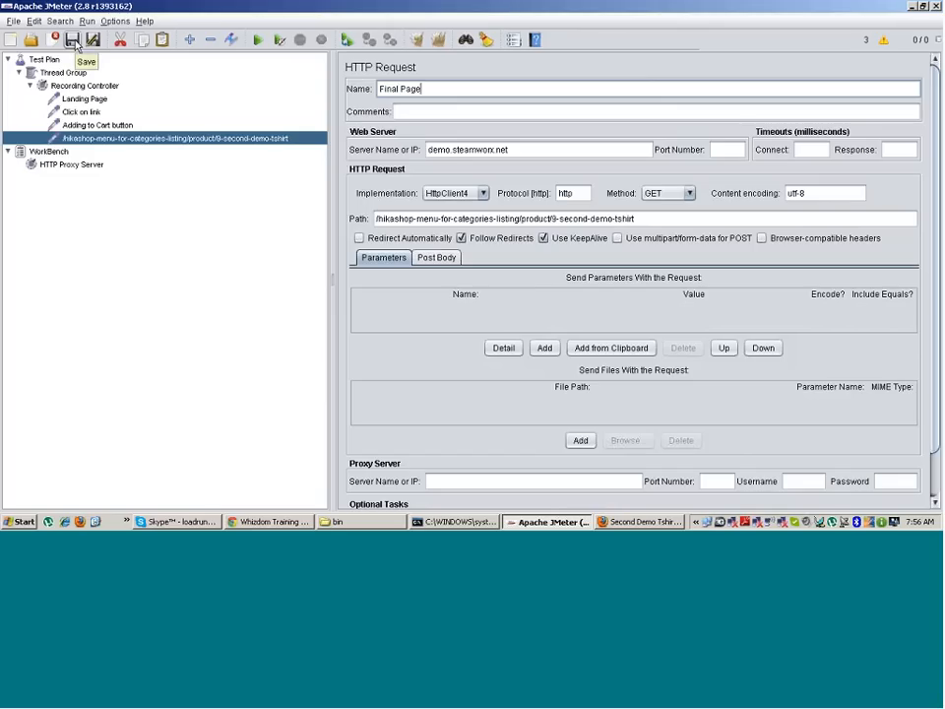
Step: Save the test plan as Day2.jmx in the "12Jan batch" folder on the Desktop
click(76, 40)
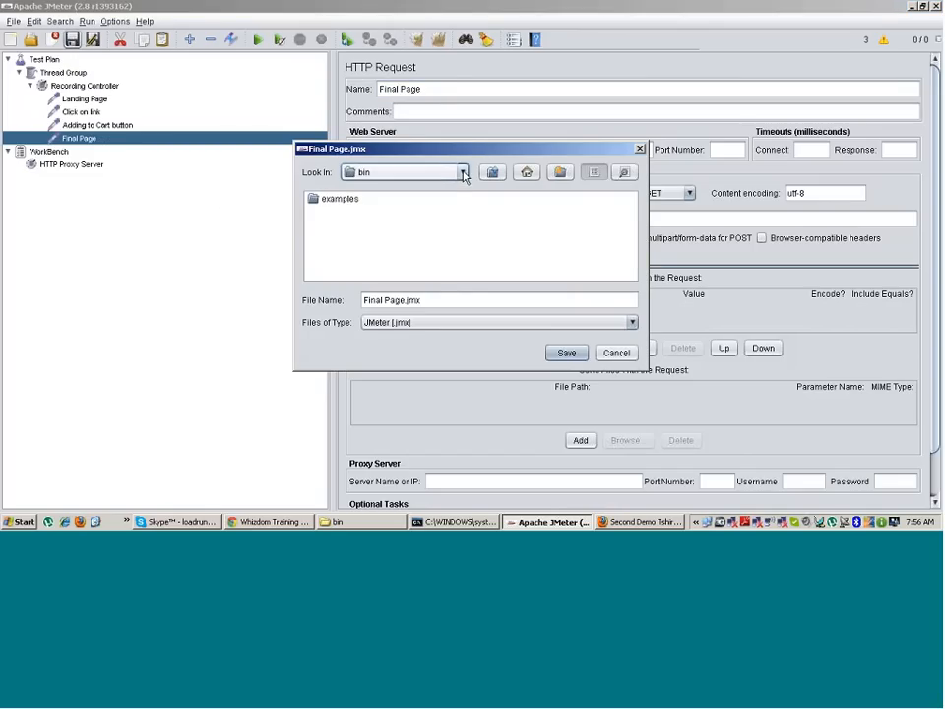
click(462, 173)
scroll(465, 236, up, 5)
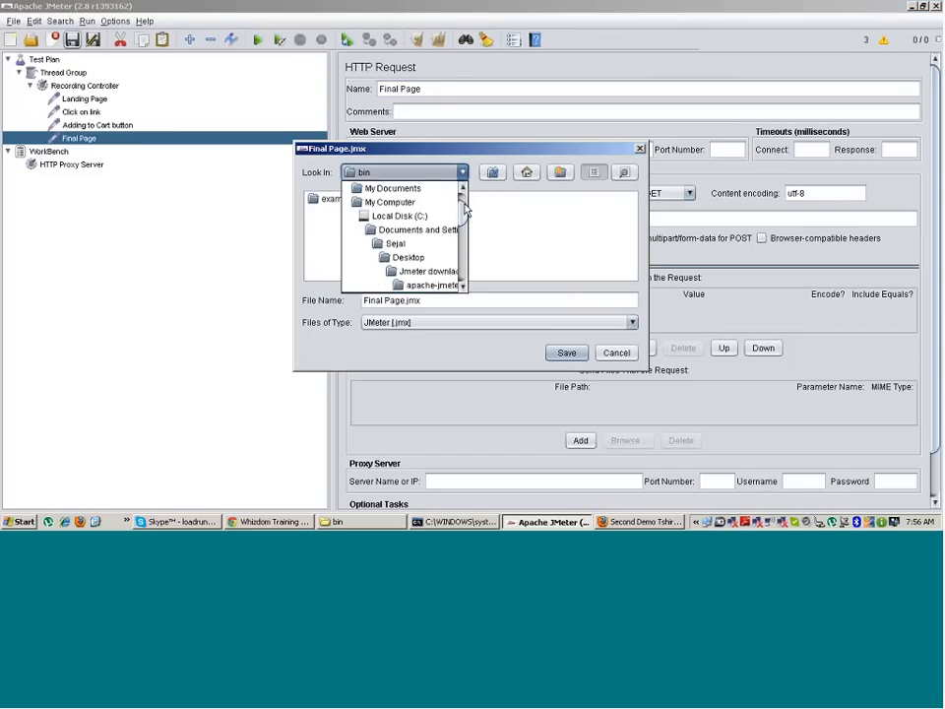
click(424, 203)
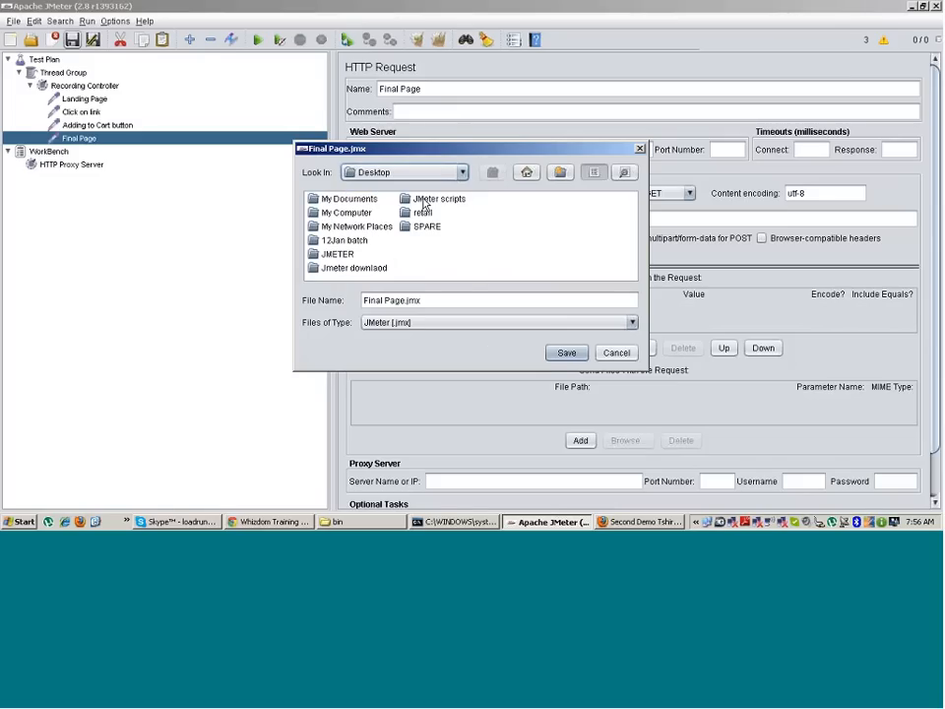
double_click(344, 240)
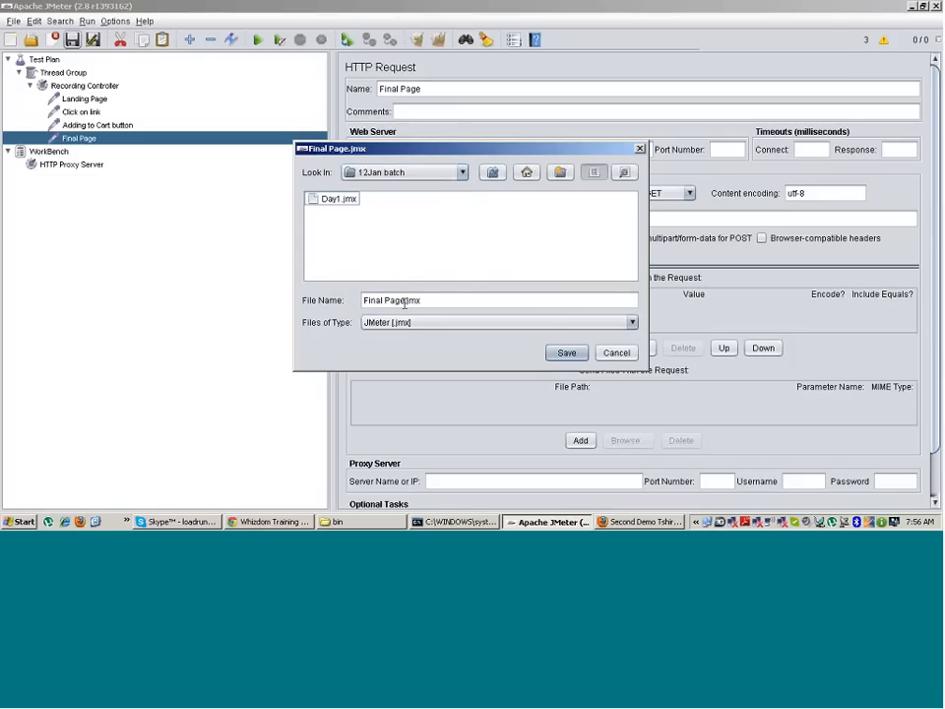
drag(407, 305, 308, 275)
text(D)
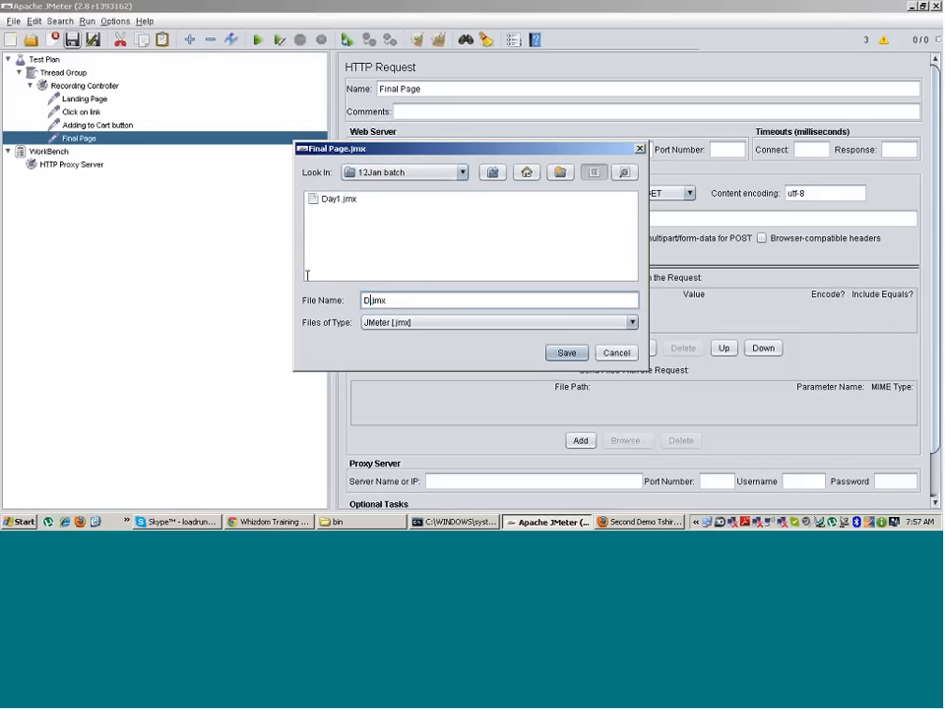
text(ay2)
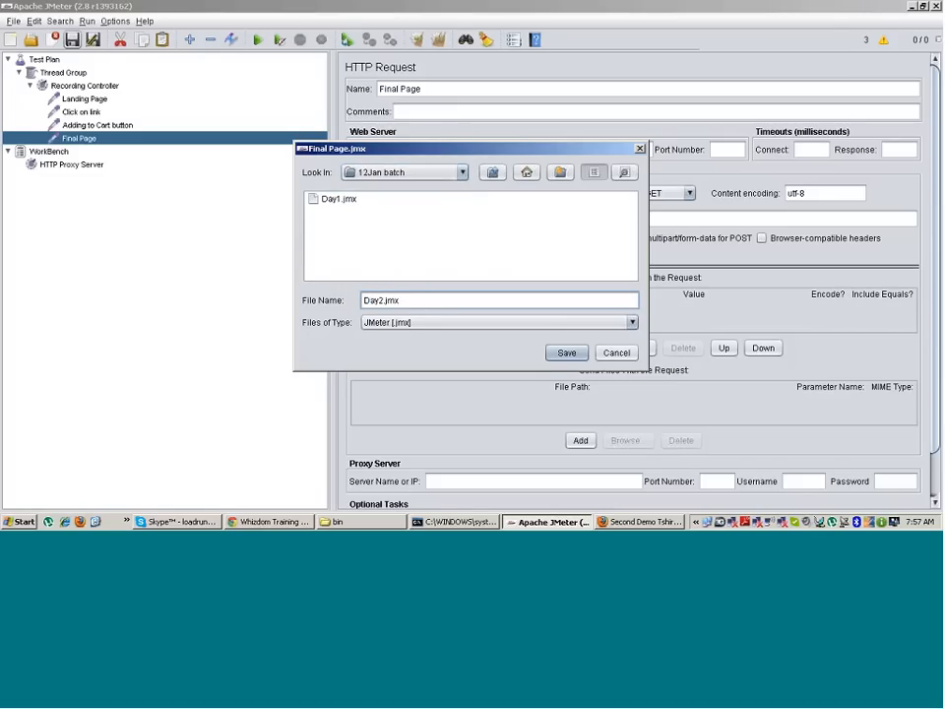
click(567, 352)
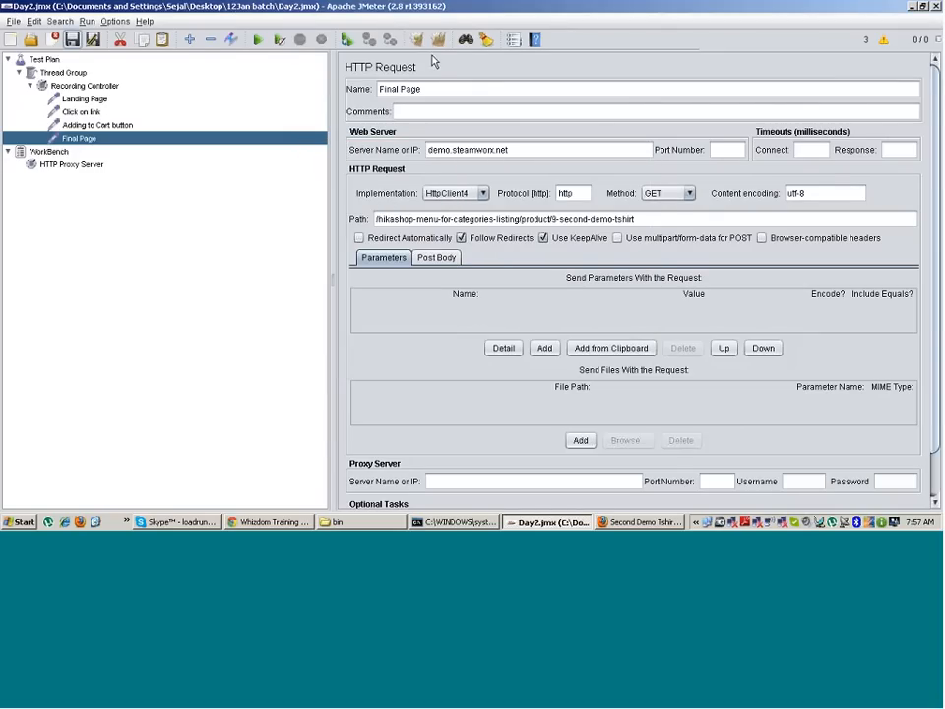
Step: Review the settings of the four renamed requests, from Landing Page through Final Page, under the Recording Controller
click(91, 99)
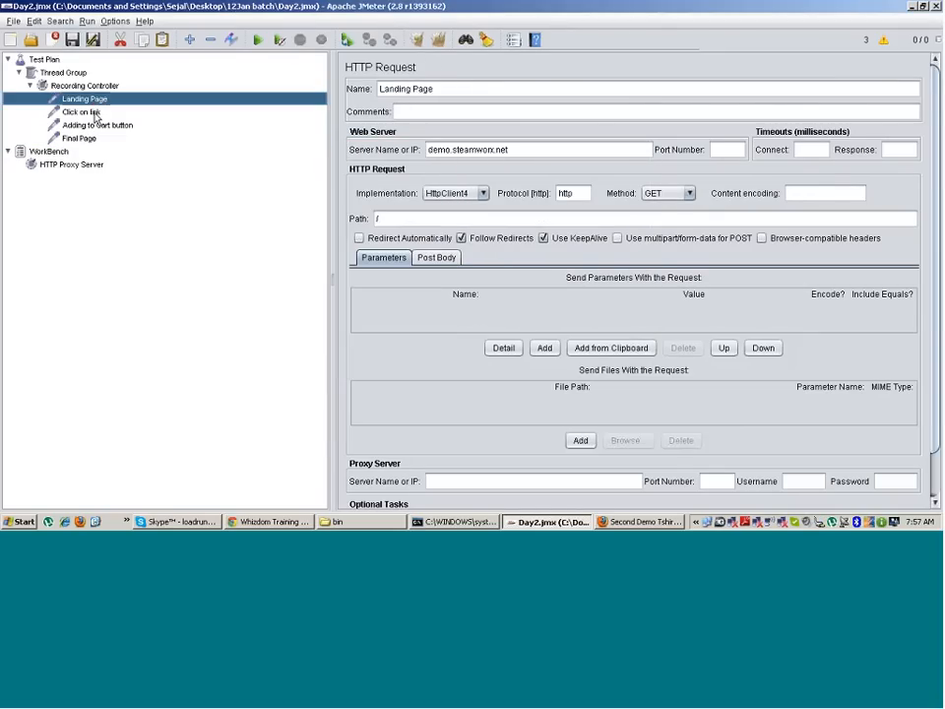
click(86, 112)
click(97, 126)
click(94, 137)
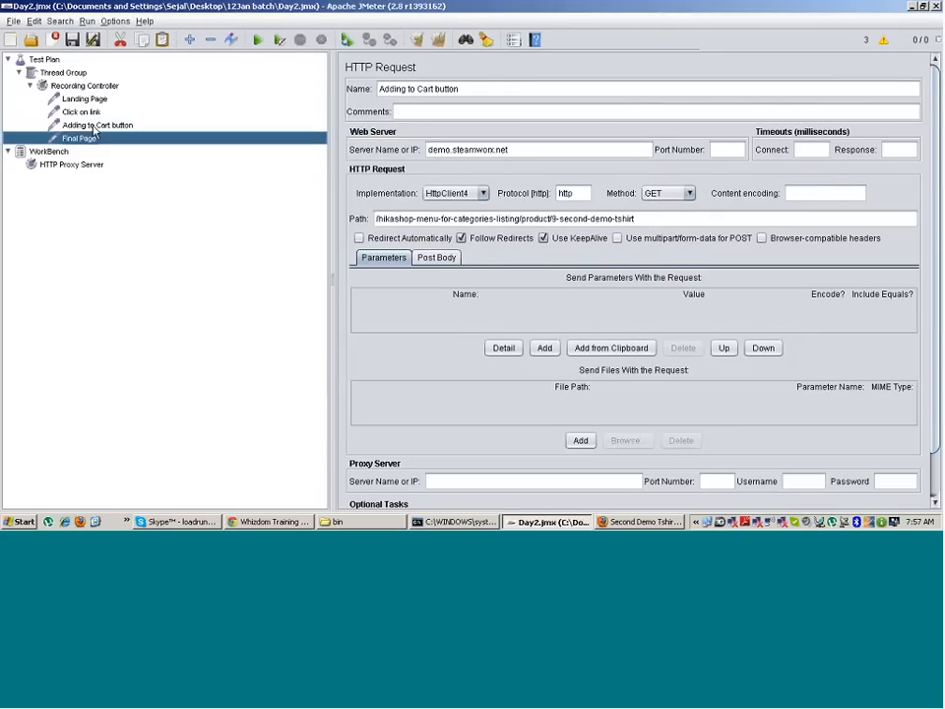
click(91, 101)
click(92, 112)
click(93, 100)
click(93, 113)
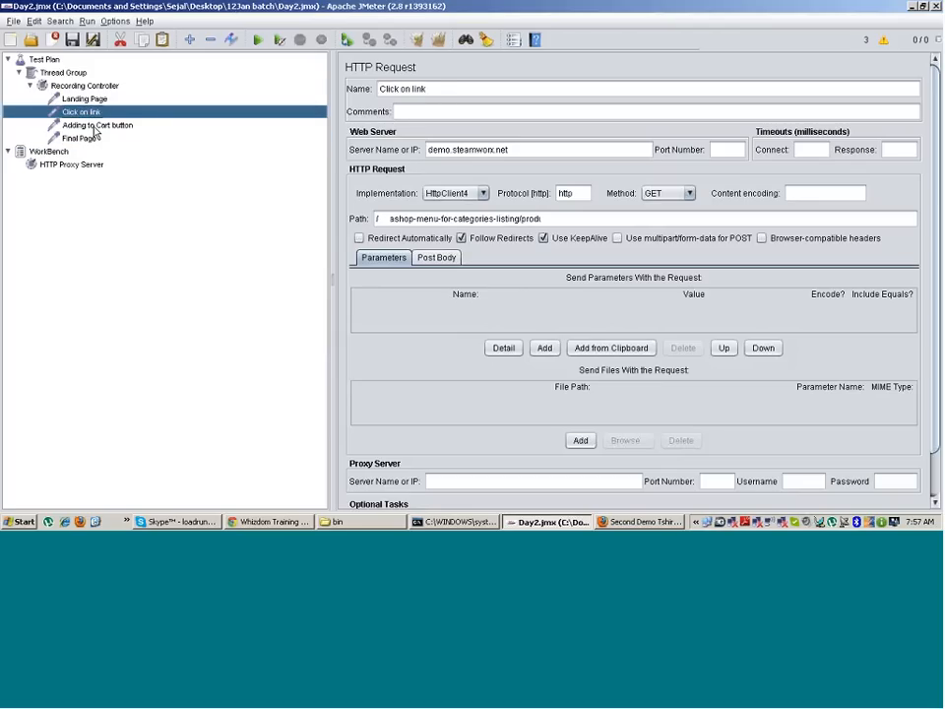
click(95, 126)
click(88, 139)
click(89, 101)
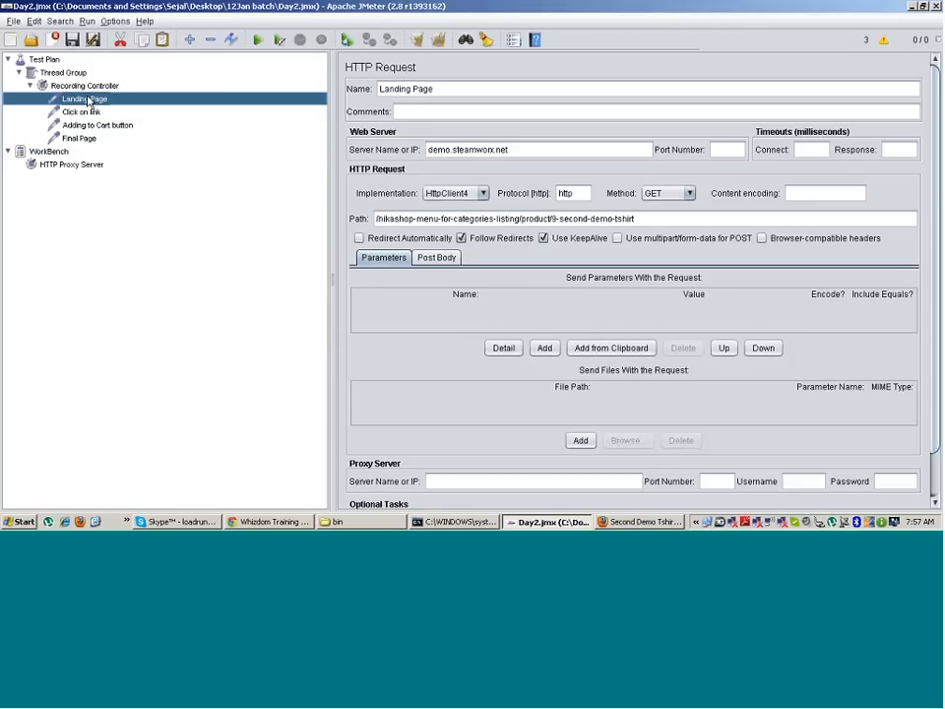
click(94, 112)
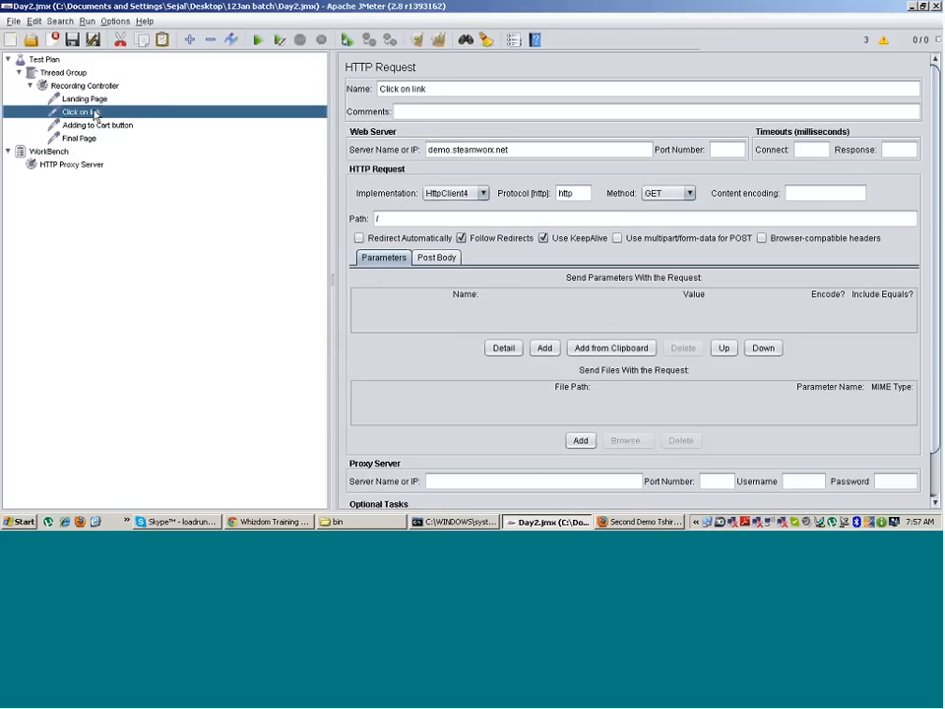
click(94, 126)
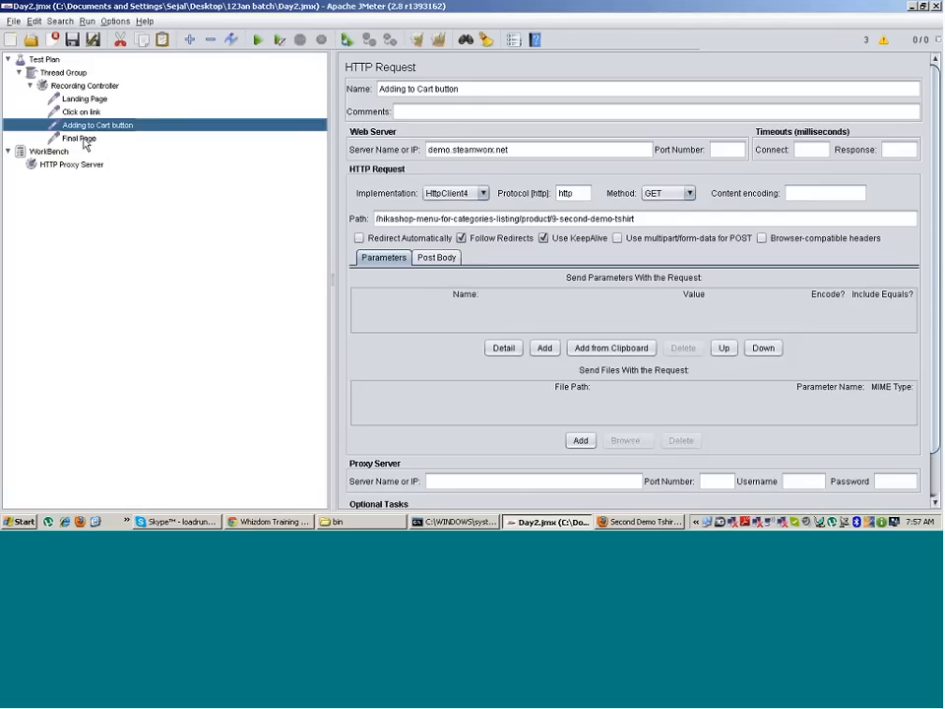
click(98, 138)
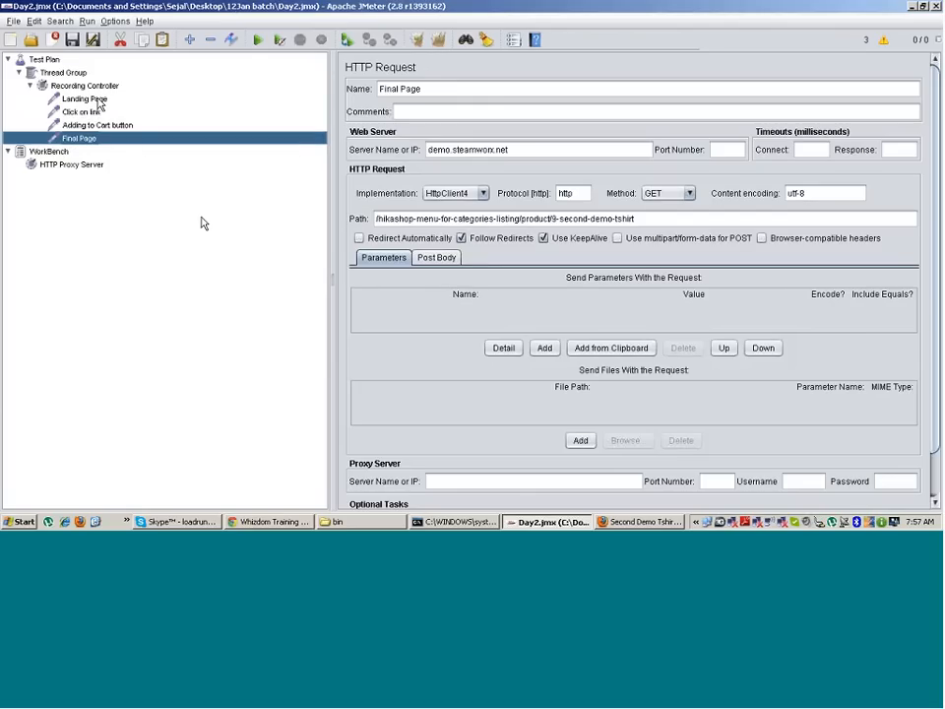
click(90, 125)
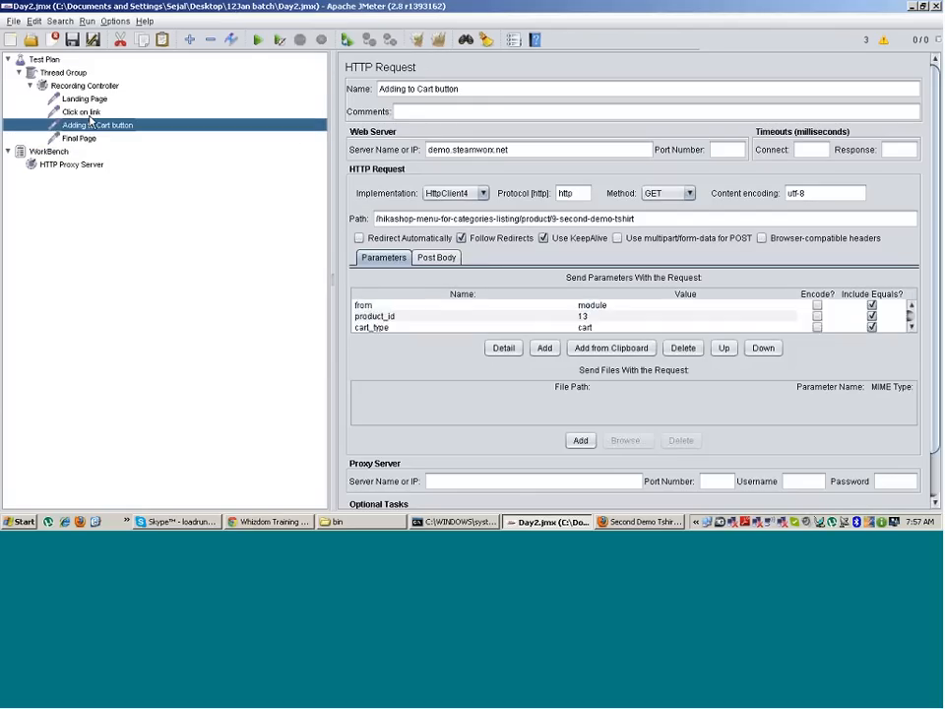
click(84, 113)
click(86, 98)
Step: Add a View Results Tree listener to the Test Plan and resize the panes to give the results more room
double_click(82, 85)
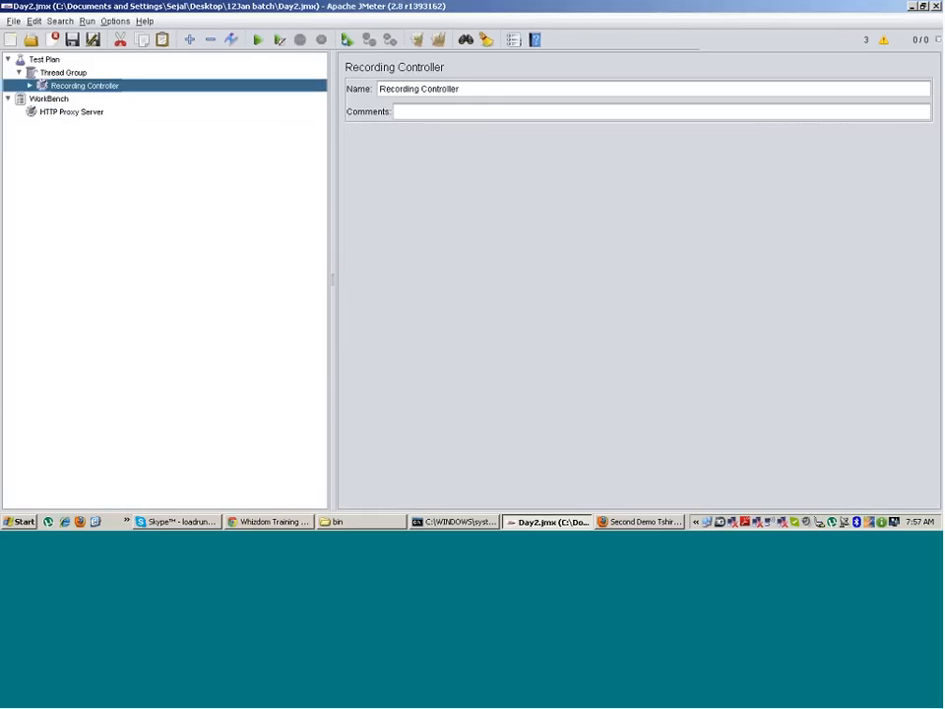
right_click(52, 63)
mouse_move(67, 71)
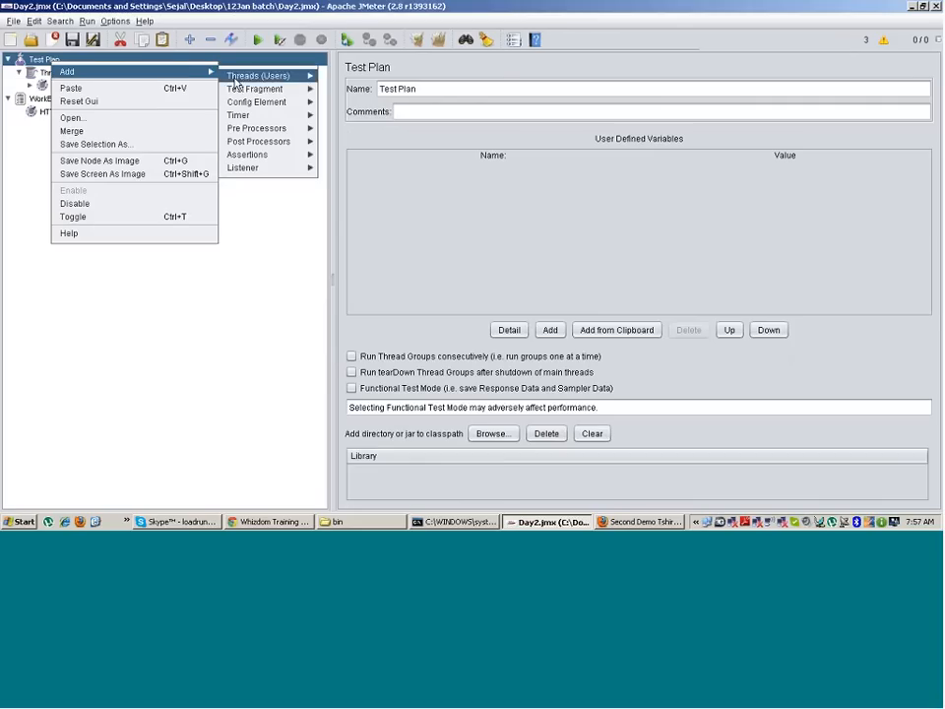
mouse_move(246, 167)
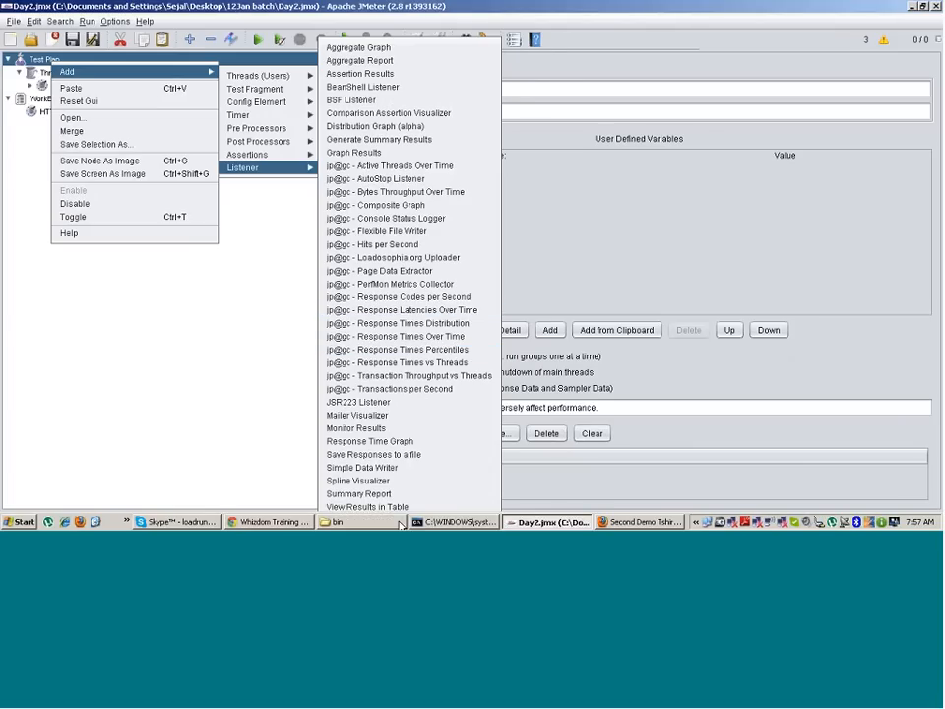
click(400, 521)
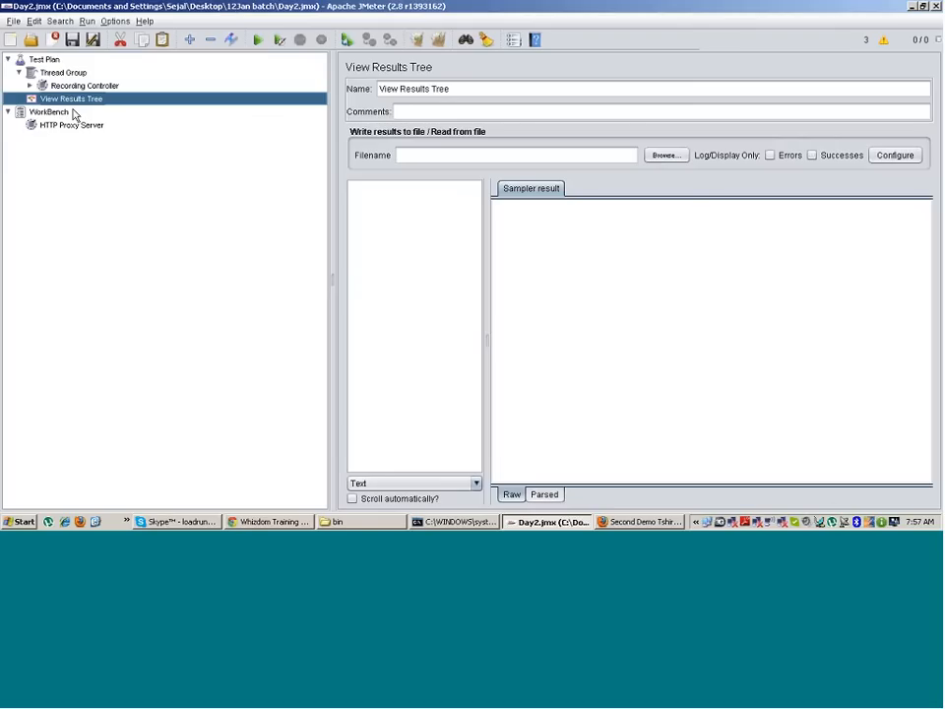
drag(331, 275, 155, 230)
drag(309, 315, 331, 315)
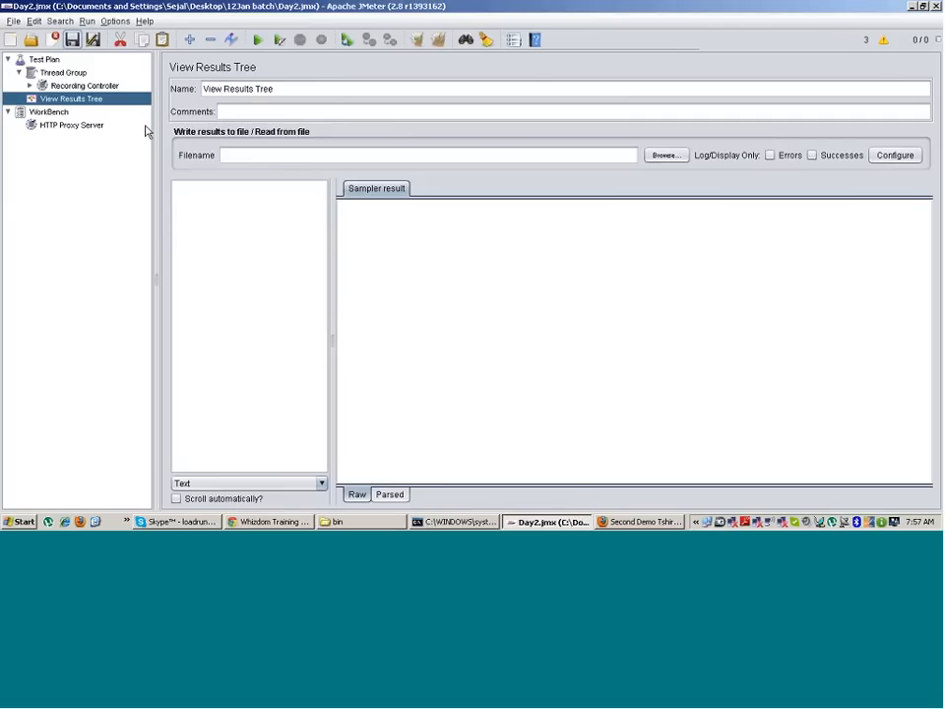
Step: Expand the Recording Controller, clear all previous results and run the test plan
double_click(79, 86)
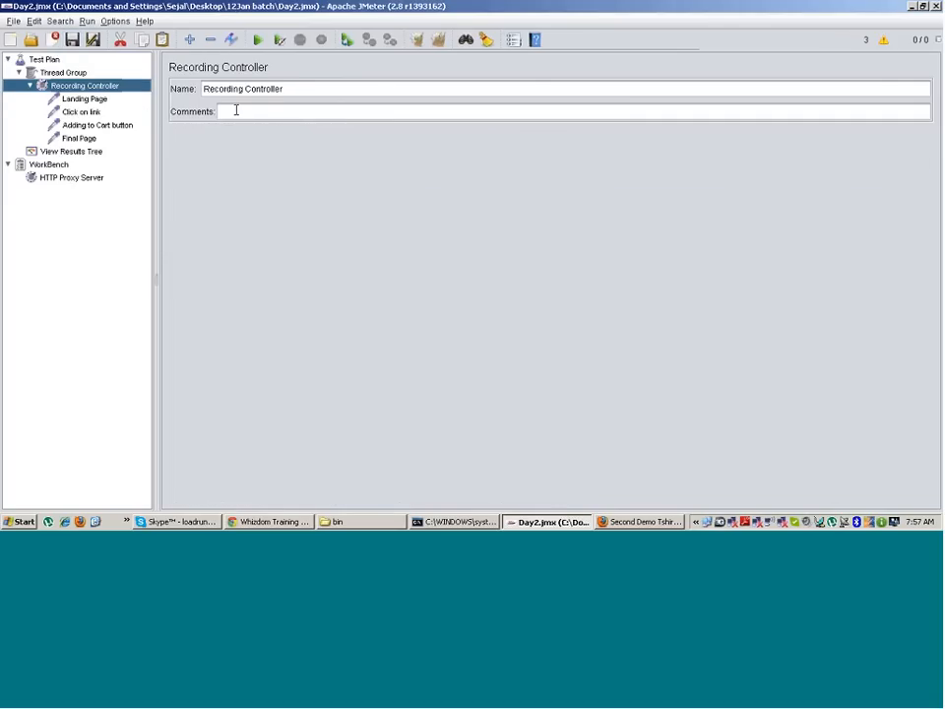
click(439, 40)
click(259, 40)
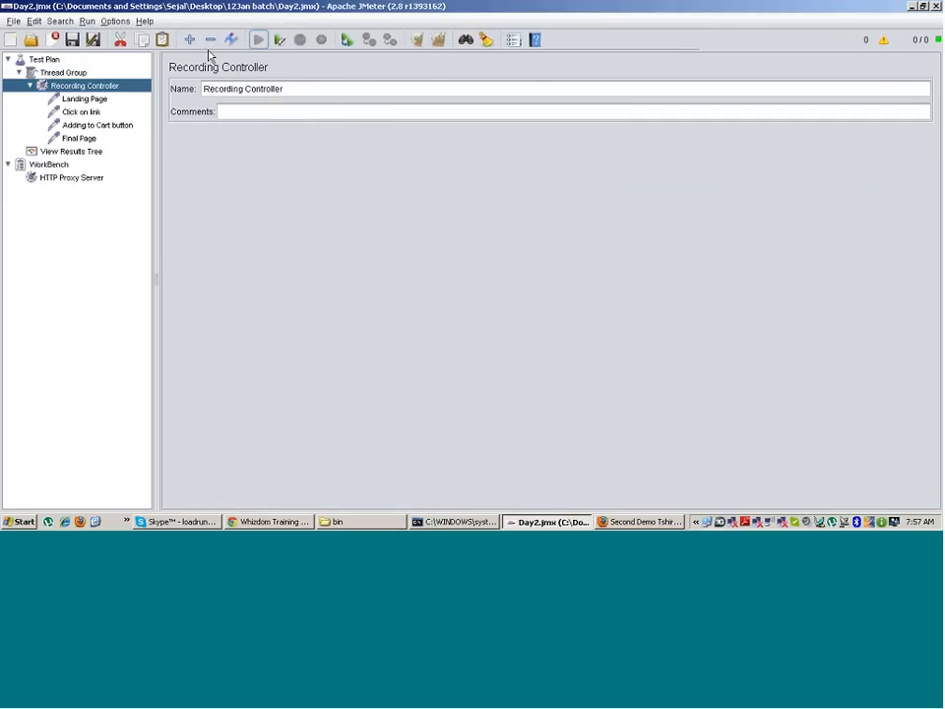
Step: Examine the sampler result of each executed request in the View Results Tree, checking response code and message
click(98, 152)
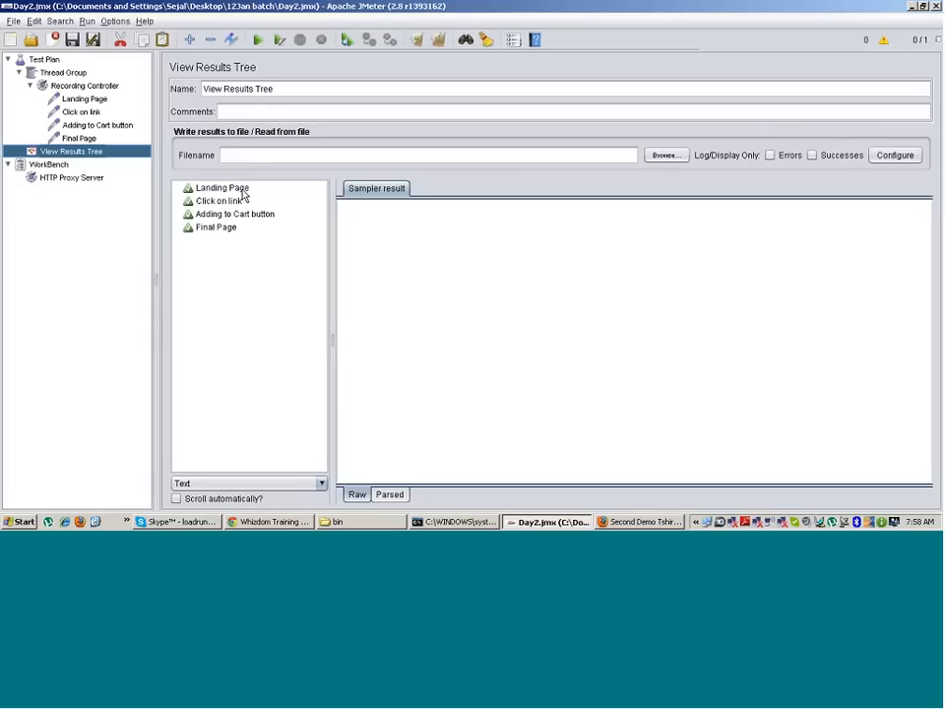
click(236, 189)
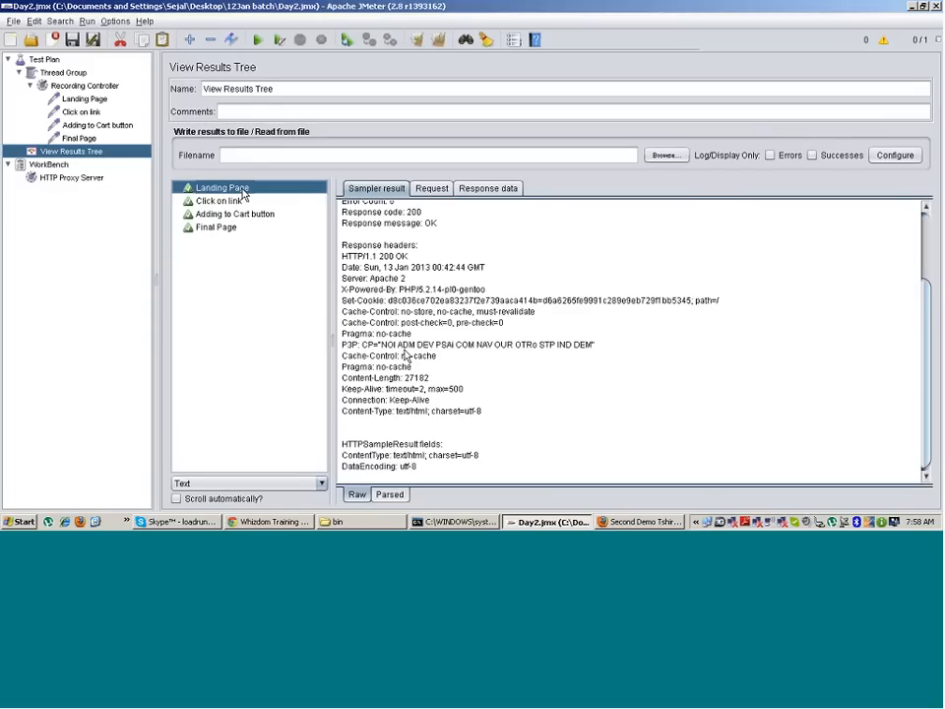
drag(927, 395, 922, 299)
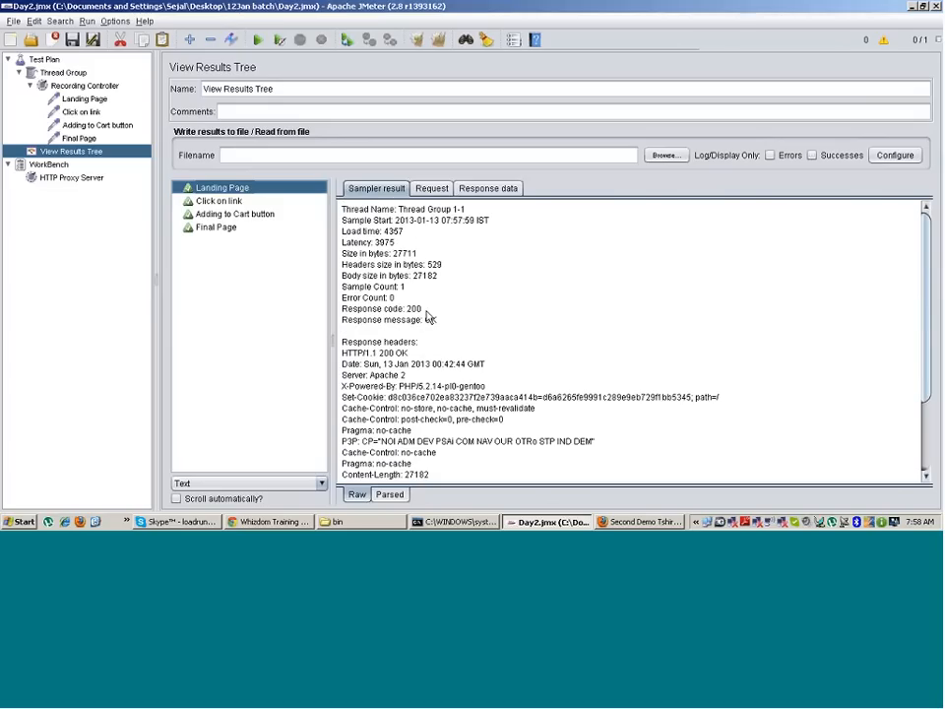
drag(439, 325, 366, 297)
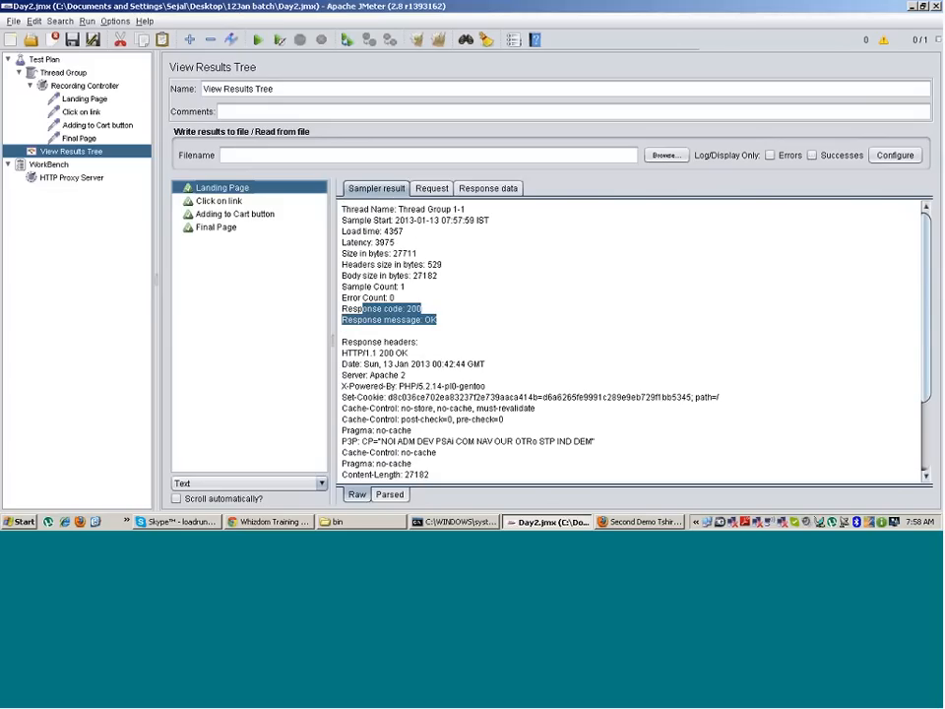
click(227, 203)
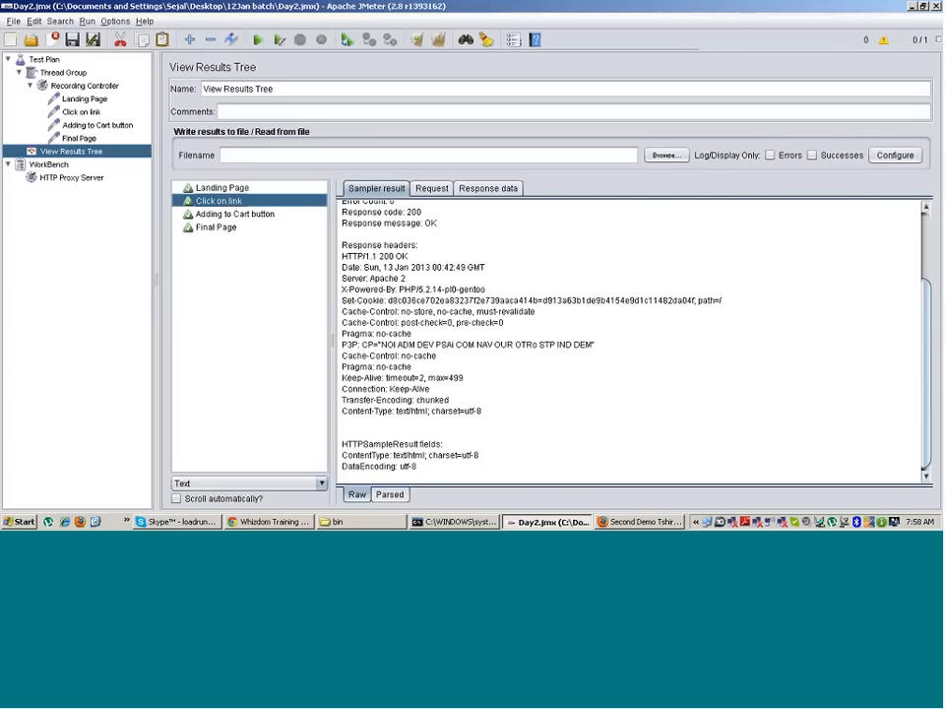
scroll(648, 227, up, 3)
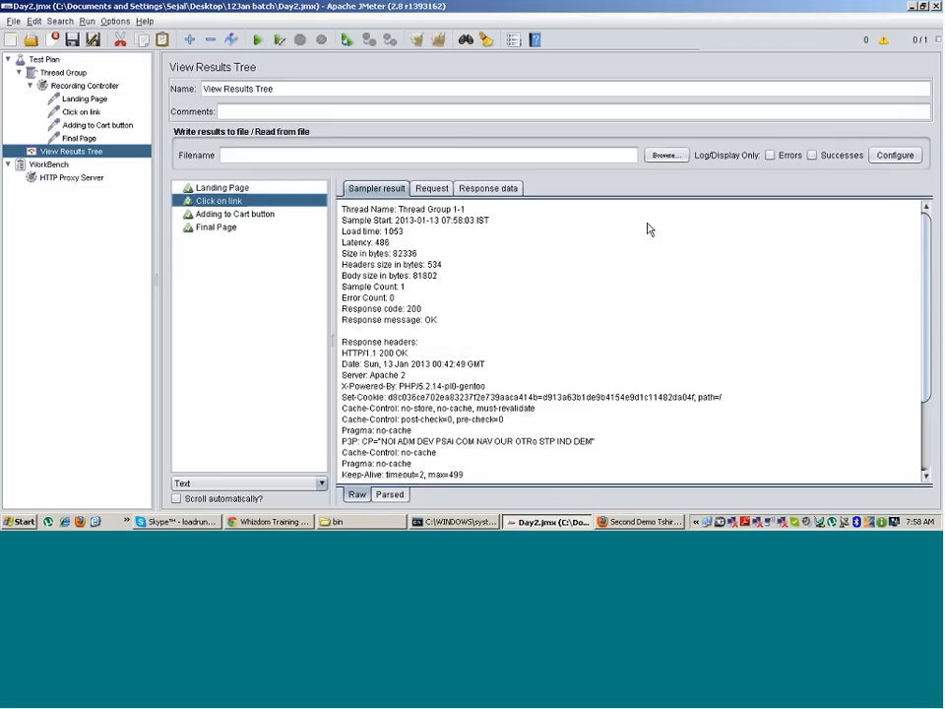
click(257, 214)
click(307, 228)
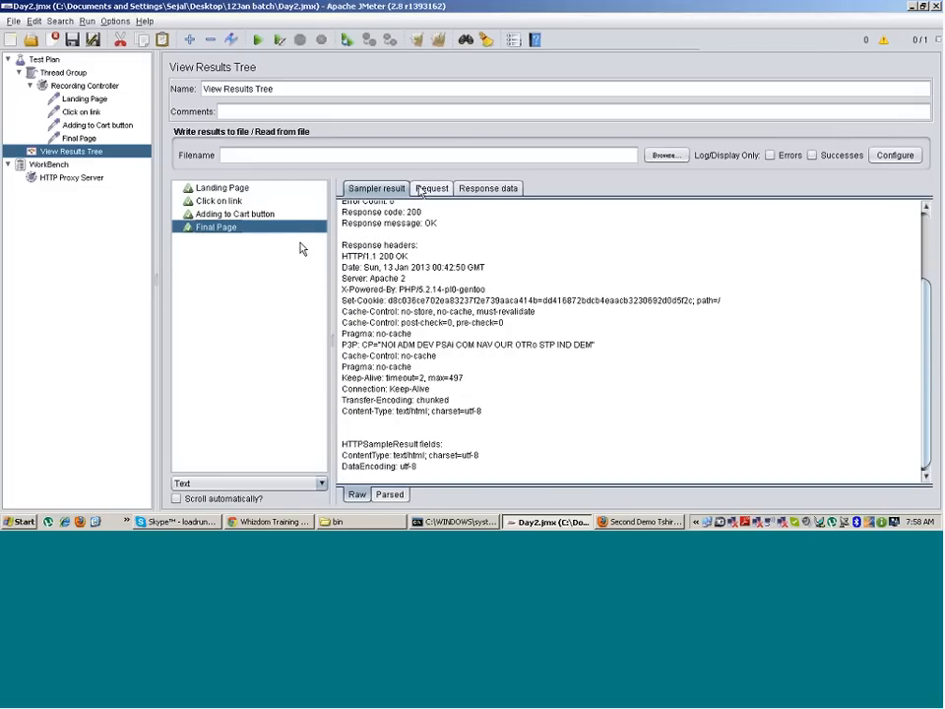
Step: Examine the request data of all four executed samples, from Landing Page through Final Page, checking each requested URL
click(431, 189)
click(231, 189)
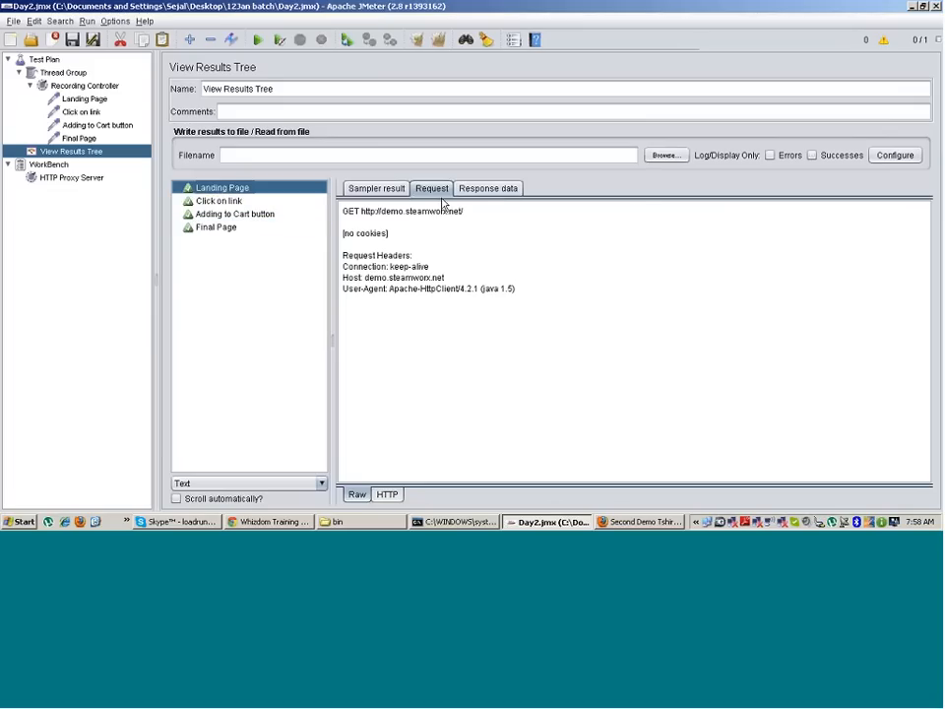
drag(464, 213, 362, 224)
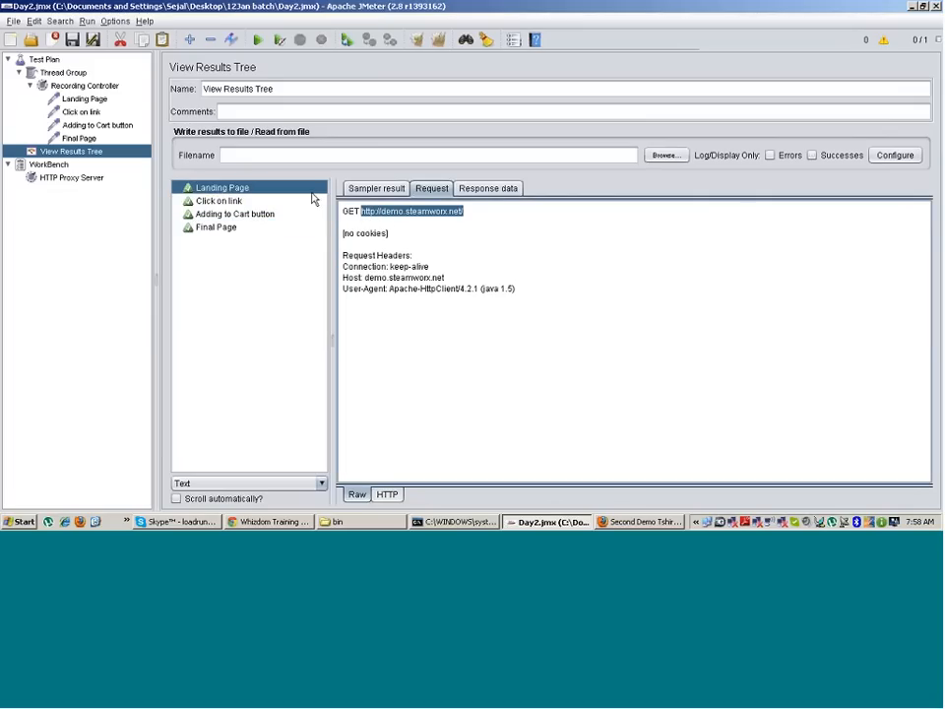
click(215, 201)
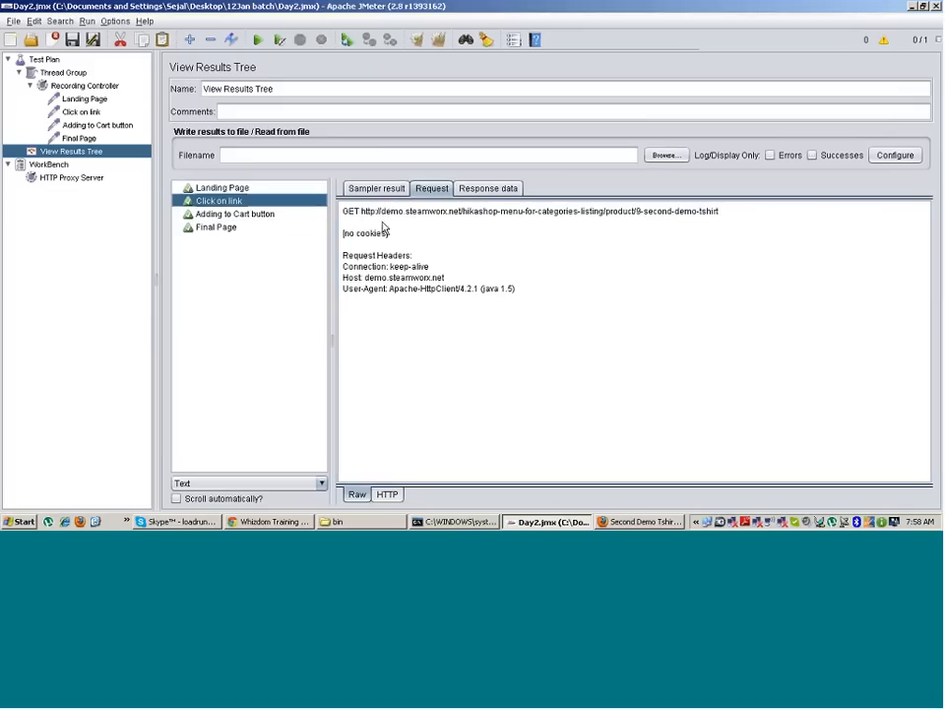
drag(363, 222, 719, 213)
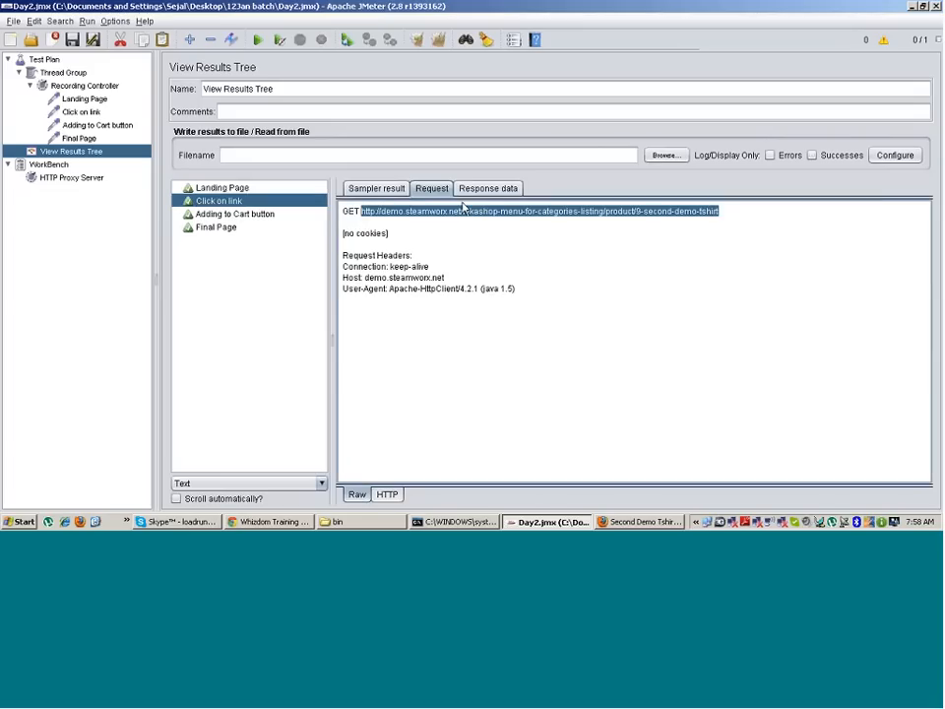
click(262, 214)
drag(343, 223, 530, 252)
click(530, 252)
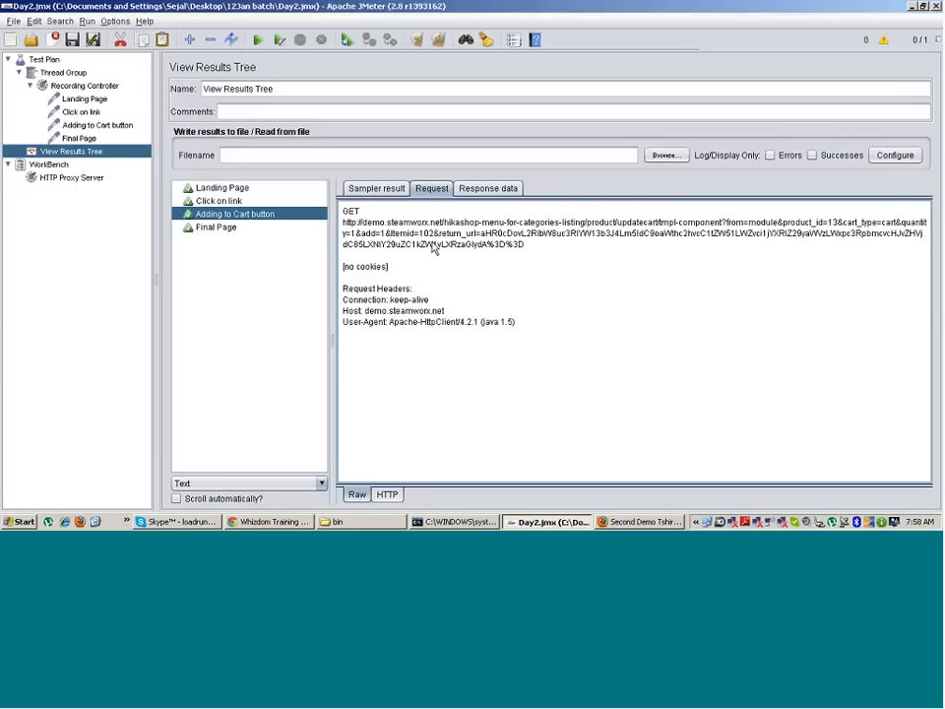
click(220, 230)
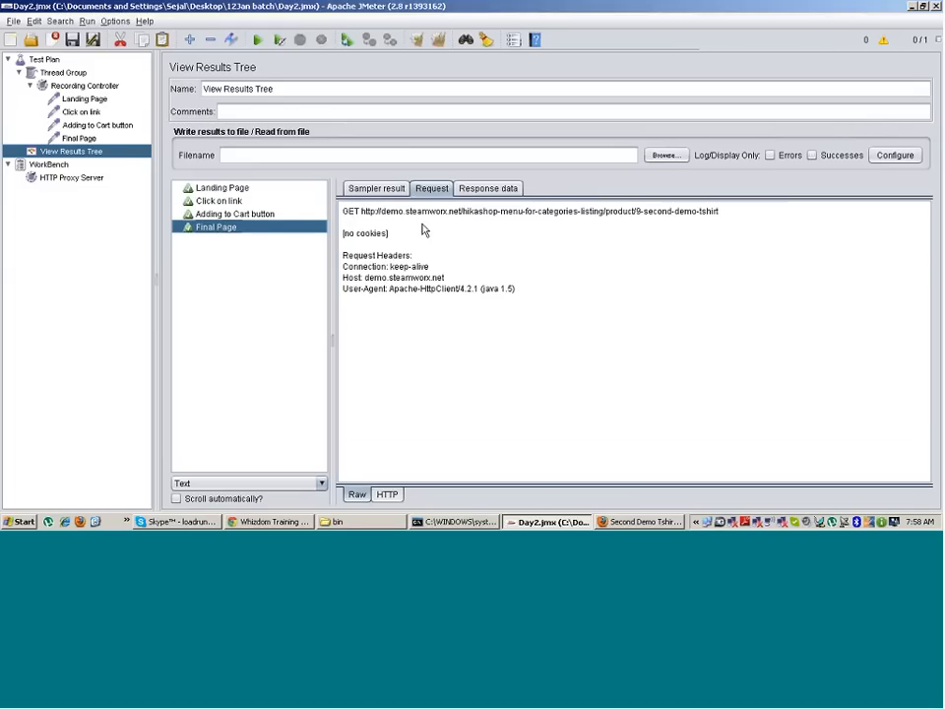
Step: Show the response data of the Landing Page sample and render it as HTML
click(263, 184)
click(489, 188)
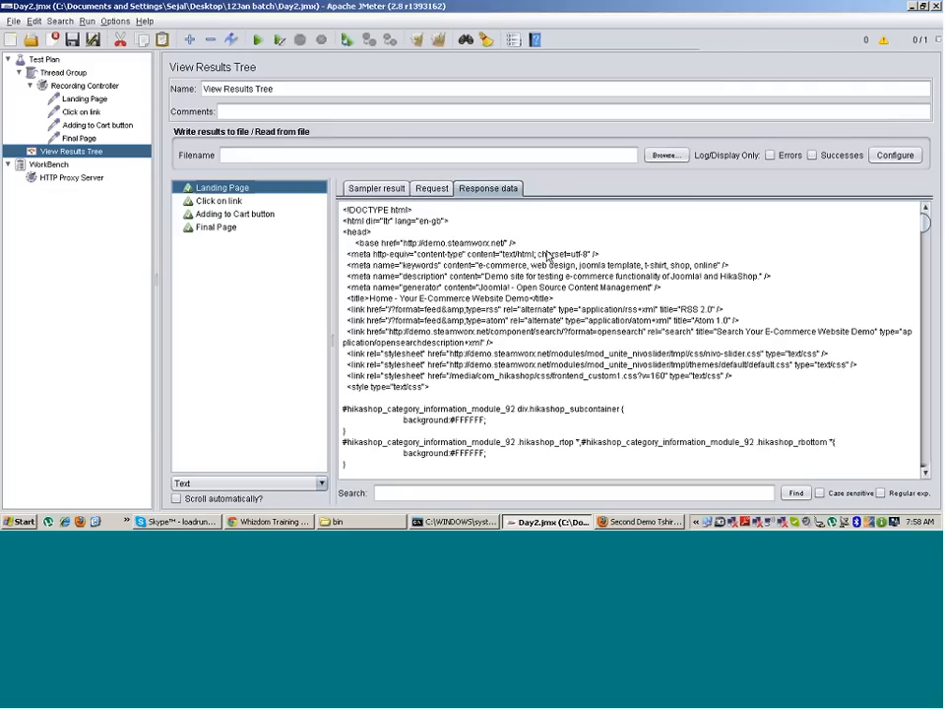
click(322, 483)
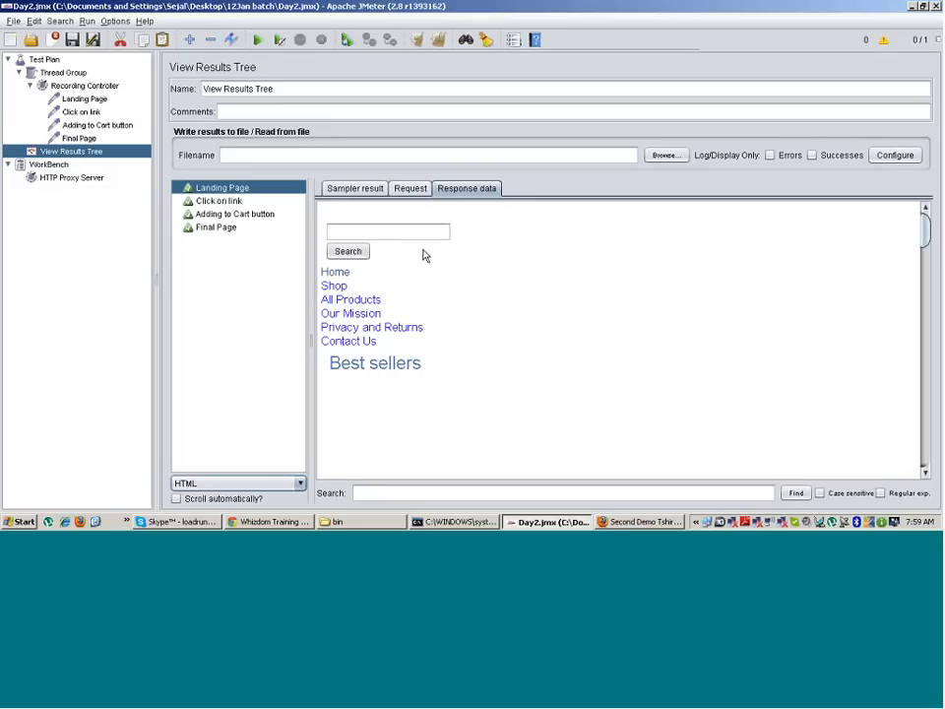
mouse_move(925, 227)
mouse_down()
mouse_move(932, 424)
mouse_move(922, 423)
mouse_move(919, 207)
mouse_up()
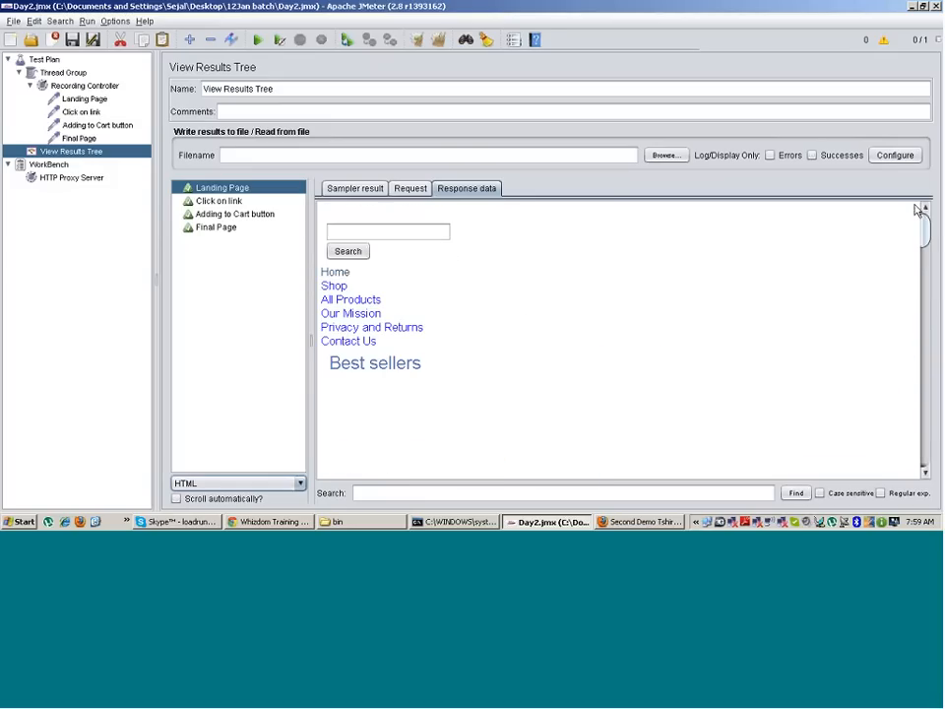
Step: Render the responses as HTML (download resources) and inspect those of the Landing Page and Click on link samples
click(301, 486)
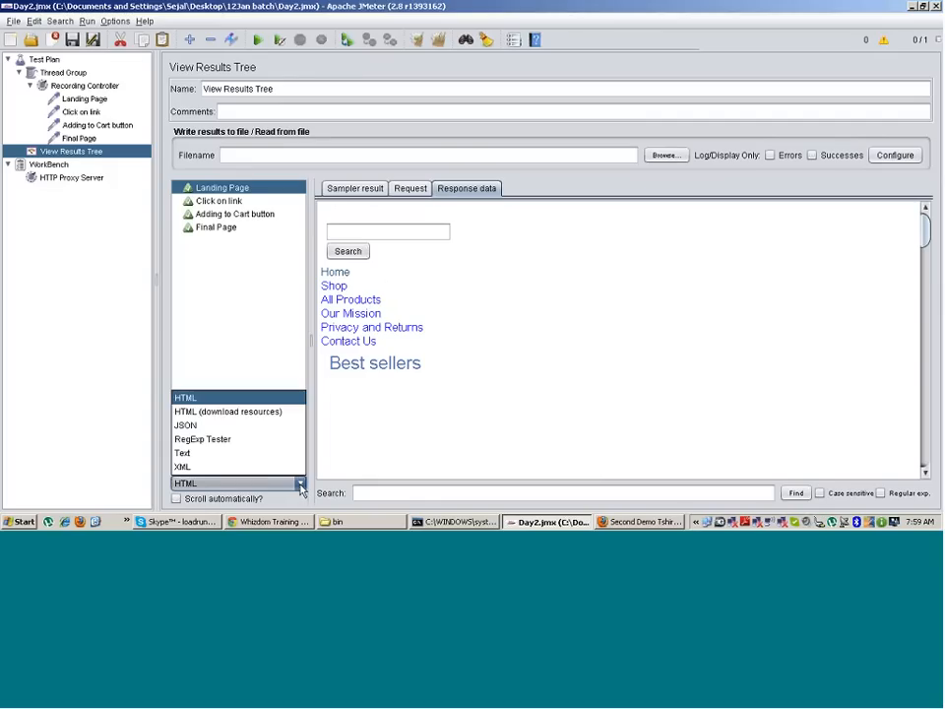
click(286, 420)
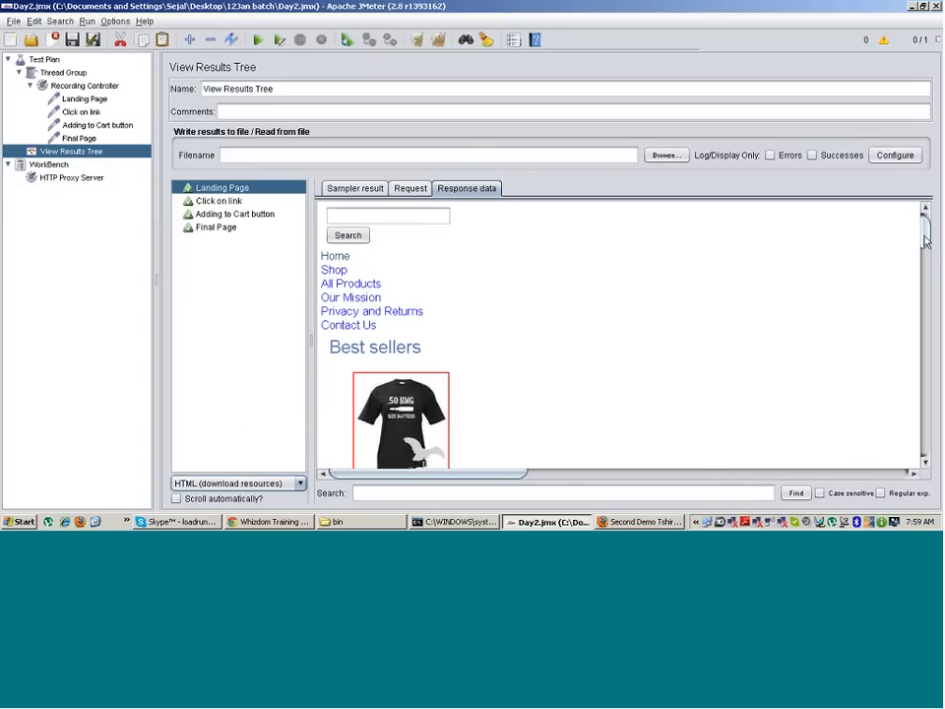
mouse_move(926, 221)
mouse_down()
mouse_move(928, 439)
mouse_move(938, 393)
mouse_move(914, 223)
mouse_up()
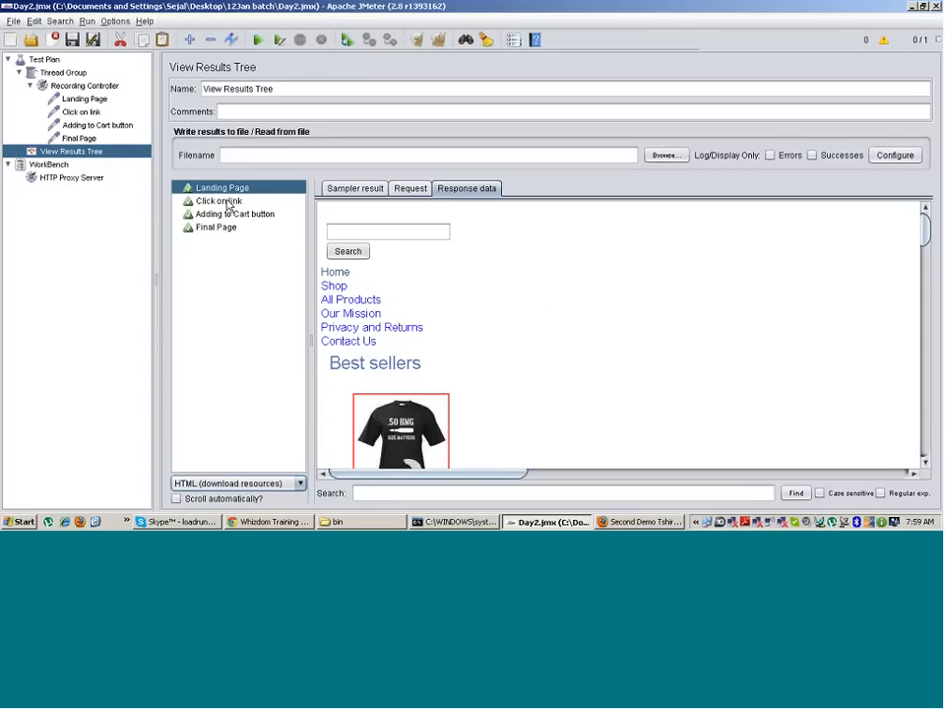
click(229, 202)
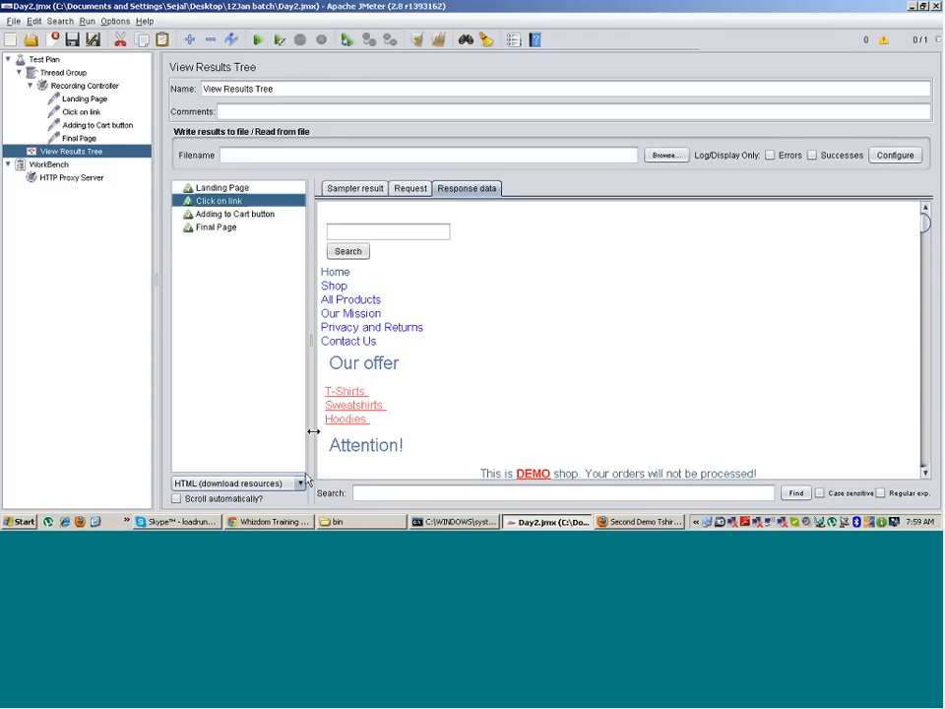
Step: Set the response rendering back to HTML and view the Adding to Cart button and Final Page responses
click(300, 483)
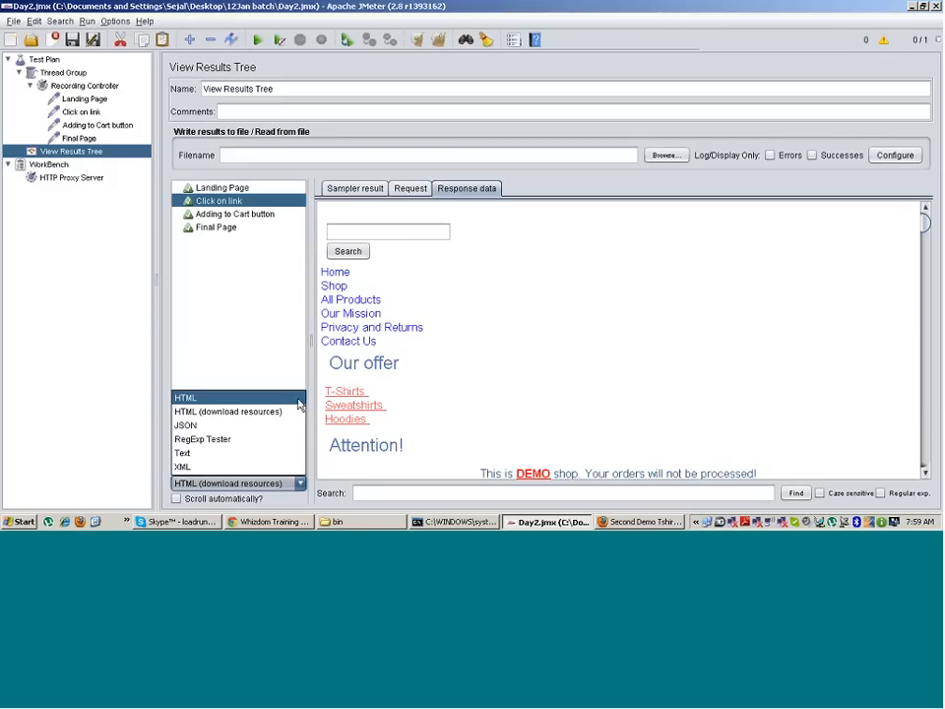
click(288, 399)
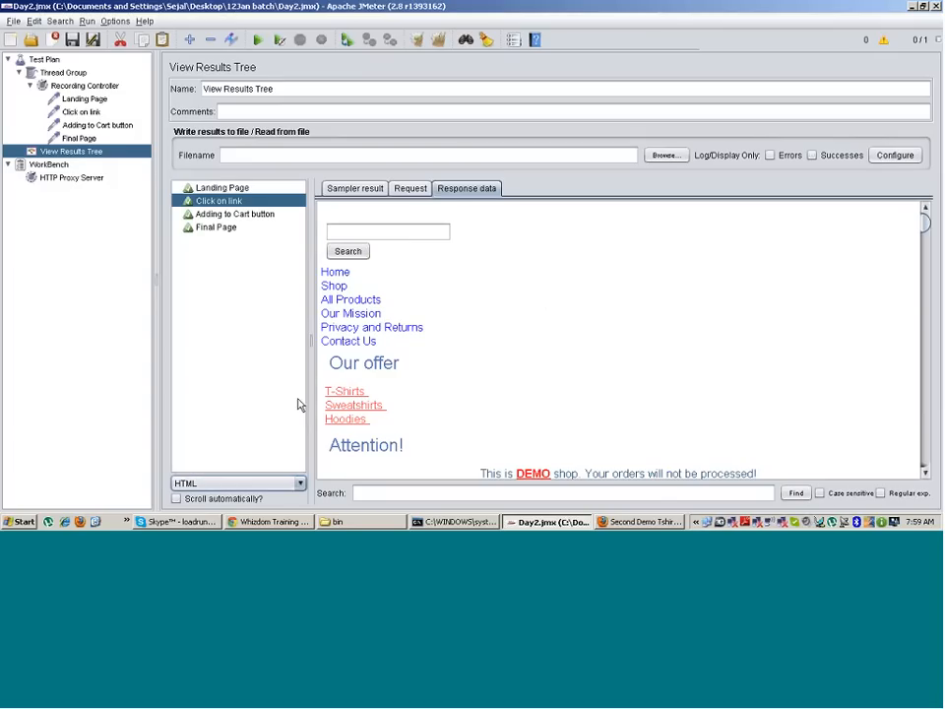
click(245, 214)
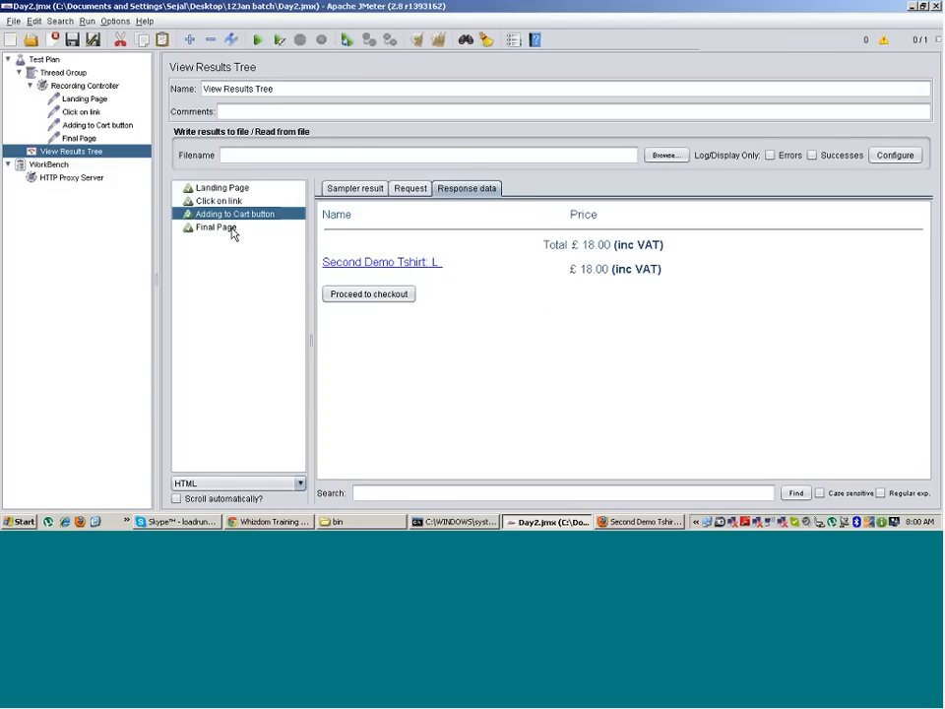
click(233, 230)
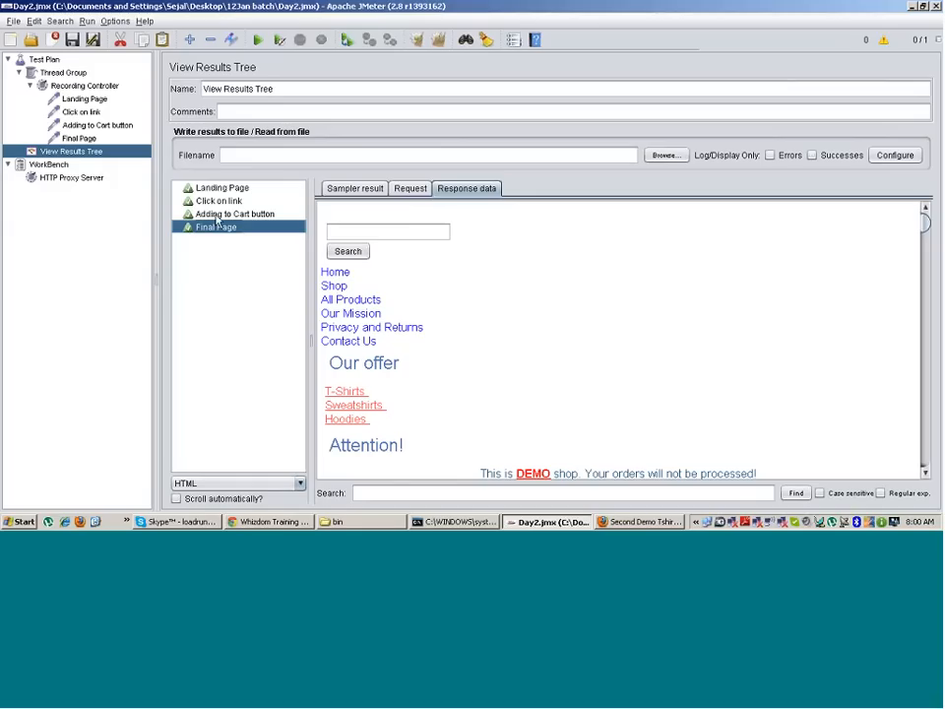
Step: Go through the rendered responses again from Landing Page to Final Page, checking the cart content and the whole Final Page
key(Up)
key(Up)
key(Up)
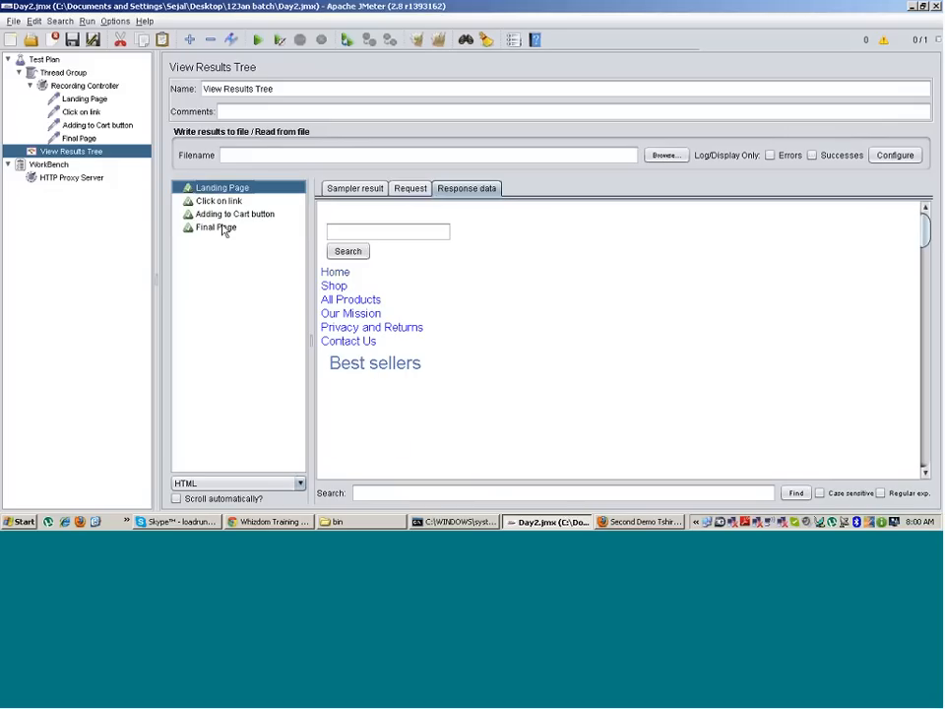
key(Down)
key(Down)
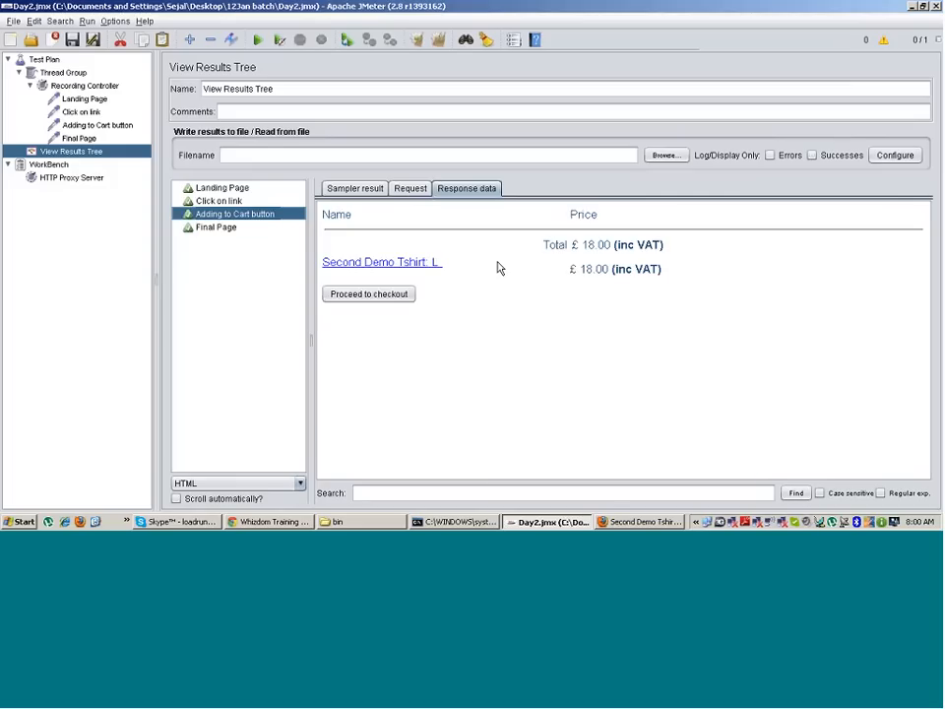
key(Down)
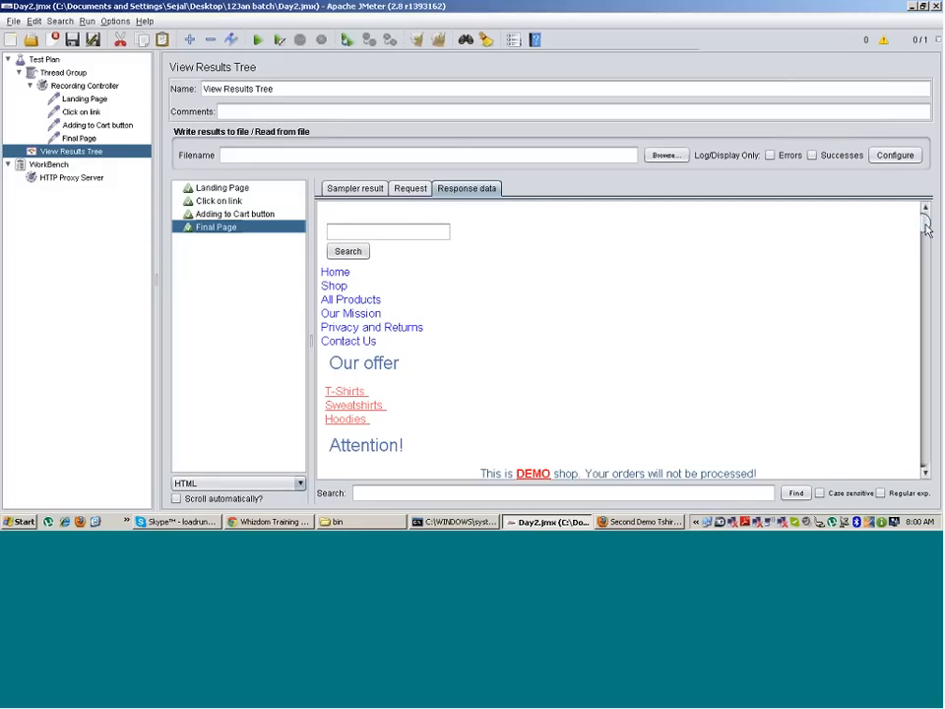
drag(926, 228, 930, 298)
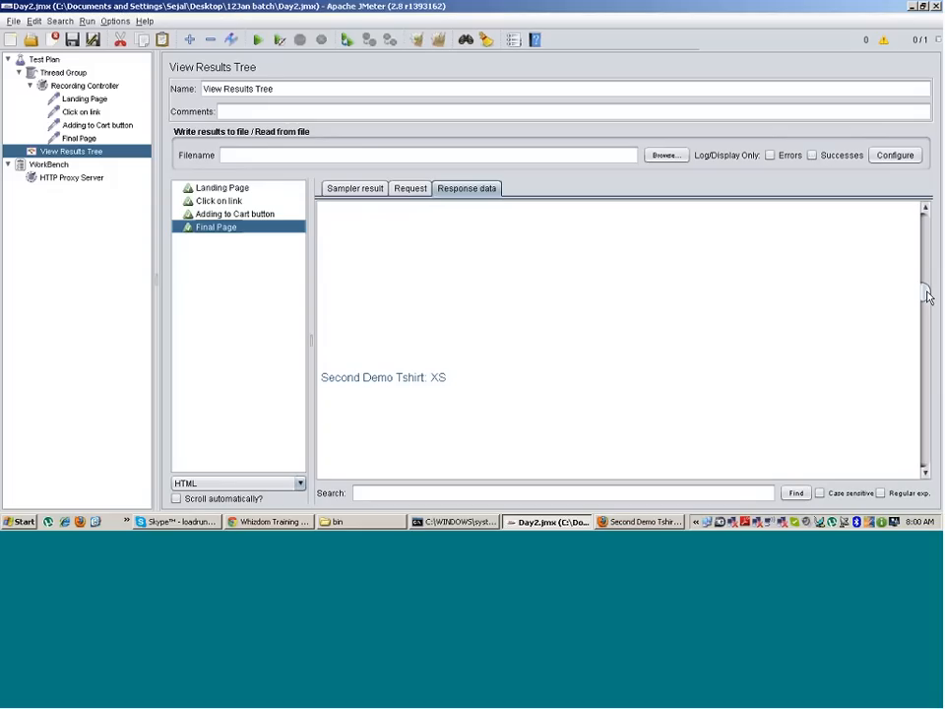
drag(927, 295, 559, 210)
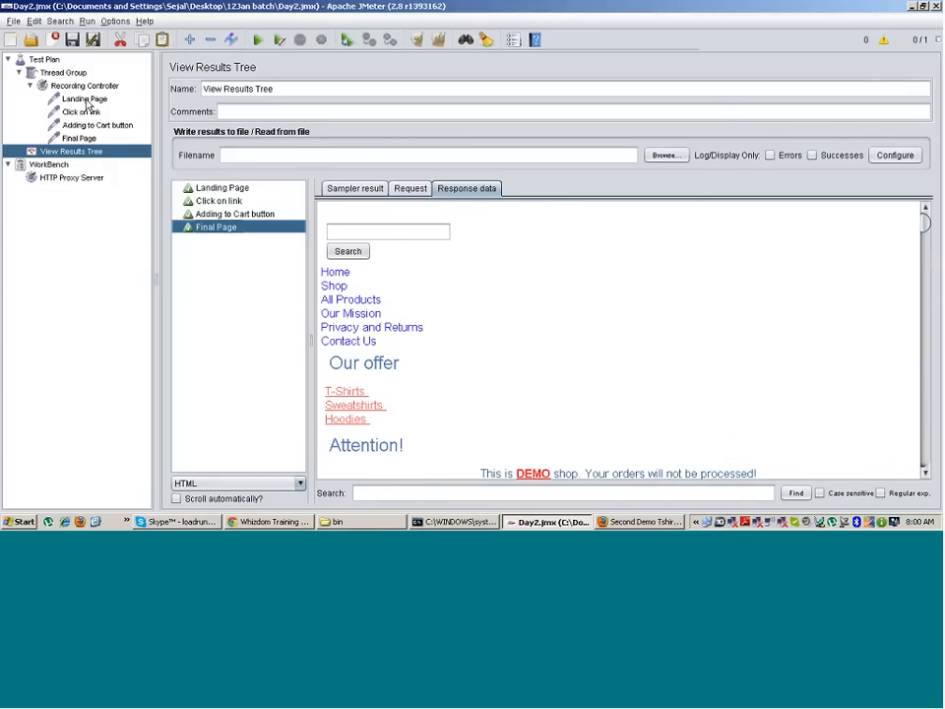
Step: Review the path and parameters of the recorded HTTP requests under the Recording Controller, including all Adding to Cart button parameters
click(85, 100)
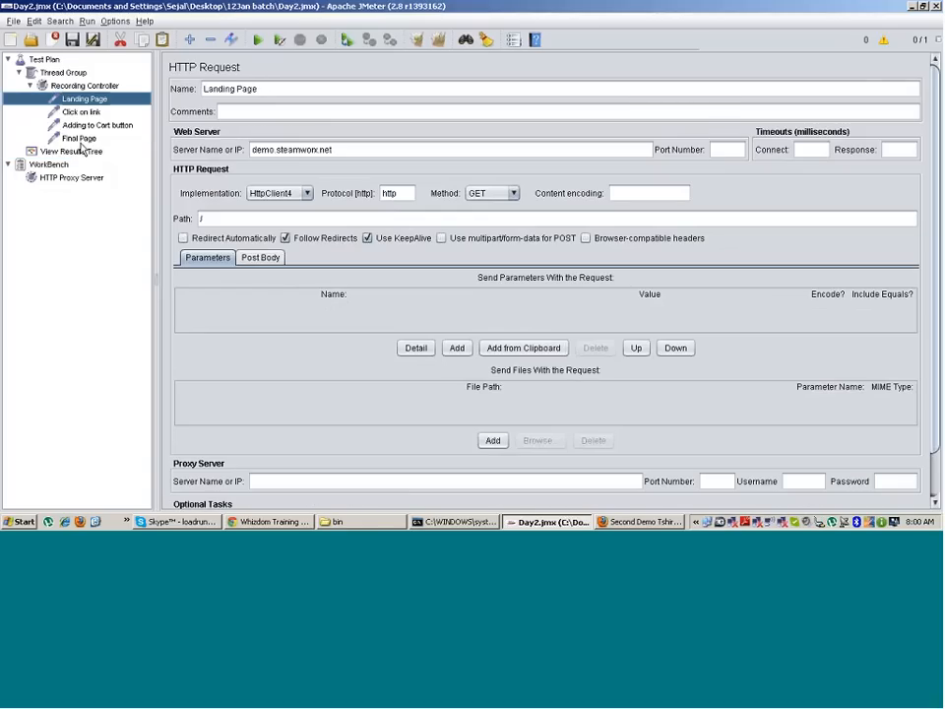
click(84, 127)
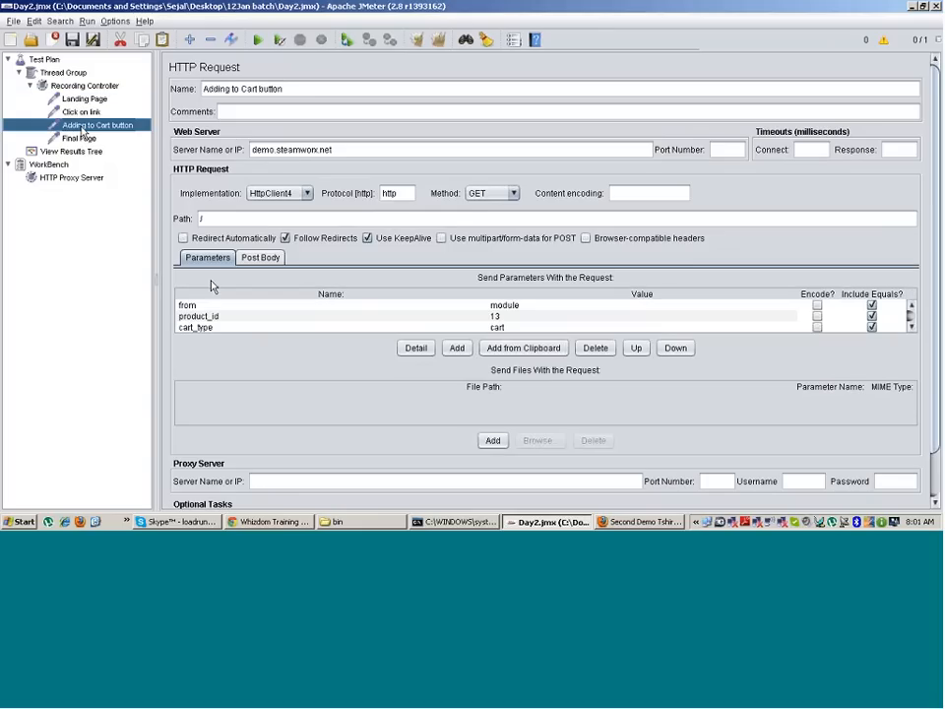
click(85, 100)
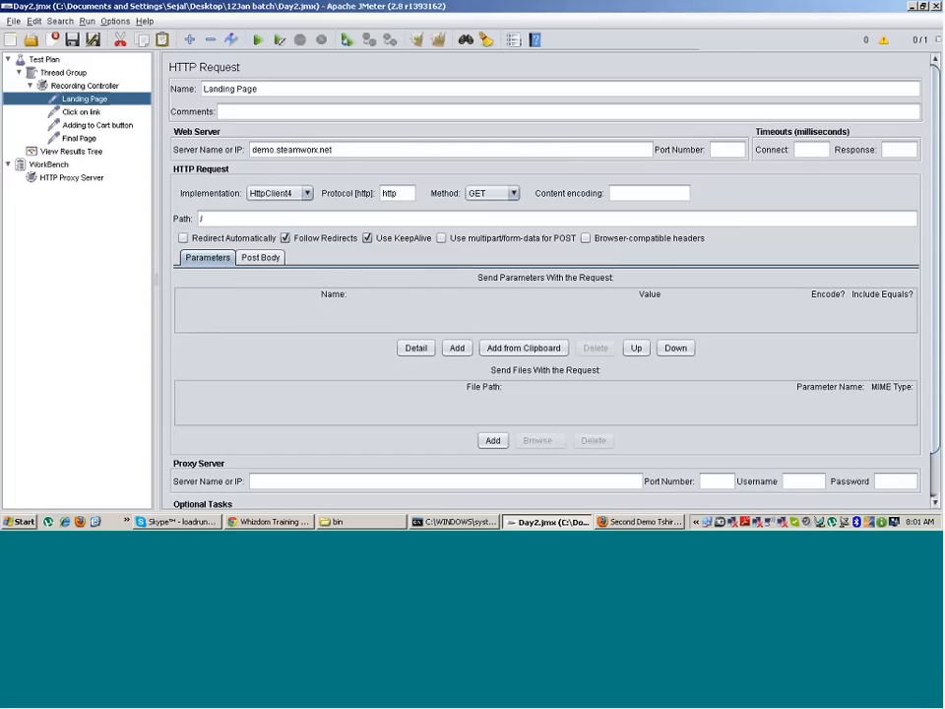
click(78, 112)
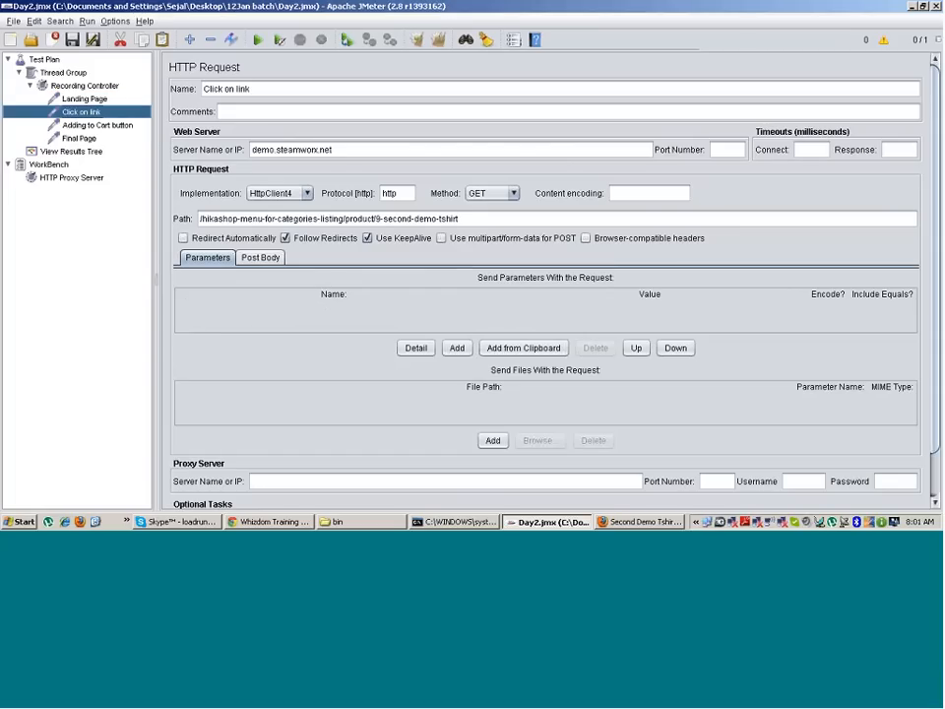
click(120, 128)
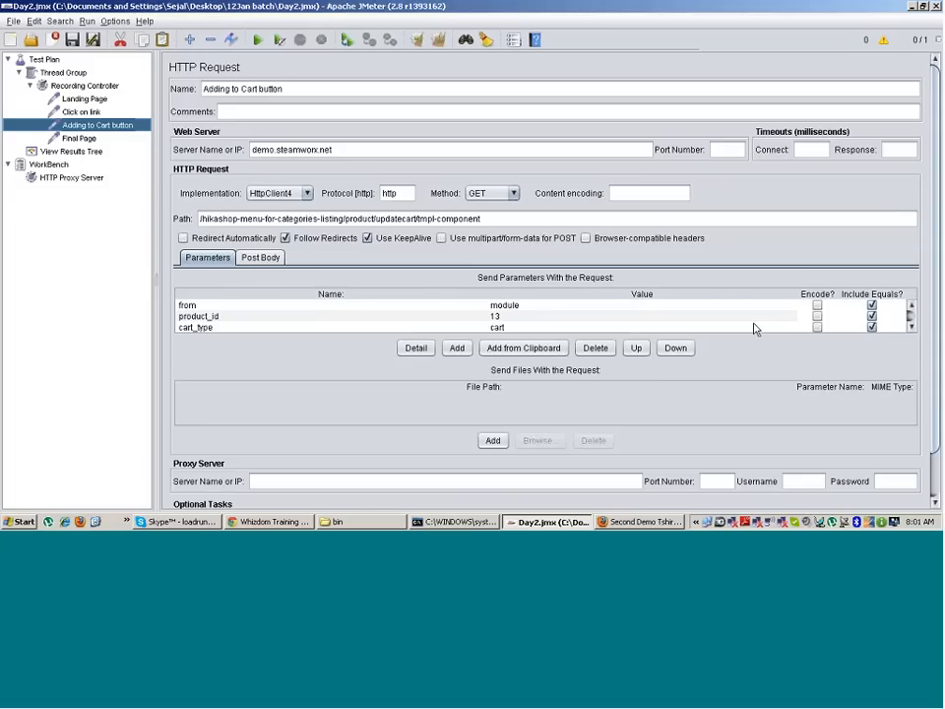
scroll(756, 317, down, 4)
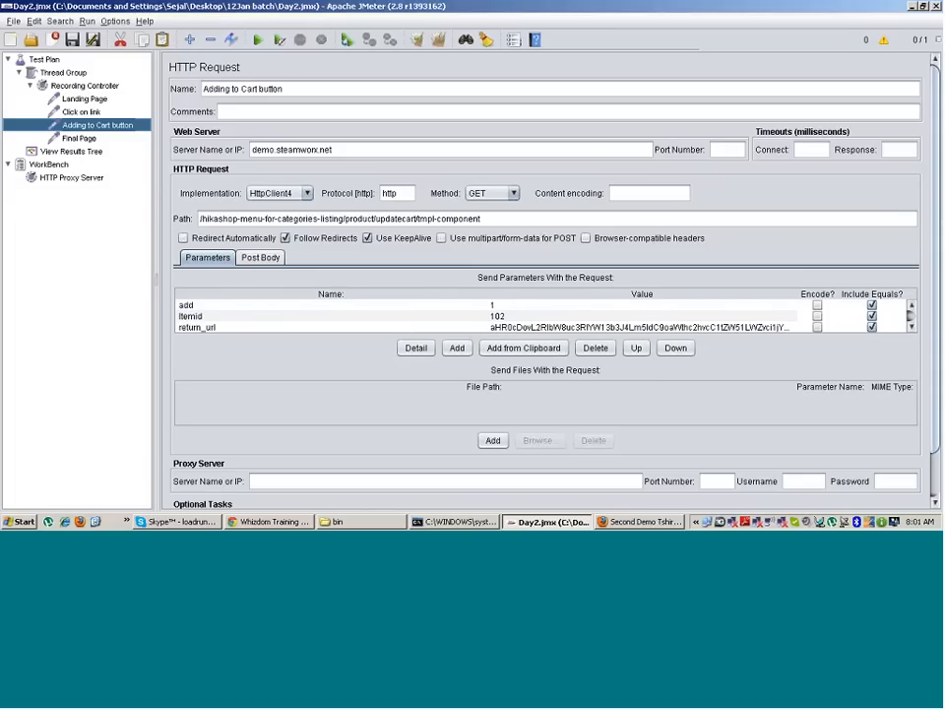
click(65, 138)
Step: Return to the View Results Tree listener and show the Landing Page sample's response
click(65, 152)
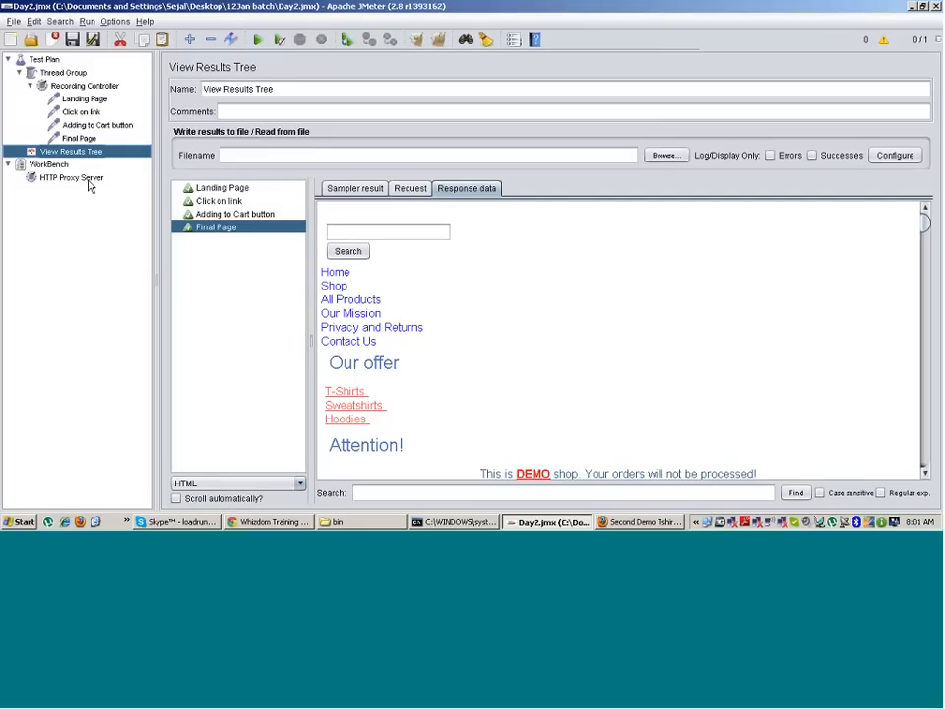
click(221, 187)
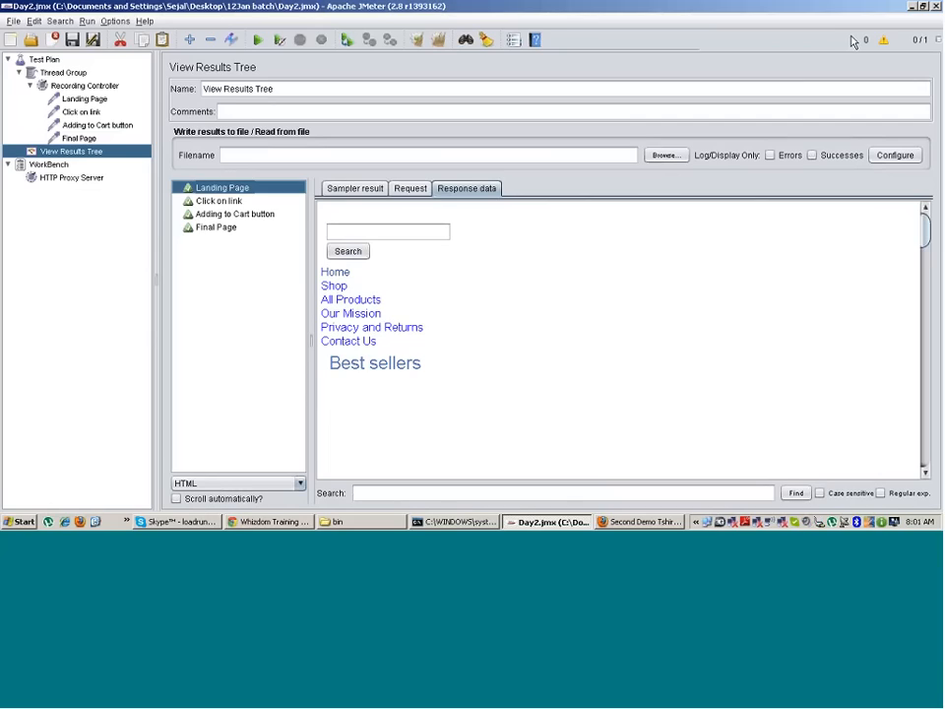